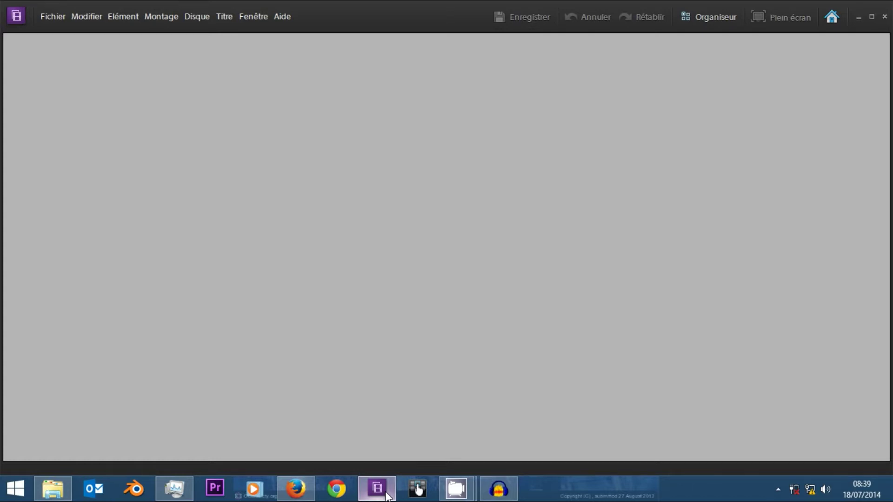
Start a new project with Fichier > Nouveau > Projet.
left_click(56, 20)
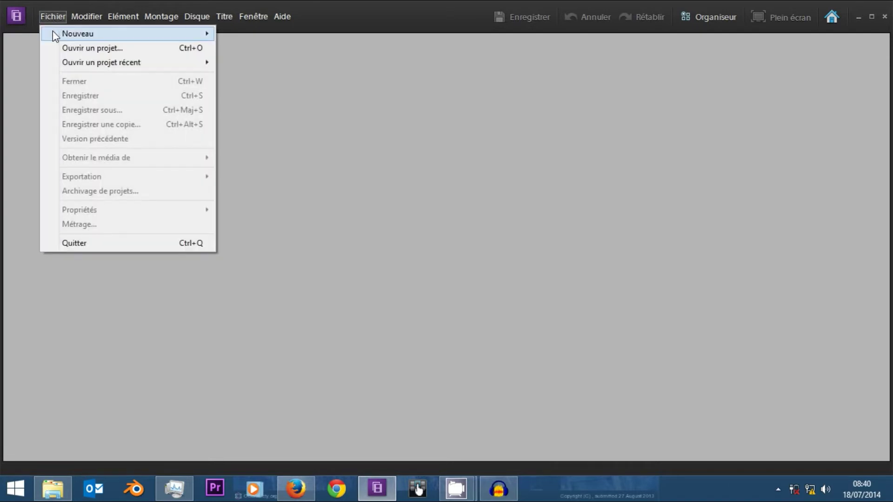
mouse_move(54, 35)
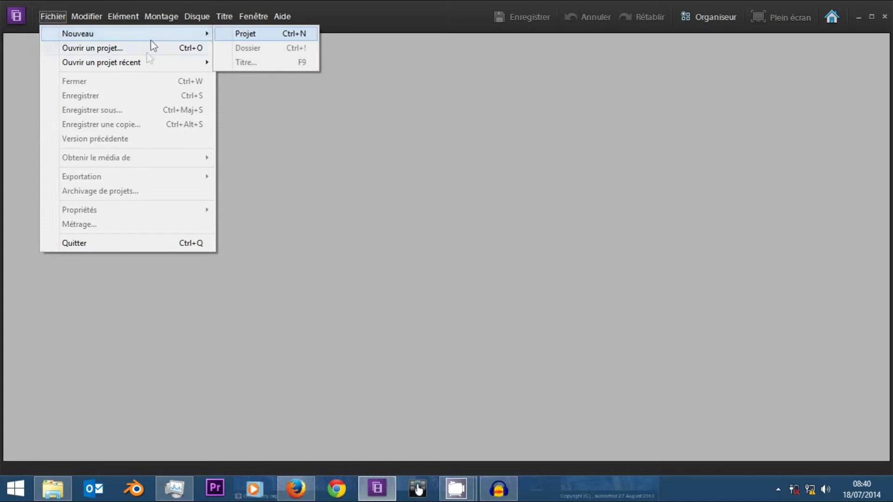
mouse_move(161, 56)
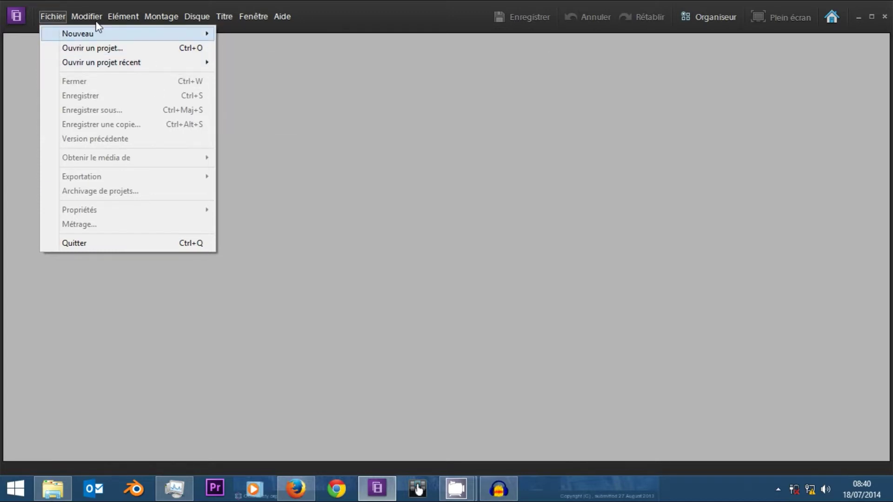
mouse_move(85, 19)
mouse_move(53, 16)
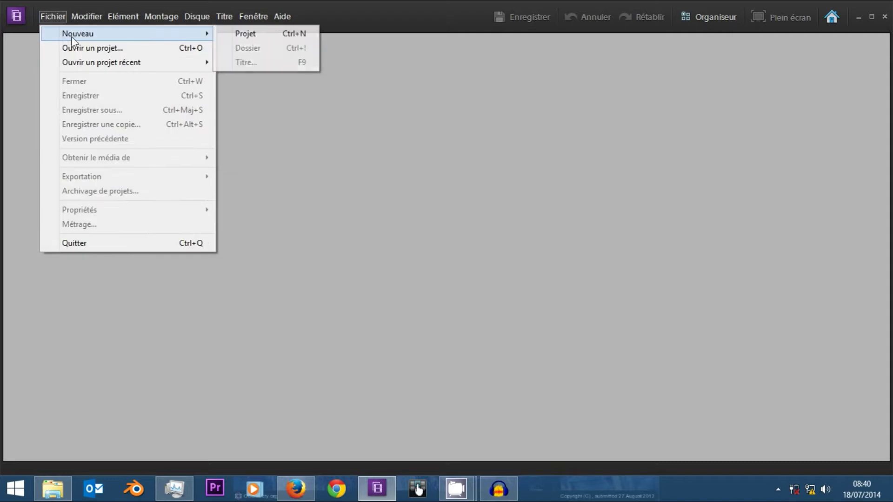
left_click(276, 35)
Name the project 'tutoriel' and save it in the Tuto folder on the Desktop.
type("tutoriel")
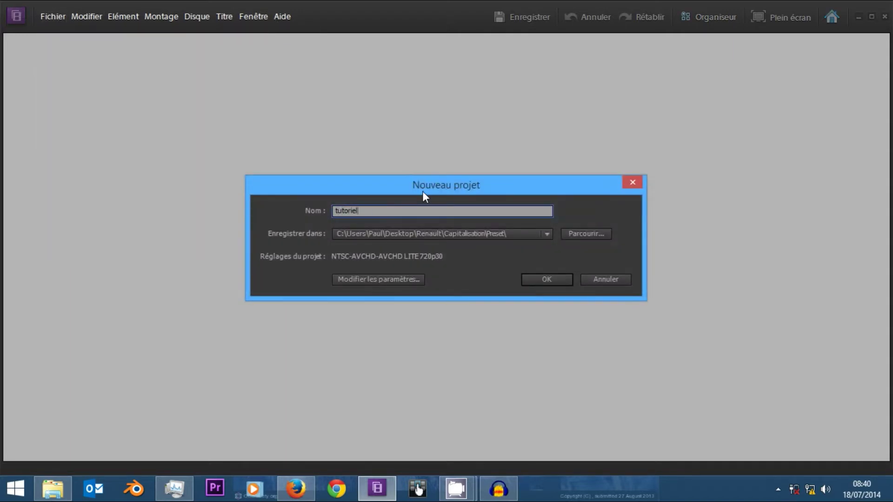
left_click(575, 239)
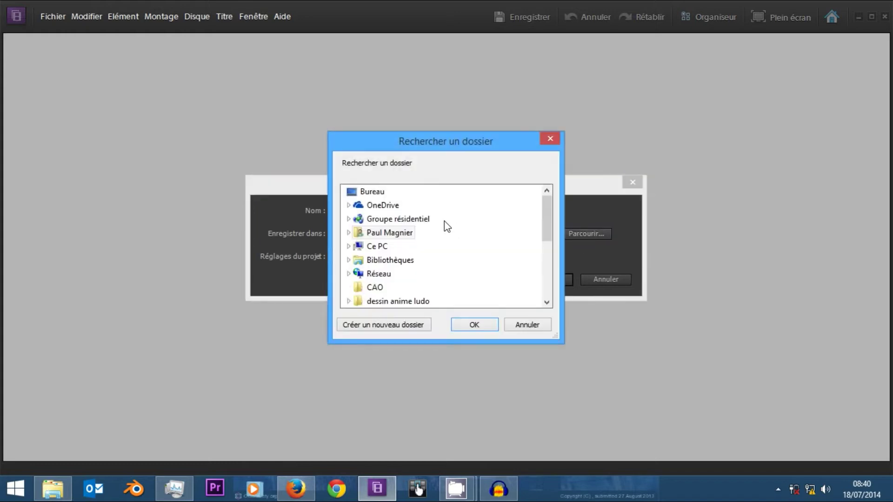
scroll(425, 275, "down", 5)
left_click(374, 288)
left_click(484, 328)
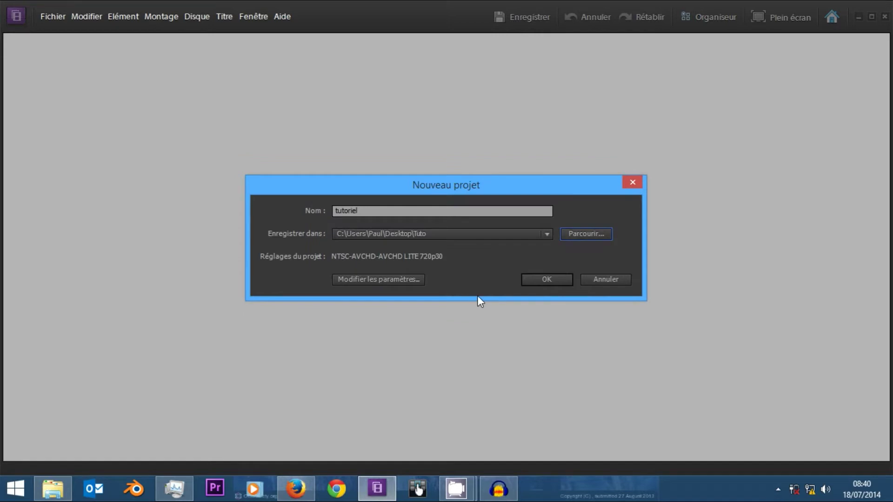
left_click(411, 283)
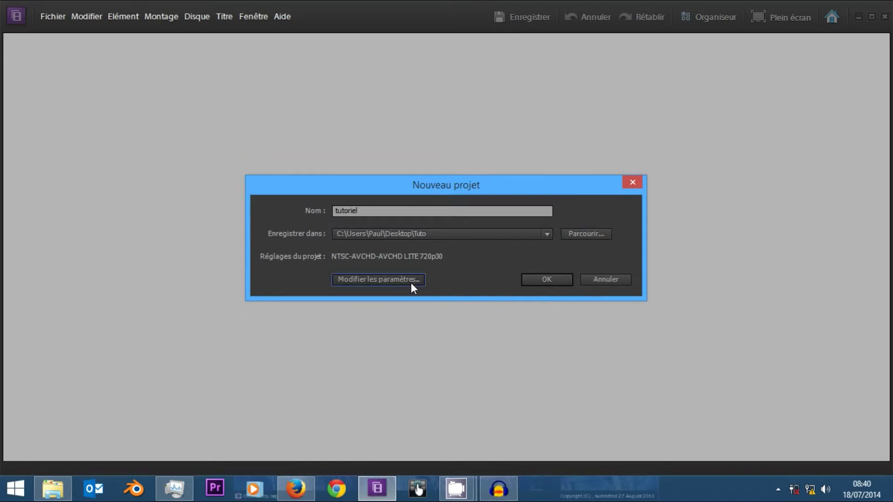
Compare the NTSC HDV presets, then select the NTSC AVCHD Full HD 1080i 30 preset.
key("Return")
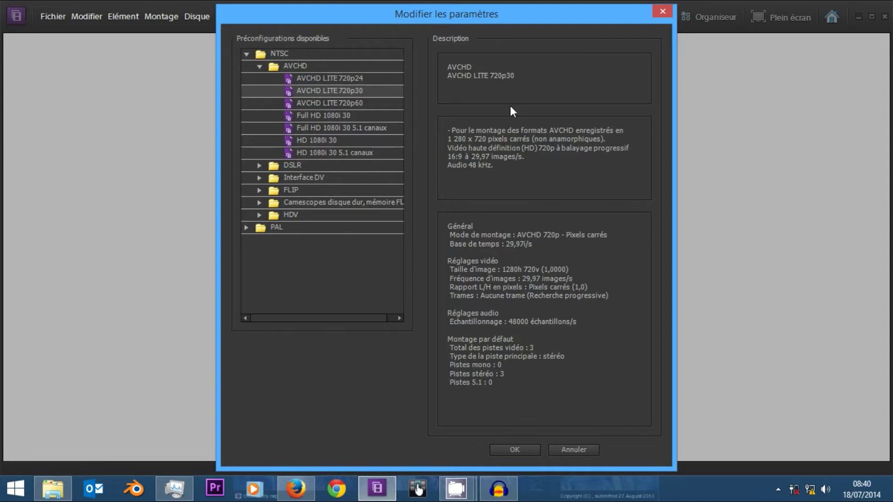
left_click(260, 215)
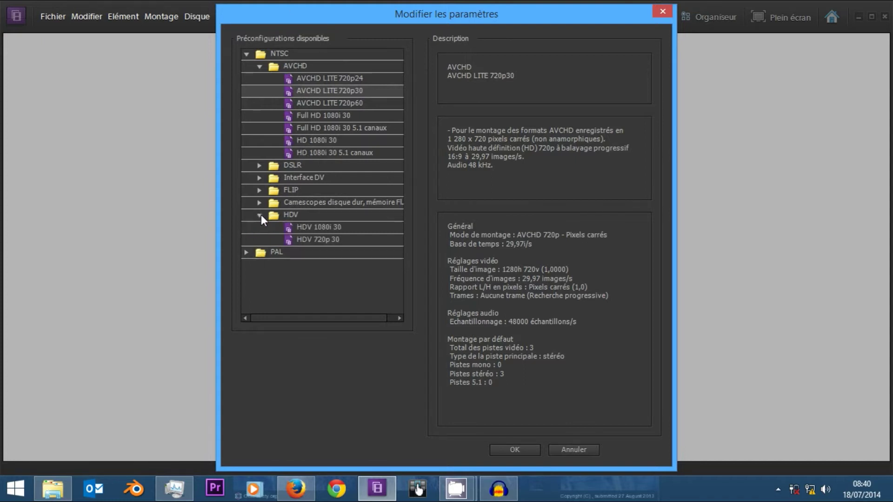
left_click(337, 240)
left_click(339, 228)
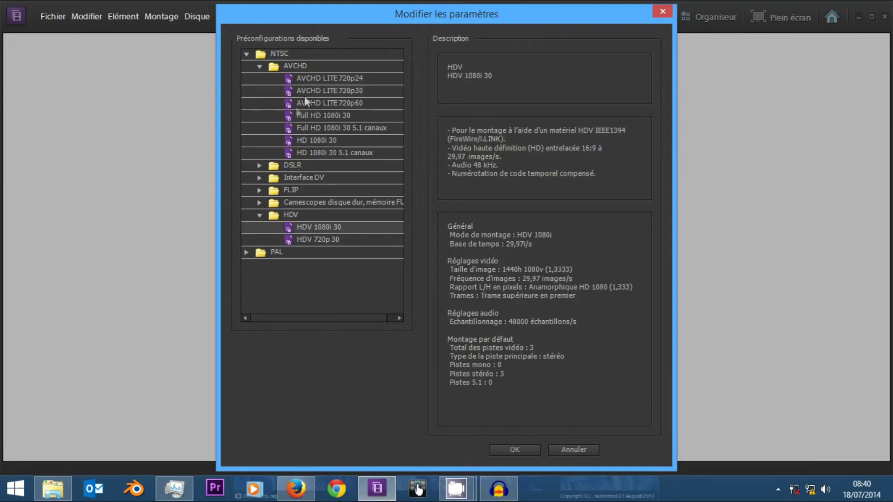
left_click(293, 65)
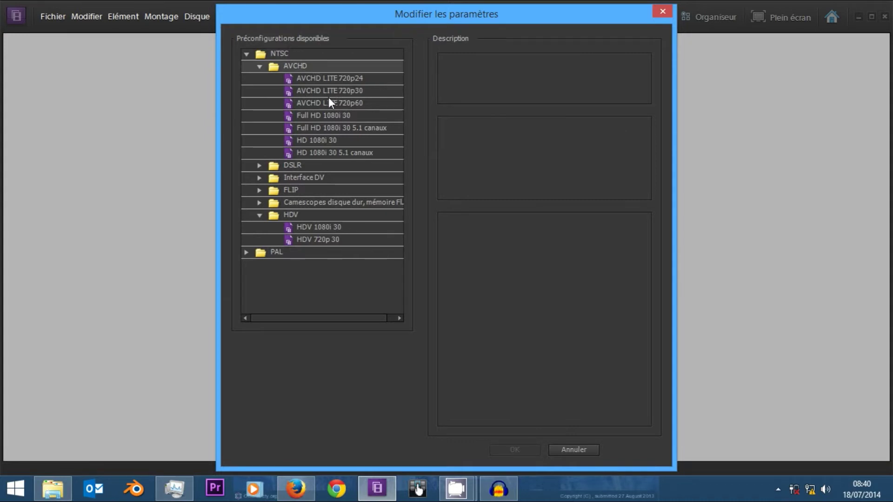
left_click(304, 141)
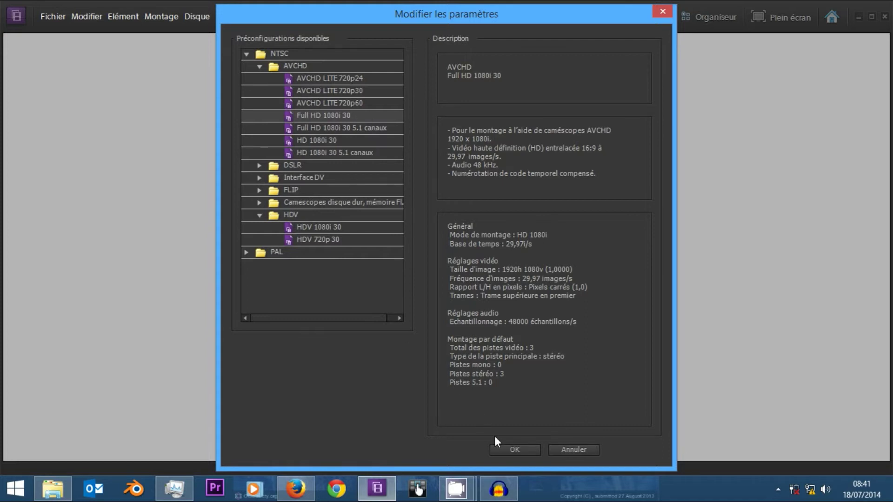
left_click(245, 252)
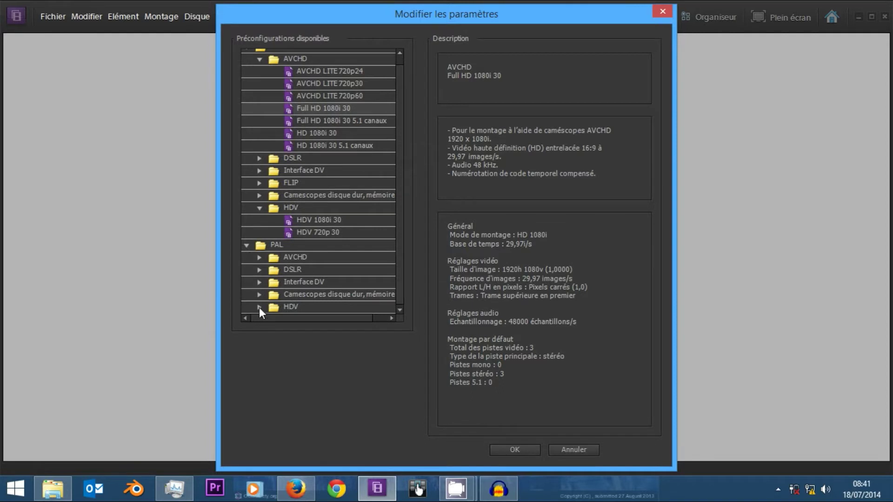
Browse the PAL HDV, AVCHD and hard-disk camcorder presets, previewing HDV 1080i 25.
left_click(259, 307)
left_click(302, 296)
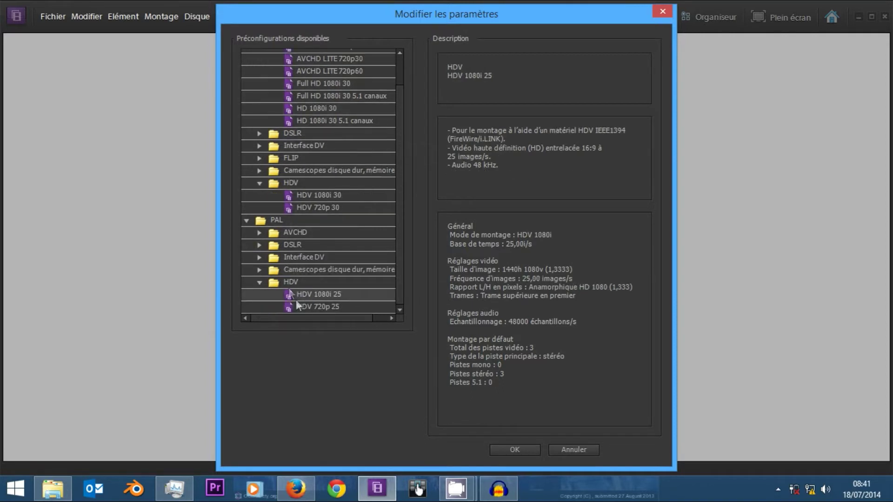
left_click(270, 250)
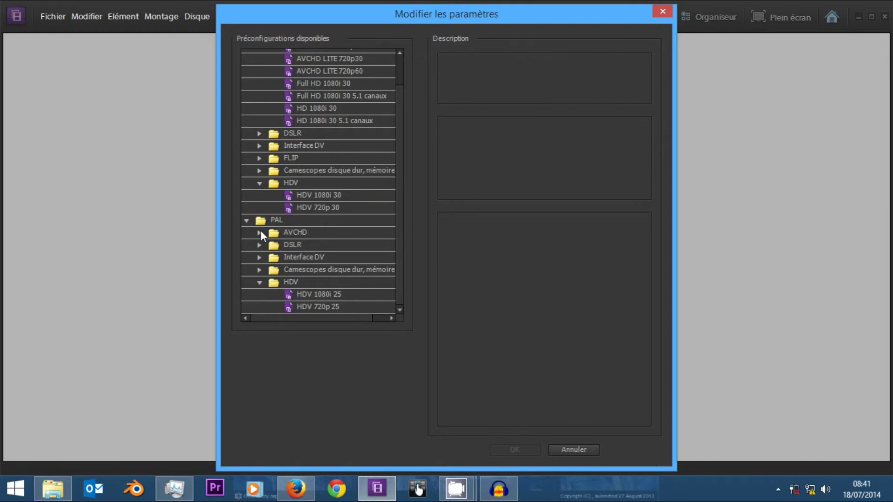
left_click(259, 232)
left_click(261, 231)
left_click(261, 271)
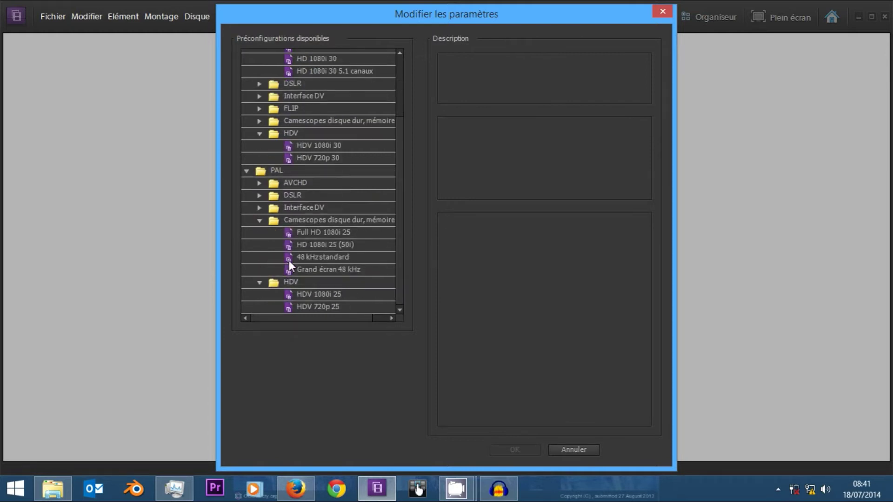
Preview the PAL DV standard and Grand écran 48 kHz presets and DSLR 640x480p50.
left_click(260, 207)
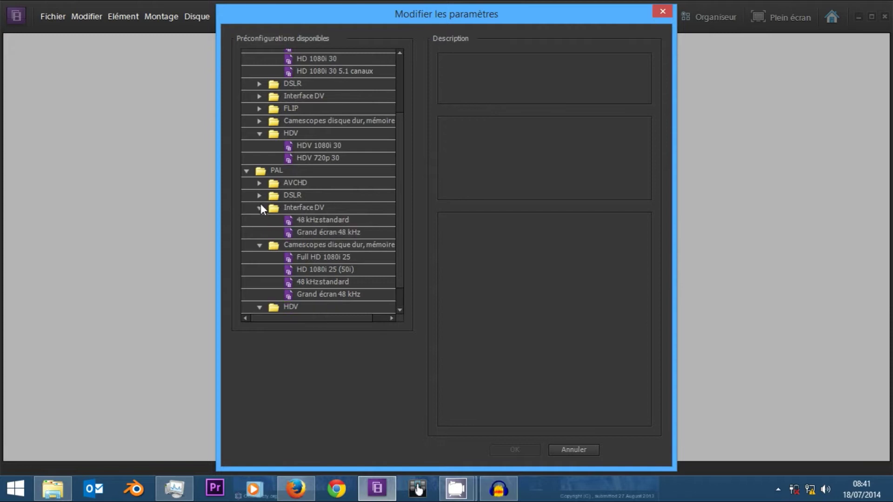
left_click(289, 221)
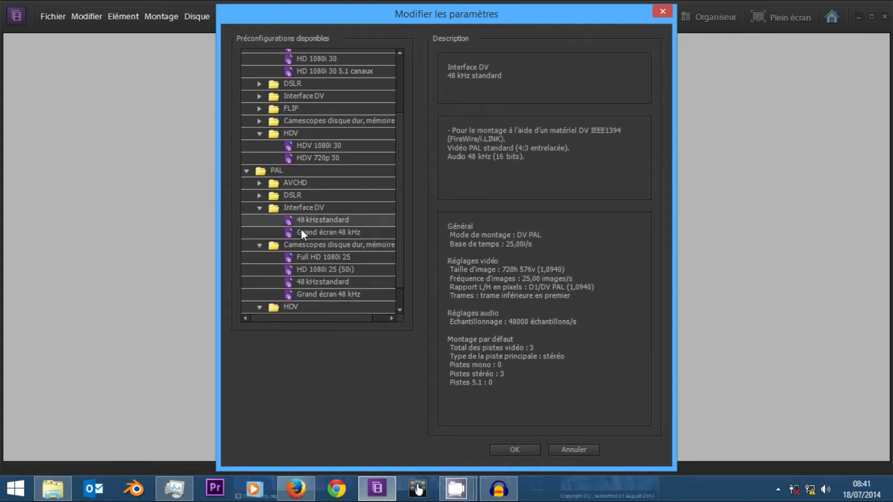
left_click(302, 233)
left_click(262, 198)
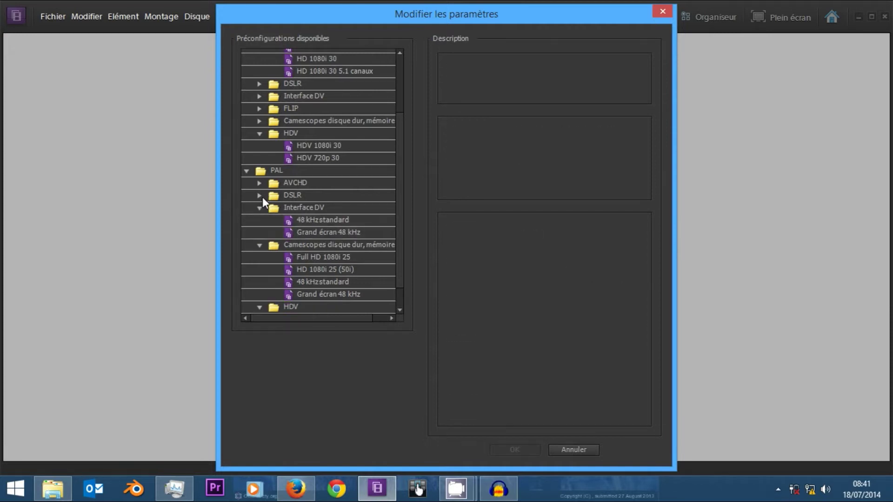
left_click(308, 234)
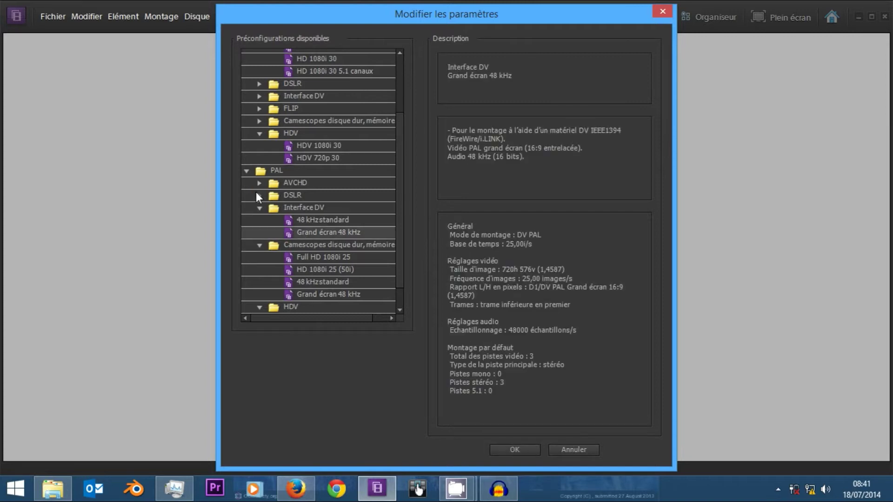
left_click(256, 193)
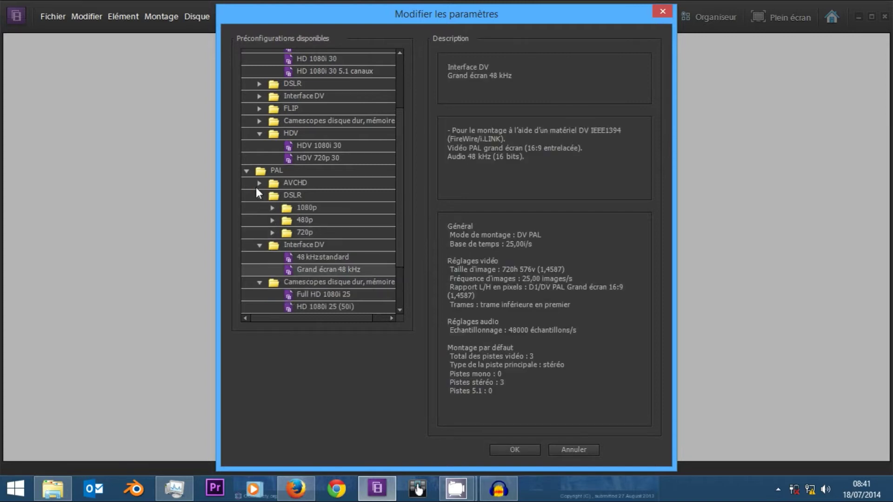
left_click(274, 220)
left_click(310, 232)
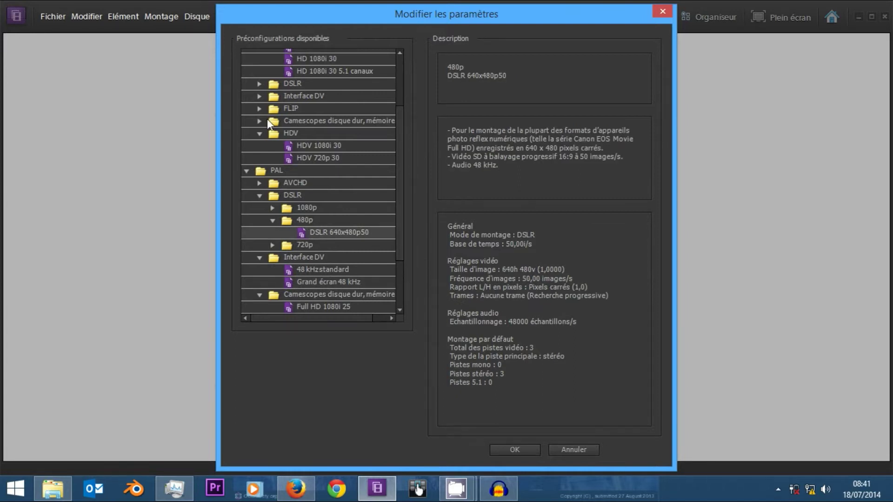
Reselect the NTSC AVCHD Full HD 1080i 30 preset and confirm it.
scroll(275, 135, "up", 2)
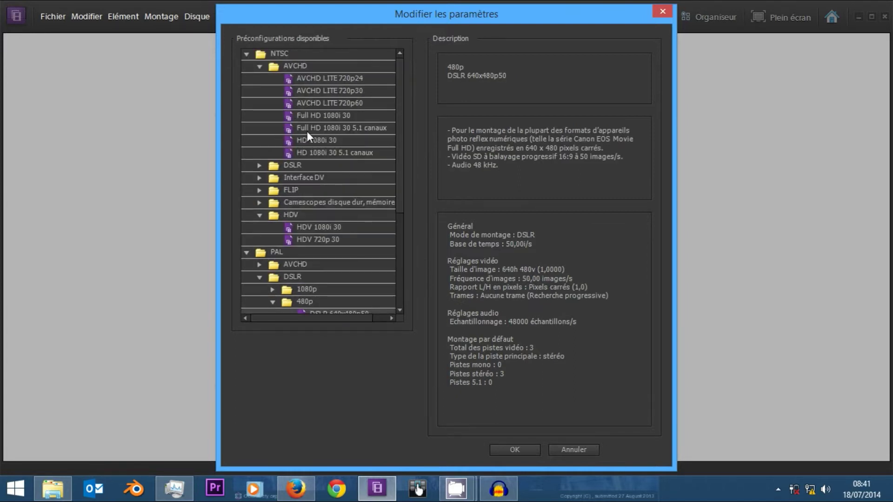
left_click(310, 115)
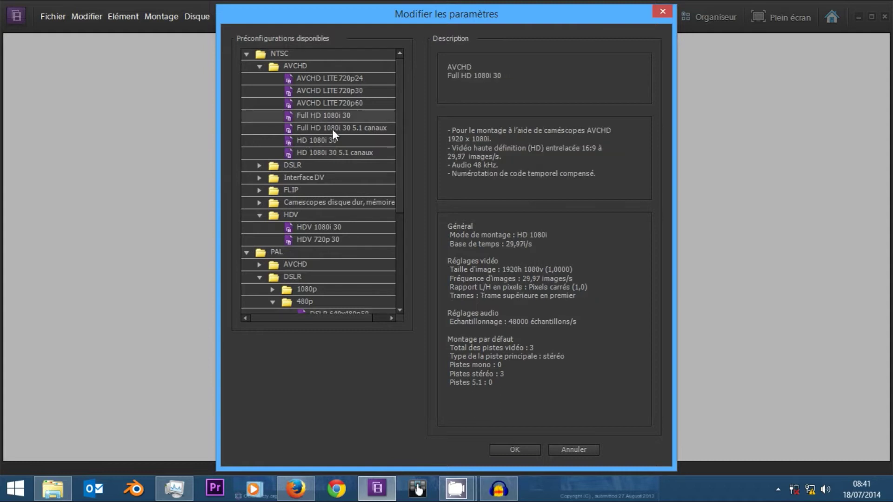
left_click(527, 457)
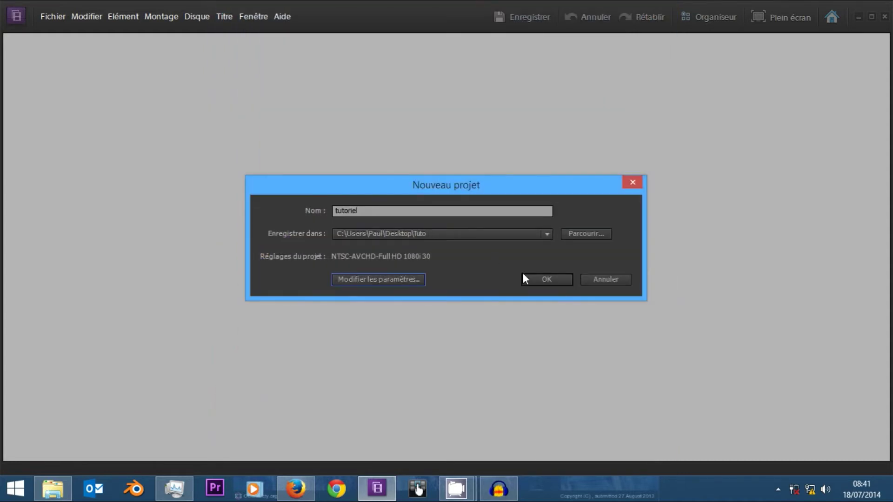
Create the tutoriel project with these settings and browse the menu bar commands.
left_click(531, 282)
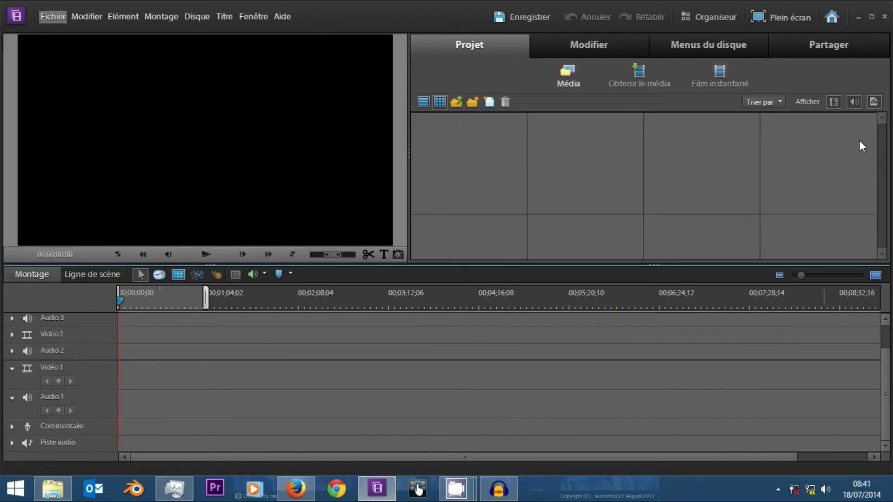
left_click(85, 15)
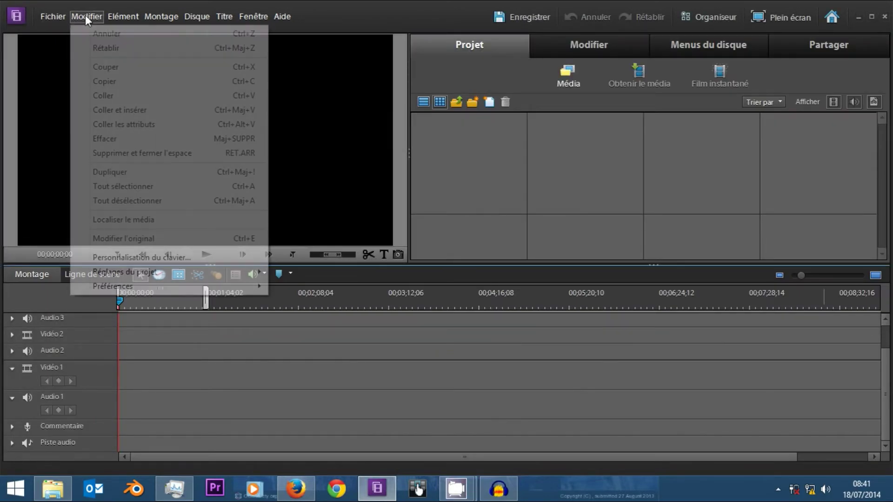
mouse_move(61, 18)
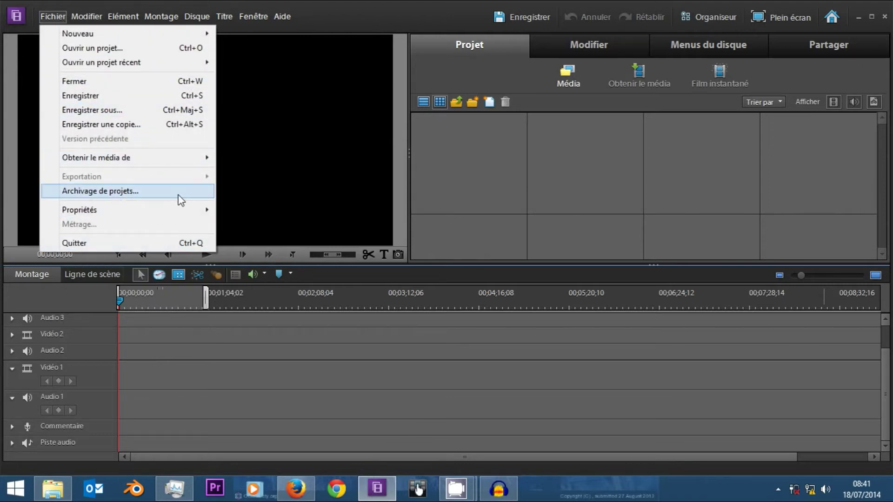
mouse_move(121, 18)
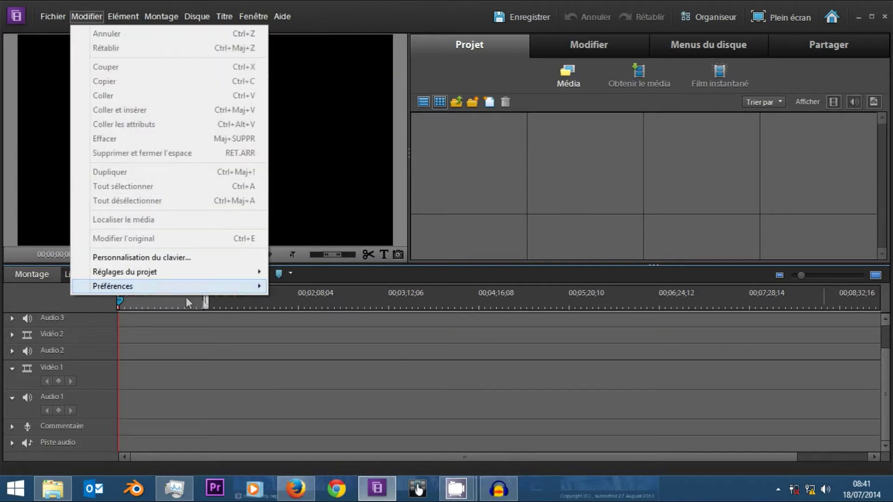
mouse_move(212, 272)
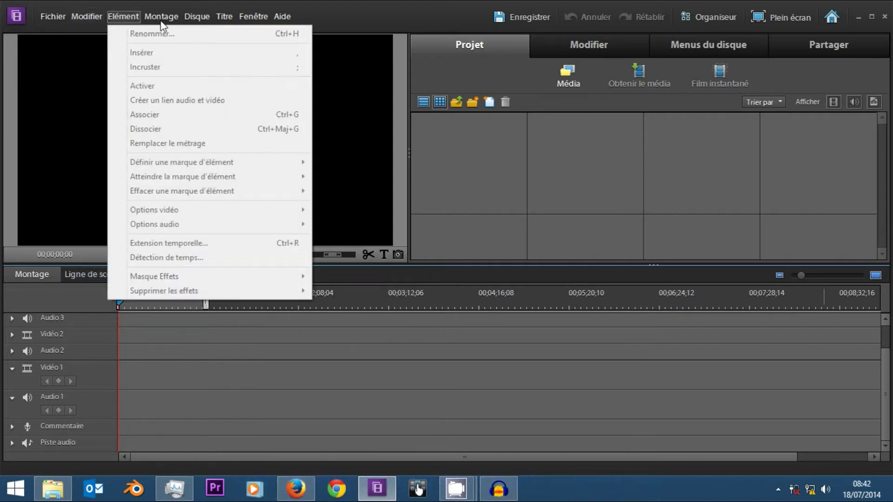
Bring up the Montage menu's timeline editing commands.
left_click(157, 15)
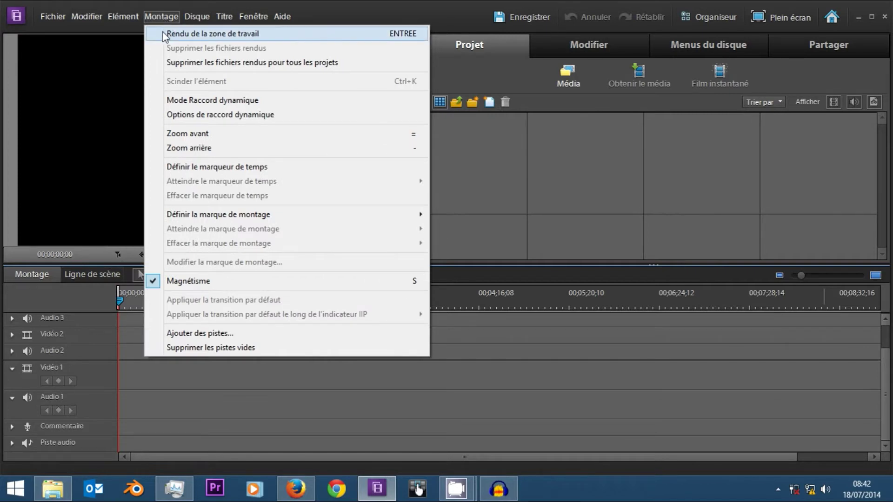
left_click(35, 291)
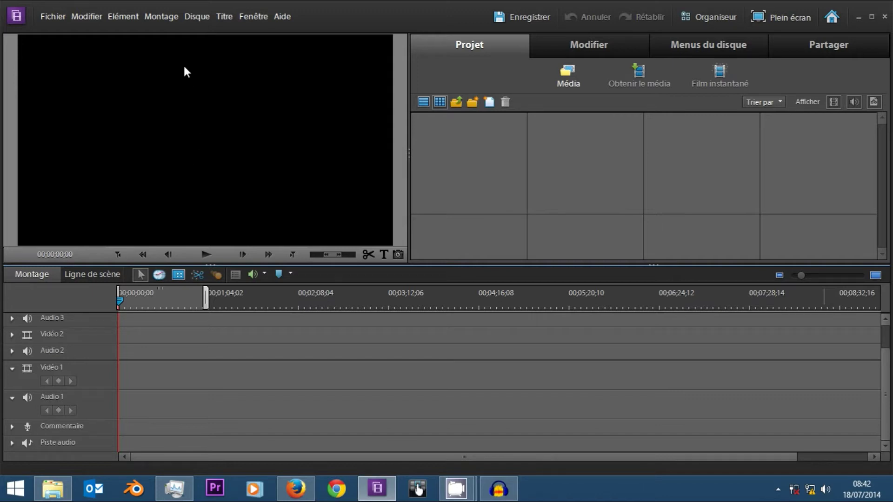
left_click(149, 20)
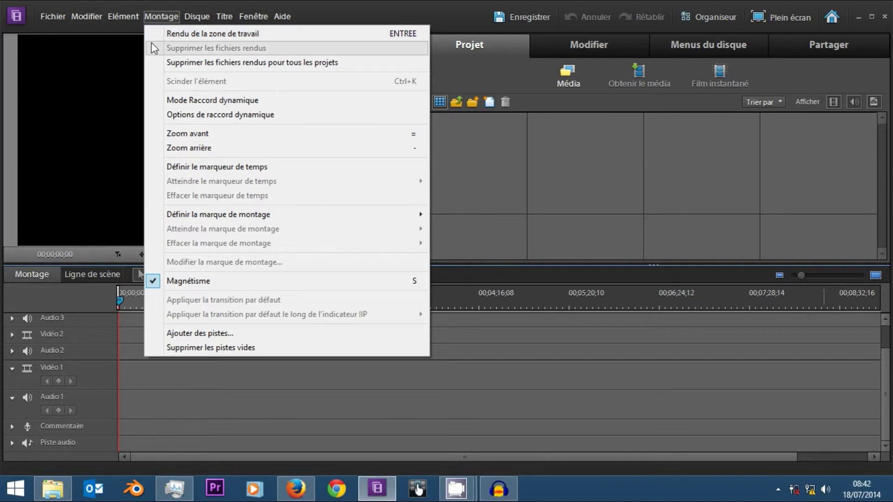
Dismiss the Montage menu and show the Titre menu's Nouveau titre submenu.
left_click(82, 317)
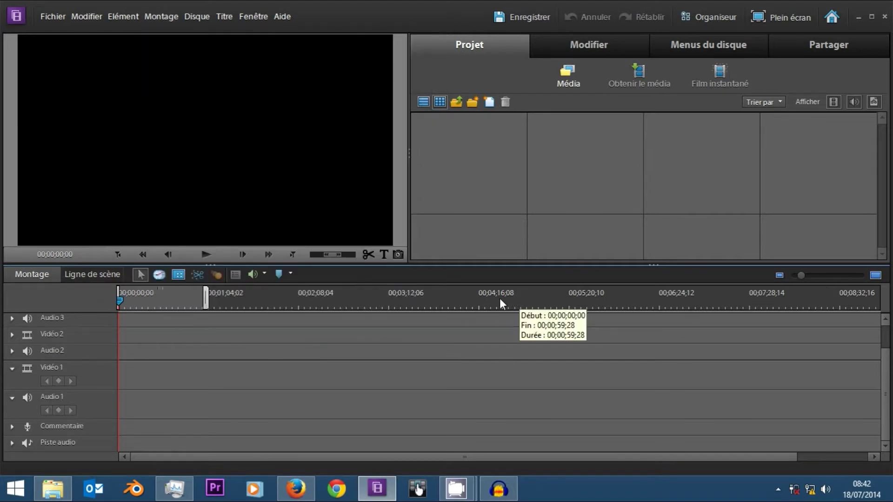
left_click(161, 21)
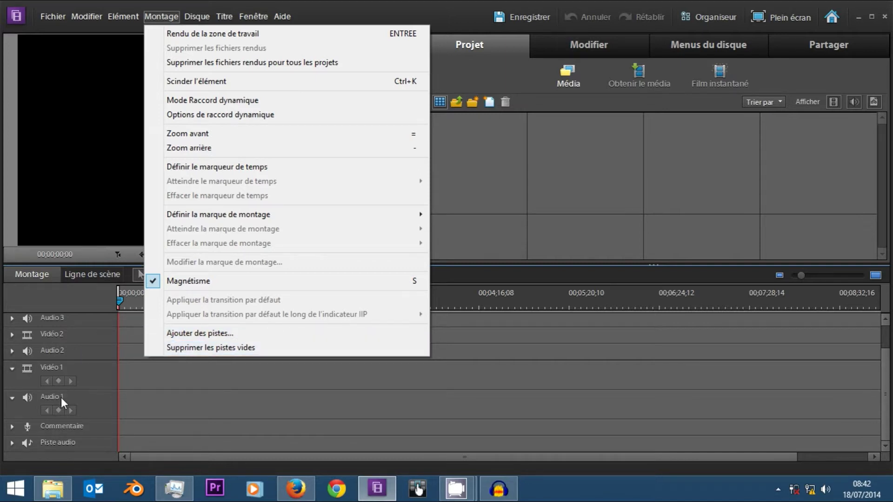
left_click(138, 408)
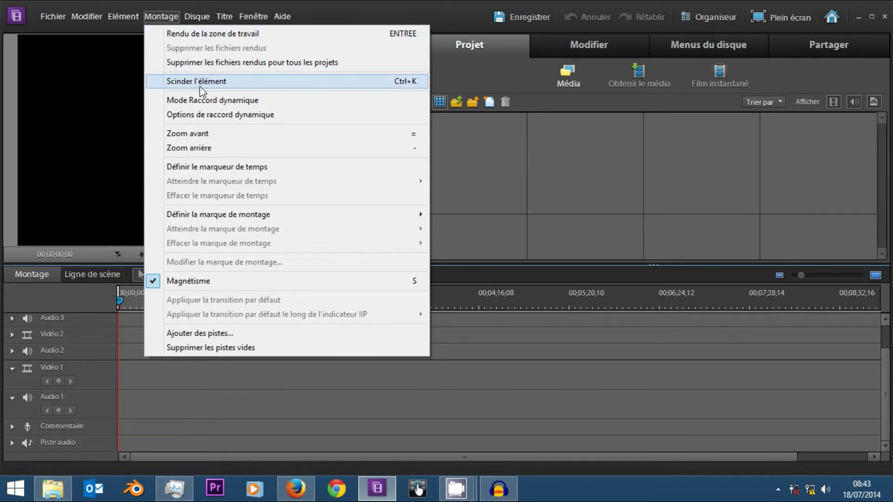
left_click(24, 147)
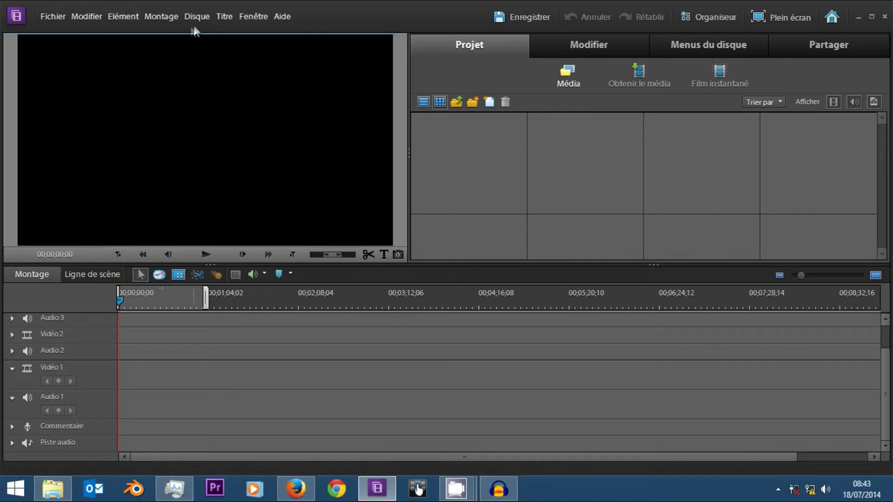
left_click(174, 21)
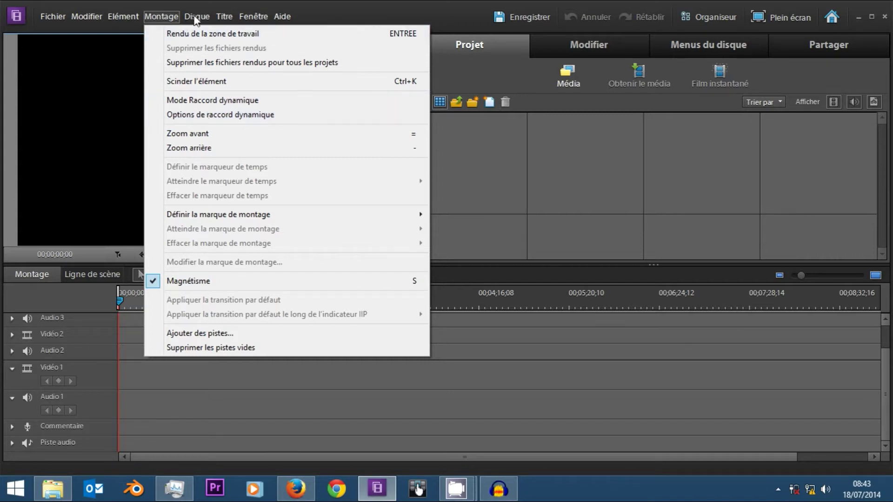
mouse_move(196, 18)
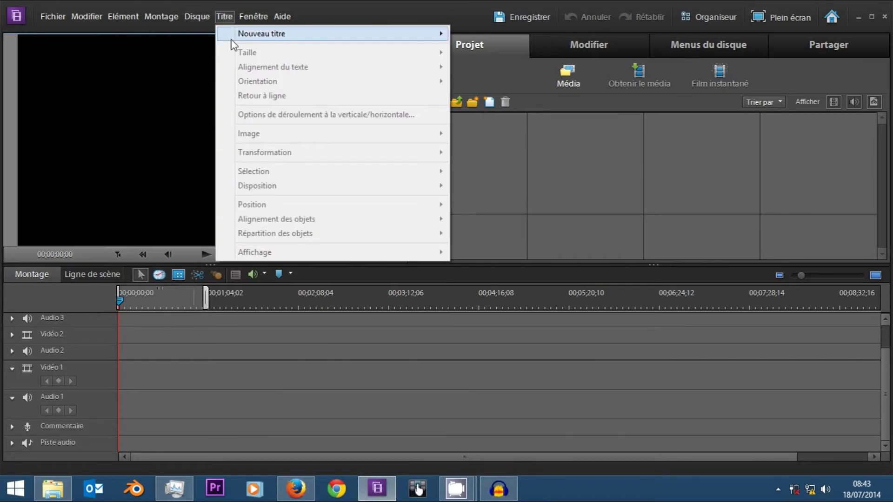
Turn on Afficher les en-têtes d'ancrage from the Fenêtre menu.
mouse_move(232, 44)
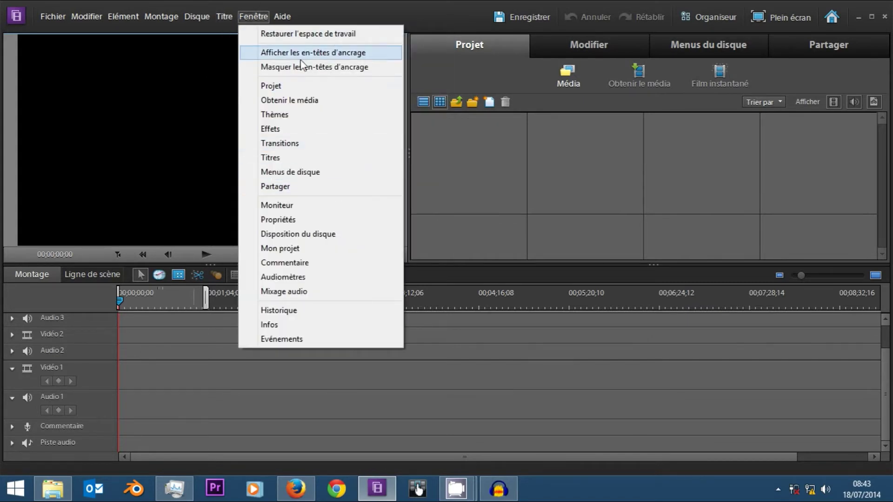
left_click(42, 289)
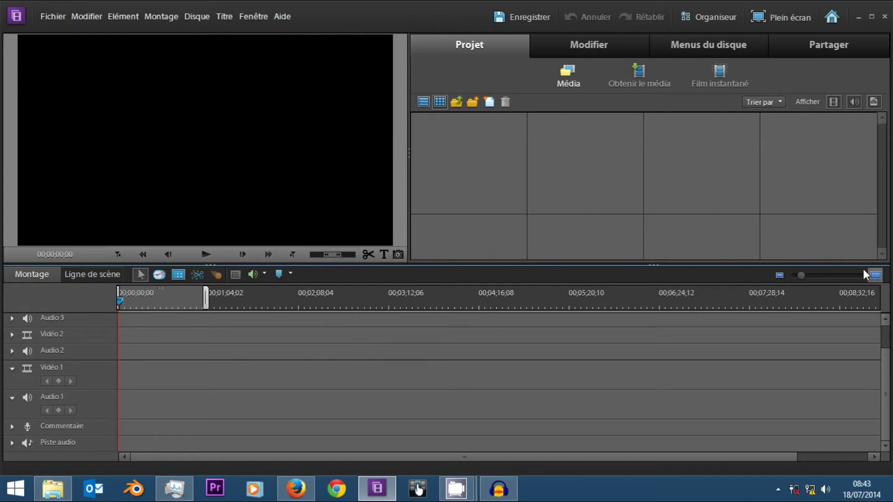
left_click(247, 19)
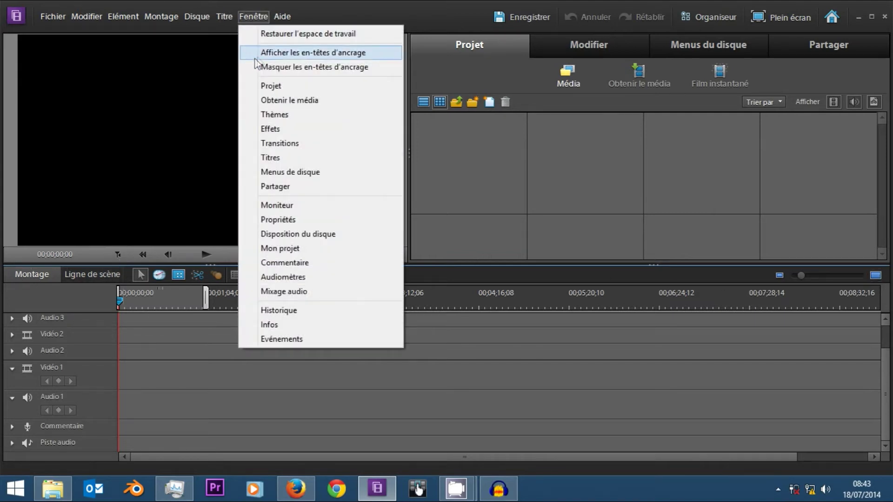
left_click(257, 55)
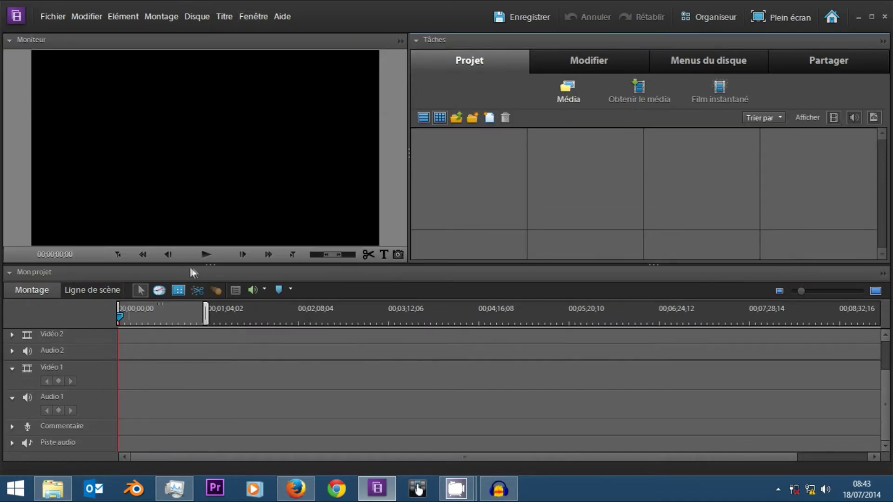
Check the Tâches panel options, then undock the Mon projet timeline as a floating panel.
left_click(8, 275)
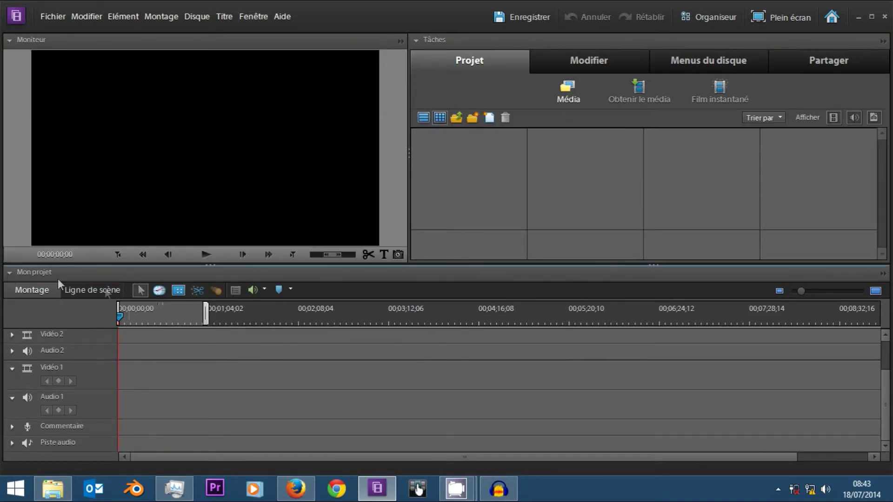
left_click(427, 39)
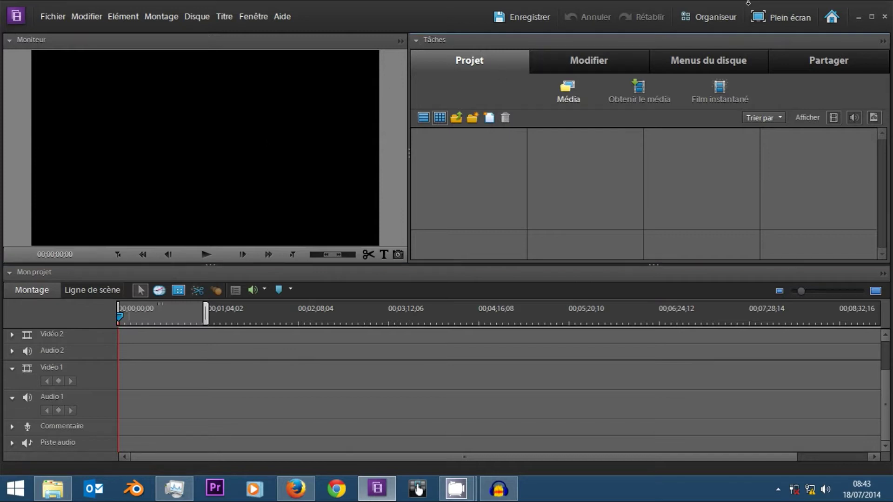
left_click(882, 41)
left_click(584, 52)
mouse_move(655, 150)
left_mouse_down()
mouse_move(459, 45)
mouse_move(390, 133)
left_mouse_up()
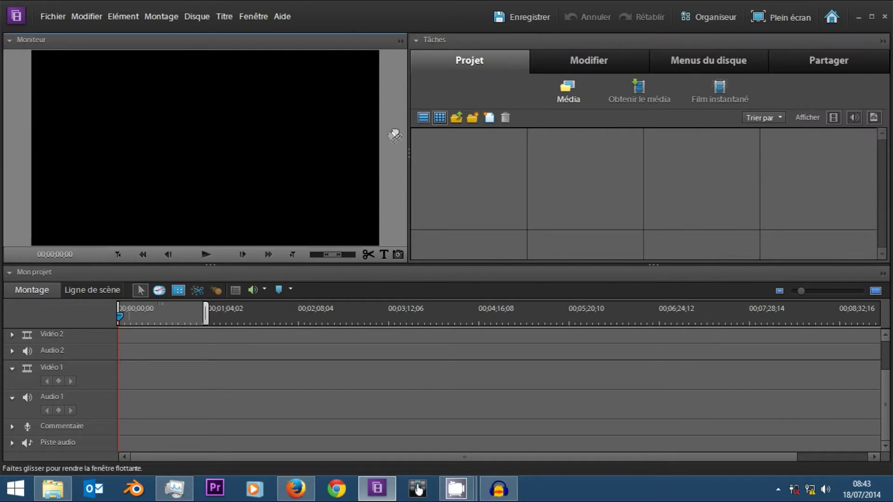
left_click_drag(427, 272, 46, 275)
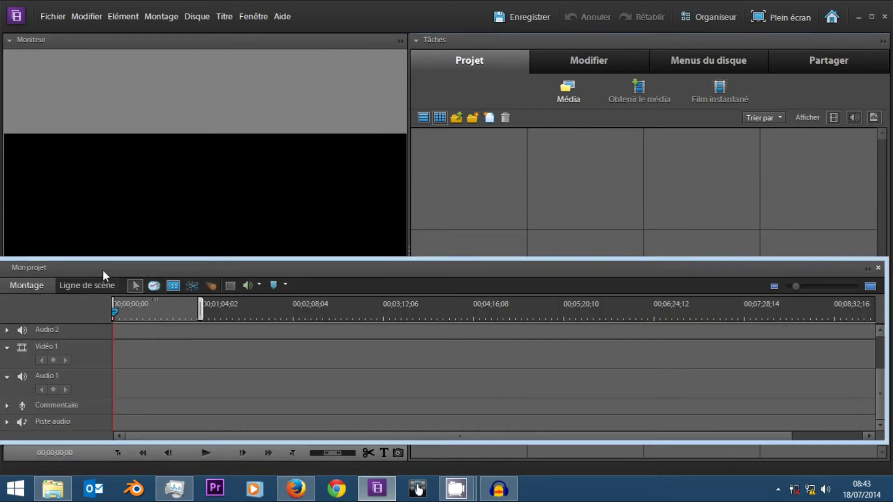
left_click_drag(102, 270, 391, 45)
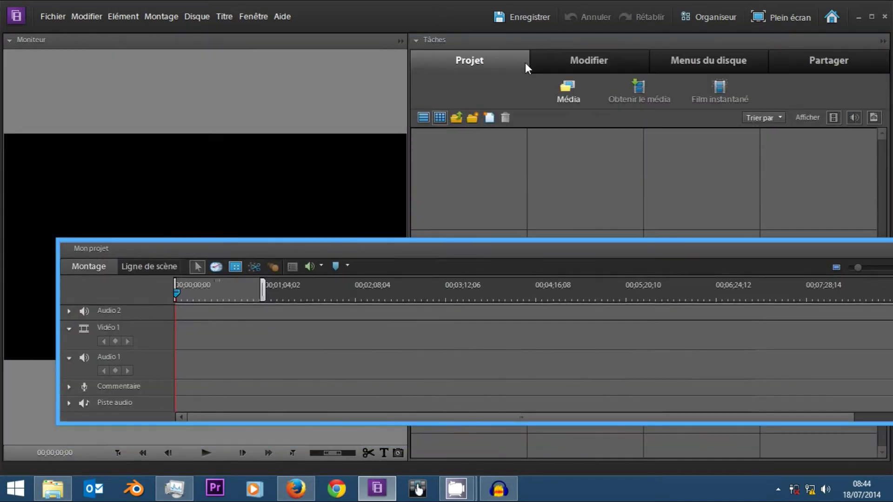
mouse_move(185, 43)
left_mouse_down()
mouse_move(103, 44)
mouse_move(553, 99)
left_mouse_up()
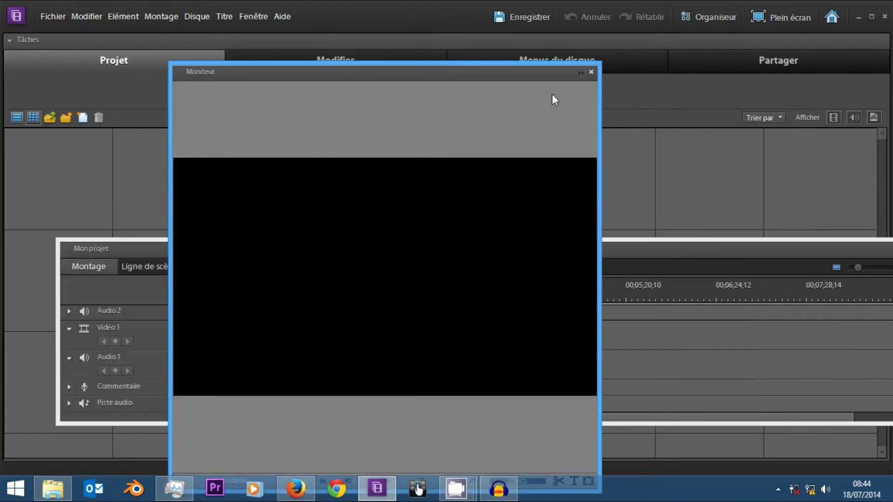
Float the Moniteur panel, then restore the default workspace layout.
left_click_drag(418, 71, 707, 23)
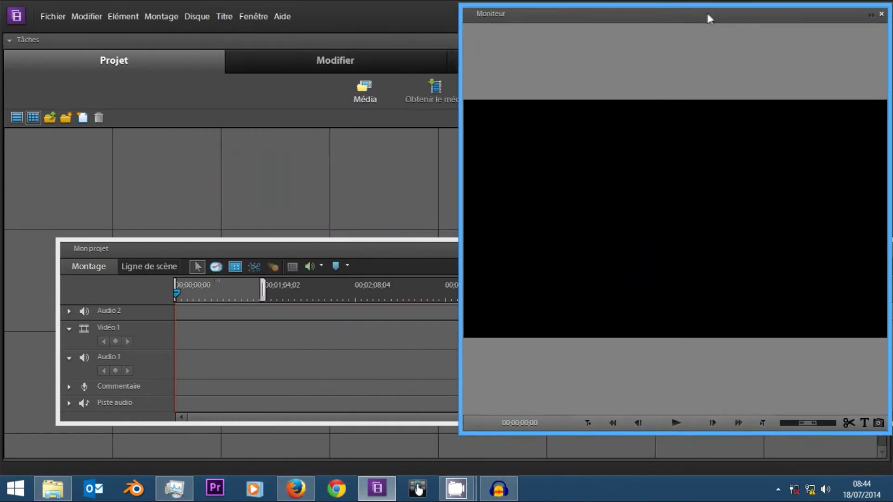
mouse_move(583, 26)
left_mouse_down()
mouse_move(883, 95)
mouse_move(347, 95)
left_mouse_up()
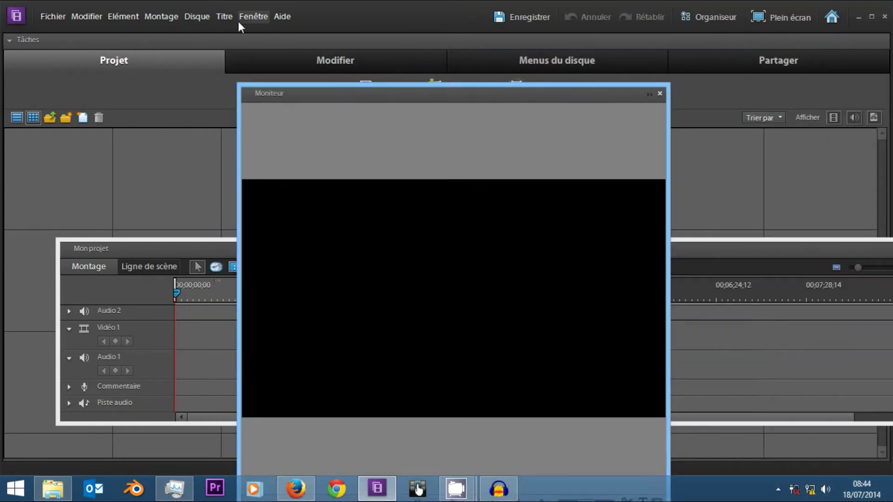
left_click(251, 18)
left_click(246, 34)
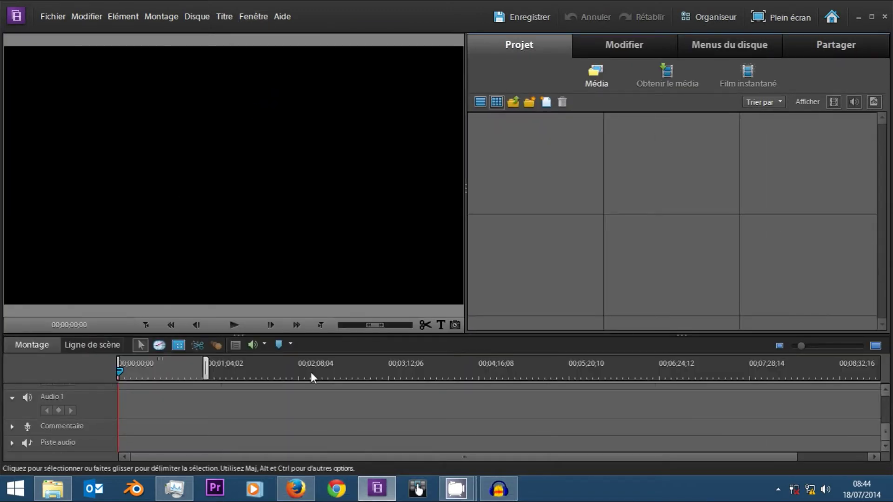
mouse_move(386, 334)
left_mouse_down()
mouse_move(385, 228)
mouse_move(368, 334)
left_mouse_up()
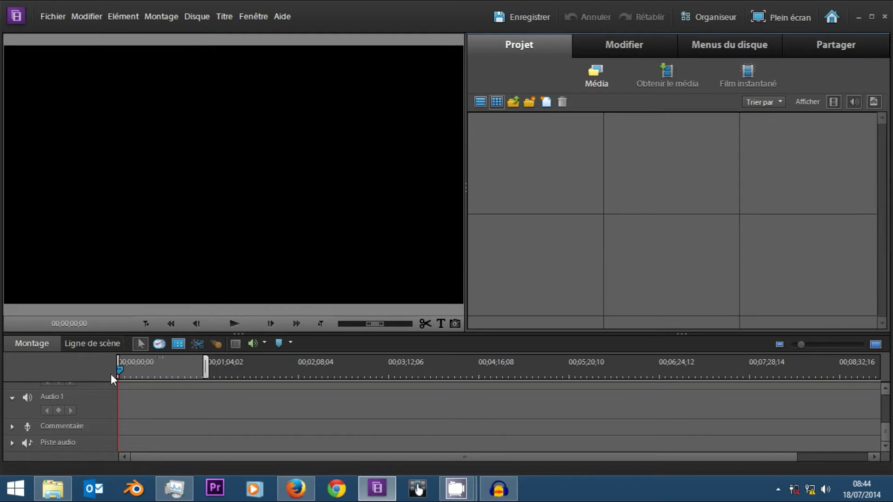
left_click_drag(117, 371, 117, 371)
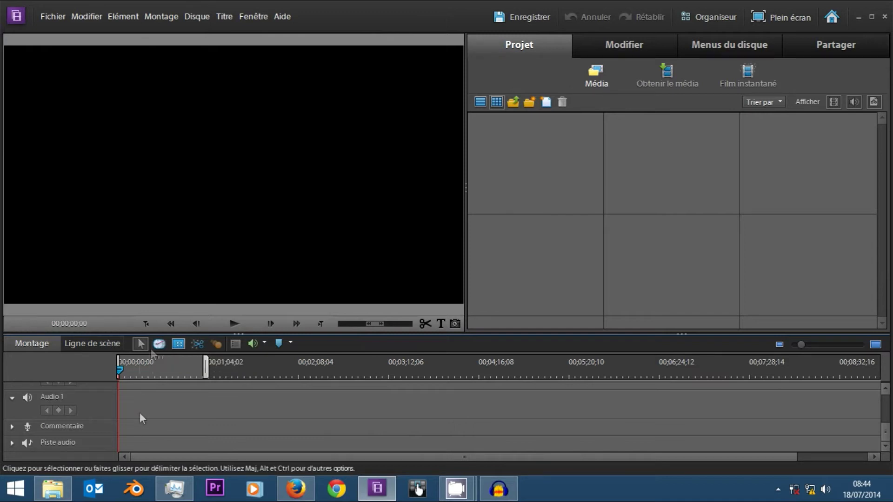
left_click(159, 344)
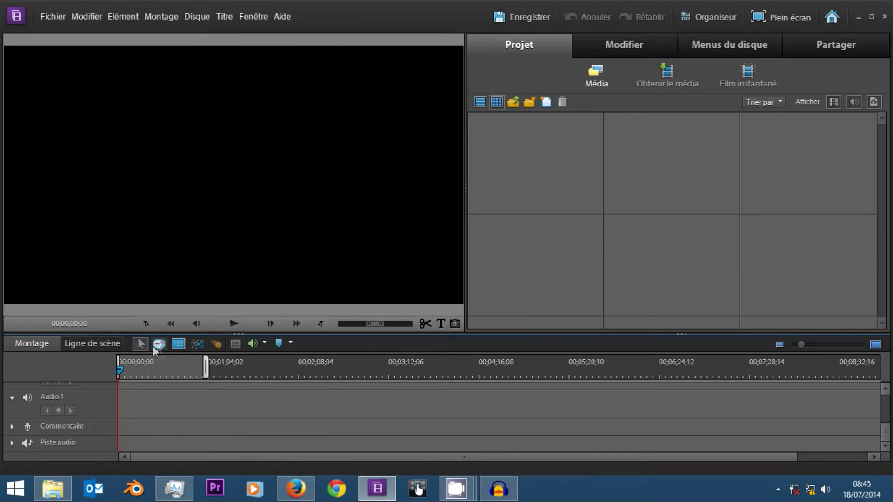
left_click(159, 345)
left_click(141, 344)
left_click(265, 343)
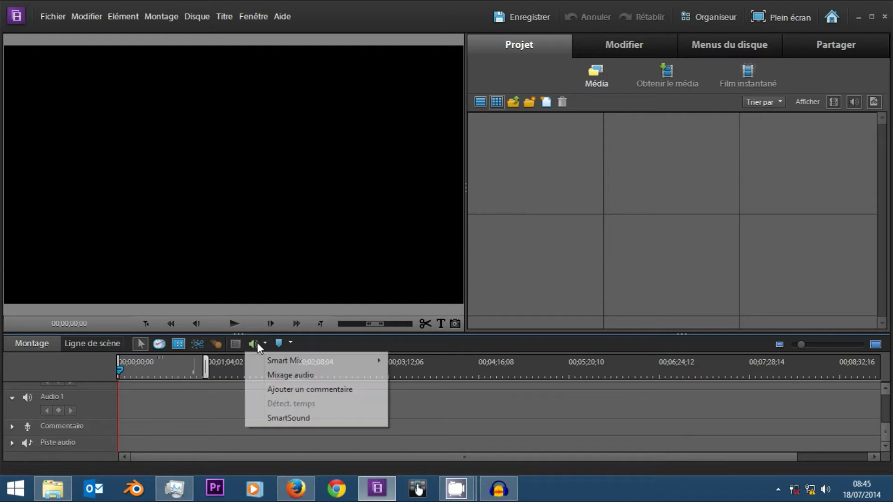
left_click(290, 343)
left_click(307, 340)
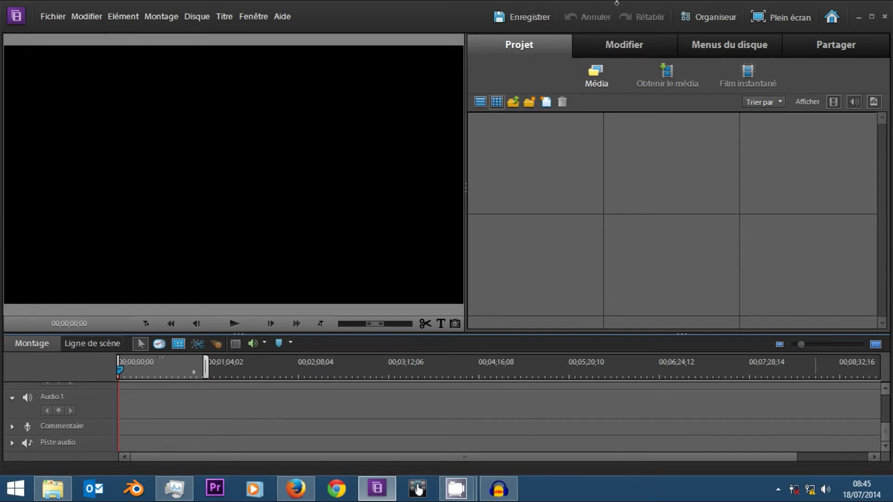
left_click(496, 104)
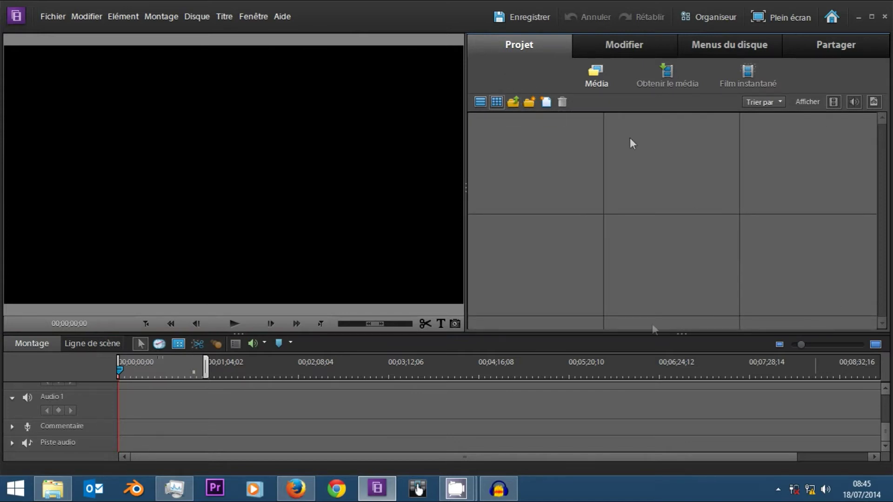
Create media folders 'Corps du projet', 'intro' and 'conclusion', then clear the selection.
left_click(532, 101)
type("Cor")
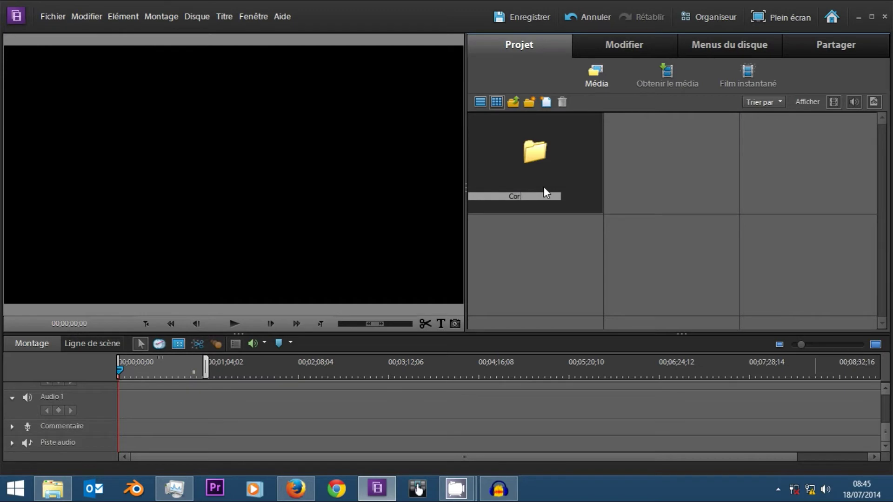
type("ps du projet")
key("Return")
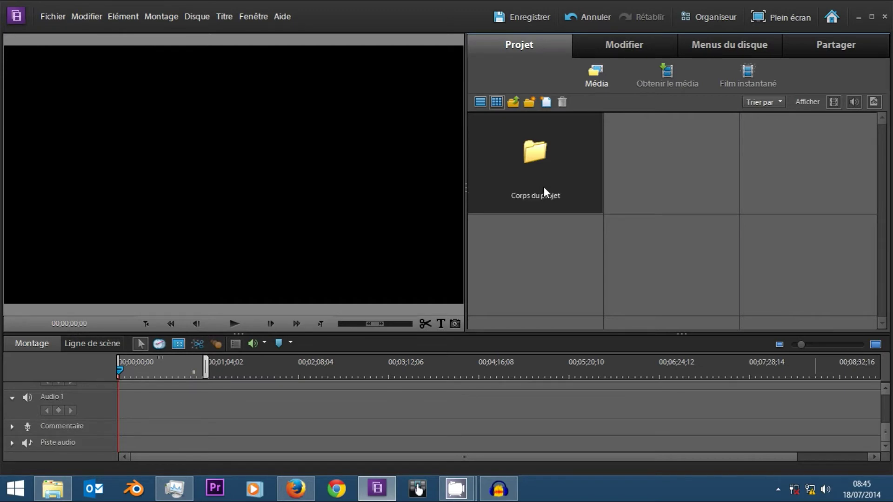
left_click(532, 102)
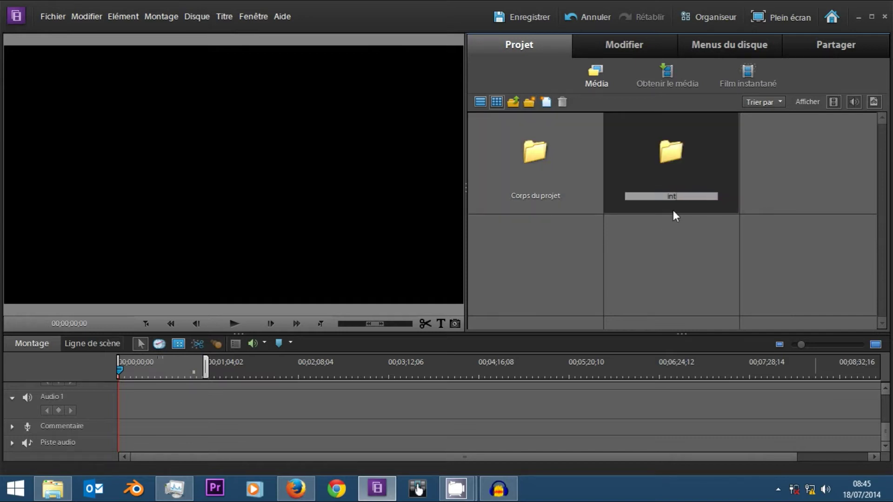
type("rod")
key("BackSpace")
key("Return")
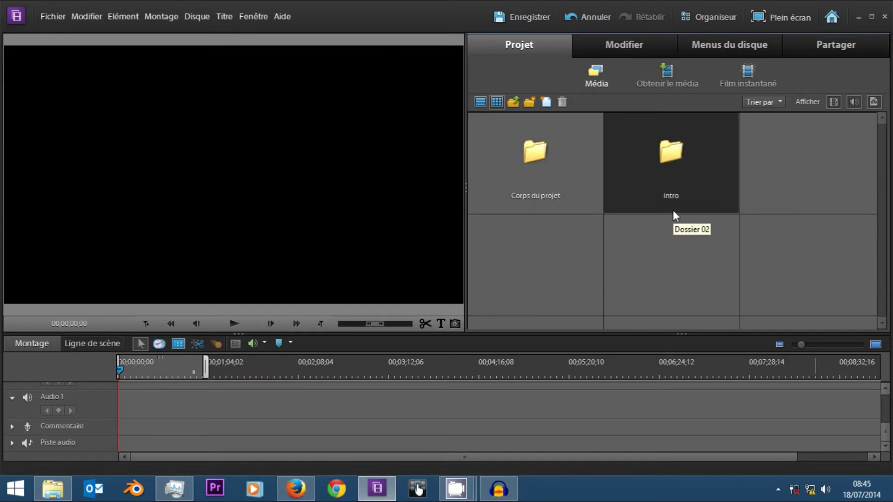
left_click(532, 101)
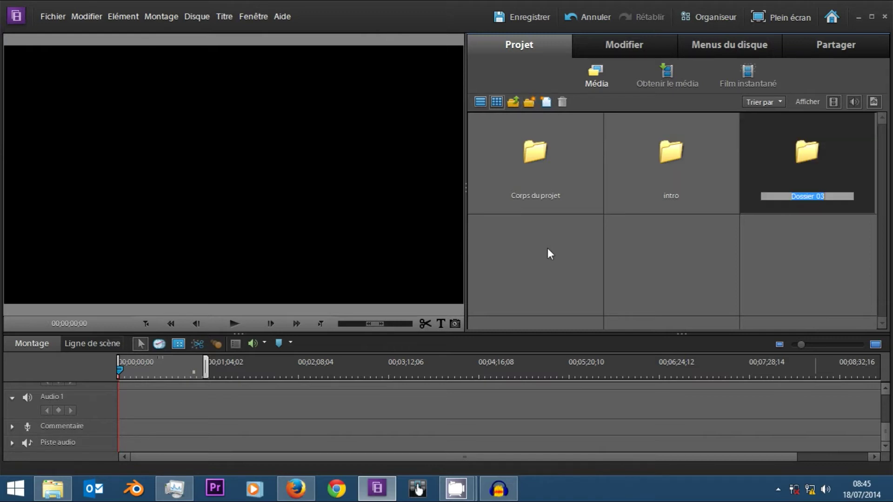
type("conclusion")
key("Return")
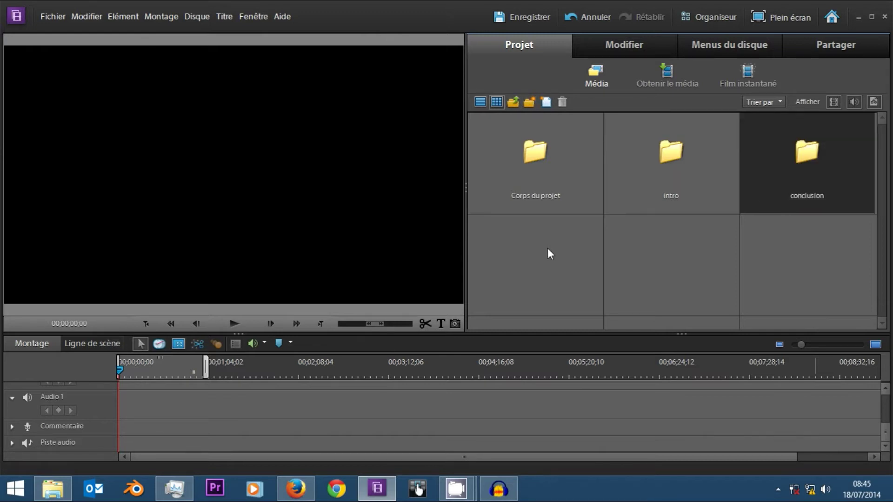
left_click(688, 247)
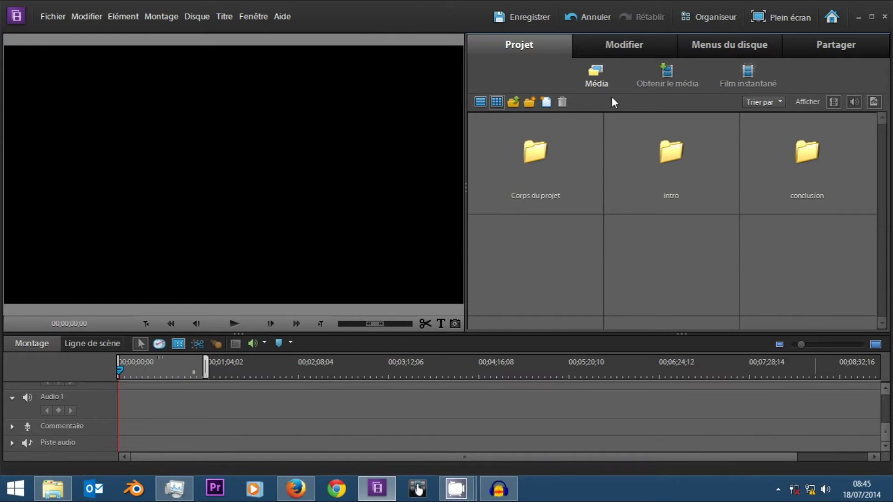
Show the Média panel's New Item list with Titrage, Barres et ton and Vidéo noire.
left_click(550, 103)
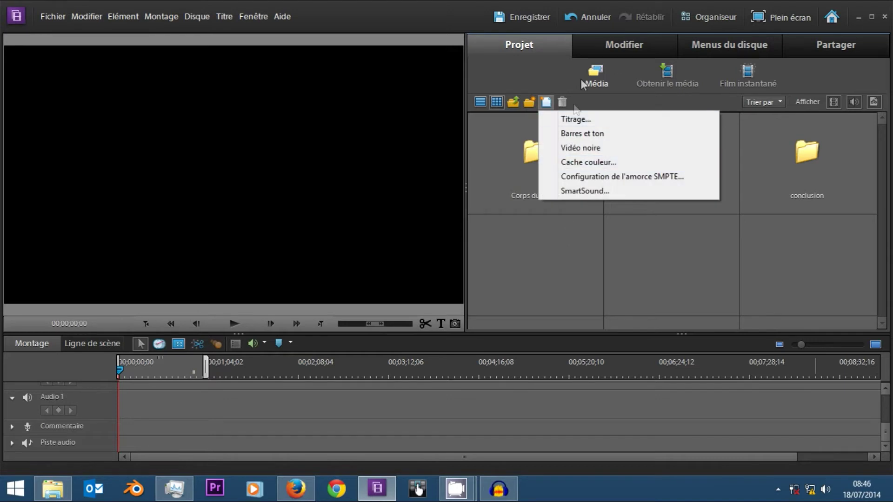
left_click(545, 88)
left_click(545, 102)
left_click(547, 105)
left_click(550, 106)
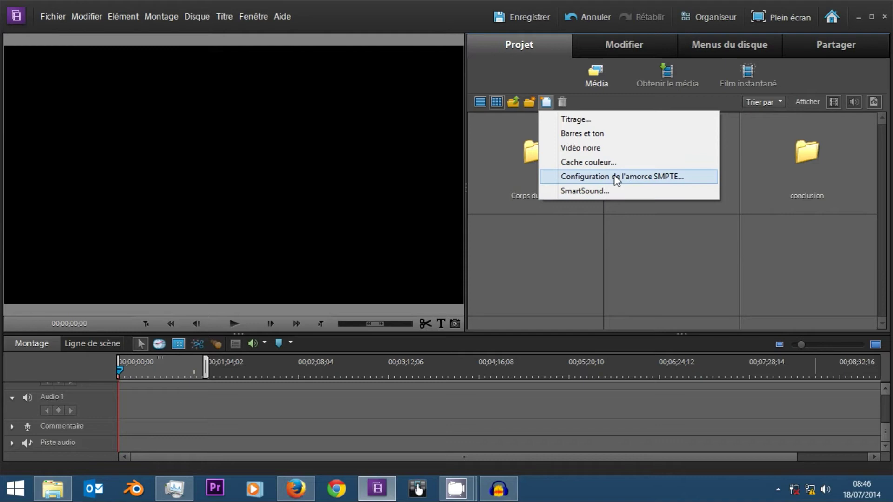
Delete the intro folder from the project media.
left_click(657, 244)
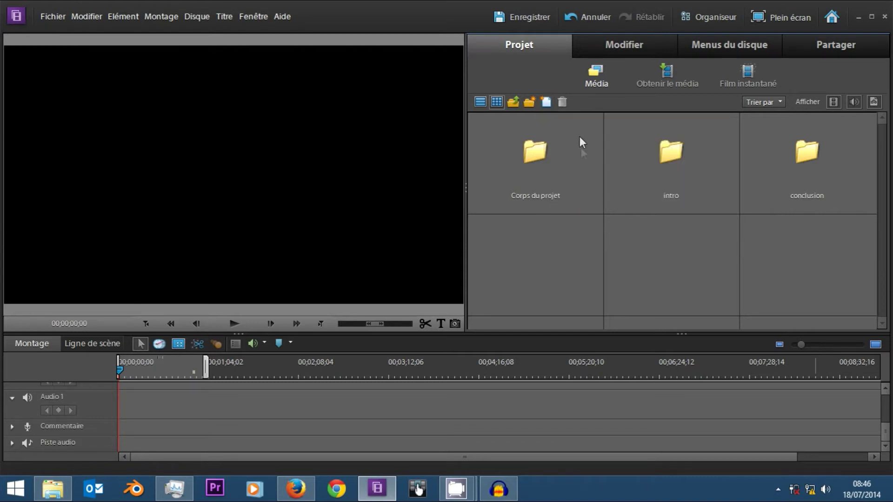
left_click(677, 192)
left_click(563, 105)
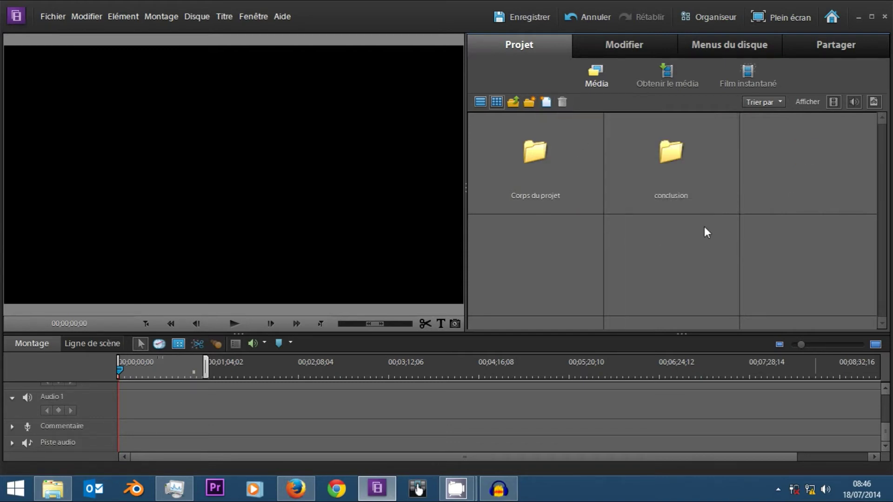
Create a new project media folder named 'intro'.
left_click(528, 104)
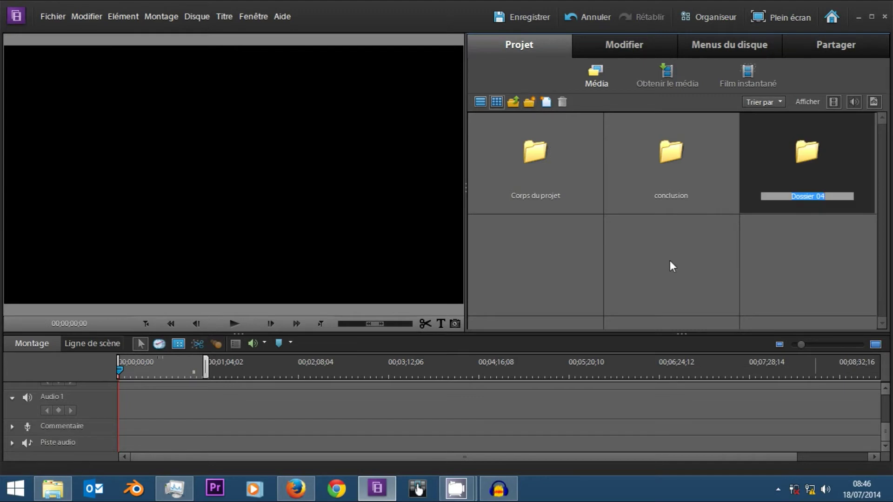
type("intro")
key("Return")
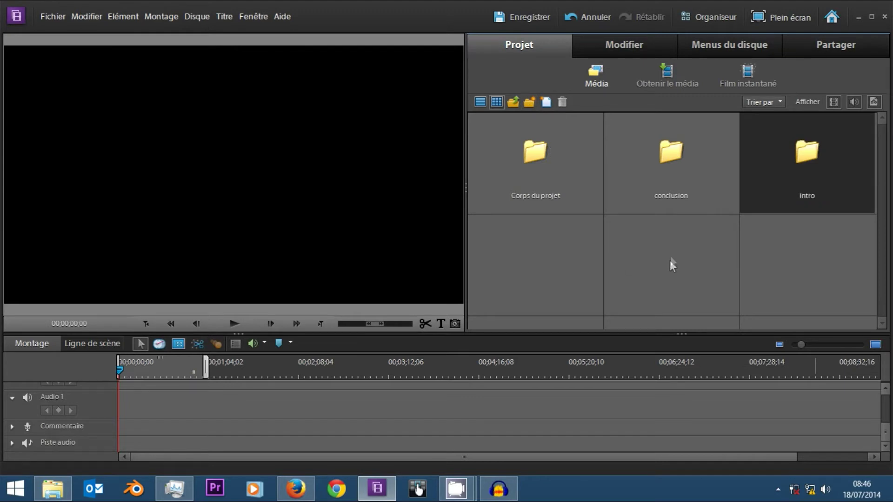
Cancel the Fichiers et dossiers media import and start a Film instantané from project items.
left_click(658, 82)
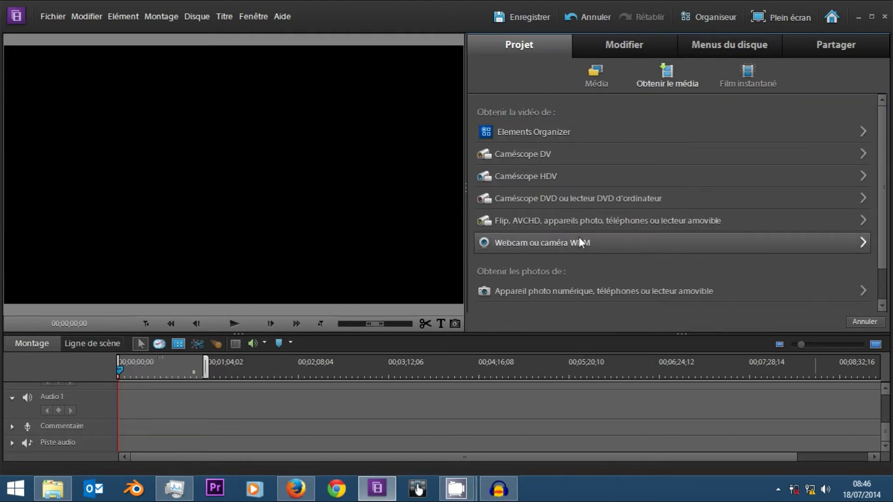
scroll(544, 163, "down", 1)
scroll(609, 177, "up", 1)
scroll(594, 281, "down", 1)
left_click(544, 304)
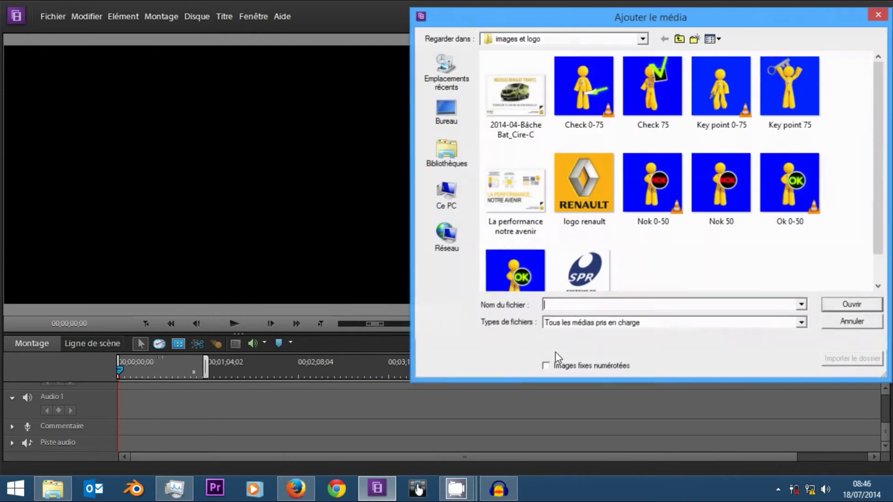
left_click(877, 15)
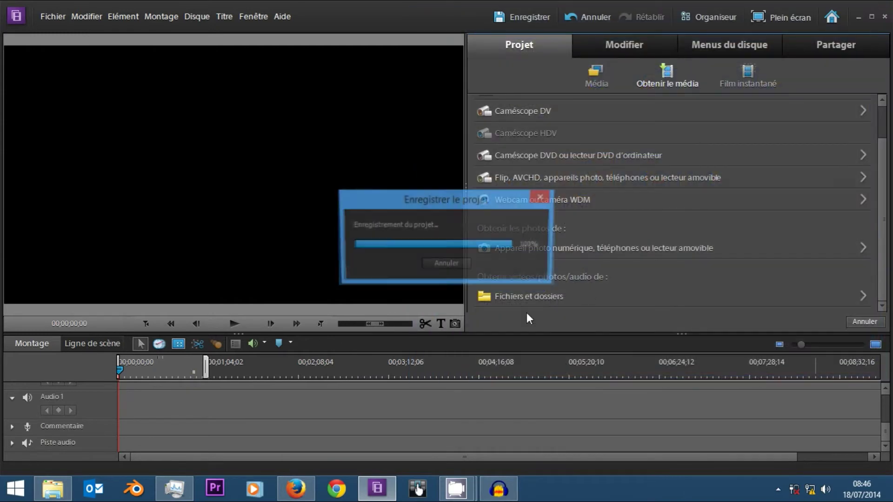
left_click(748, 74)
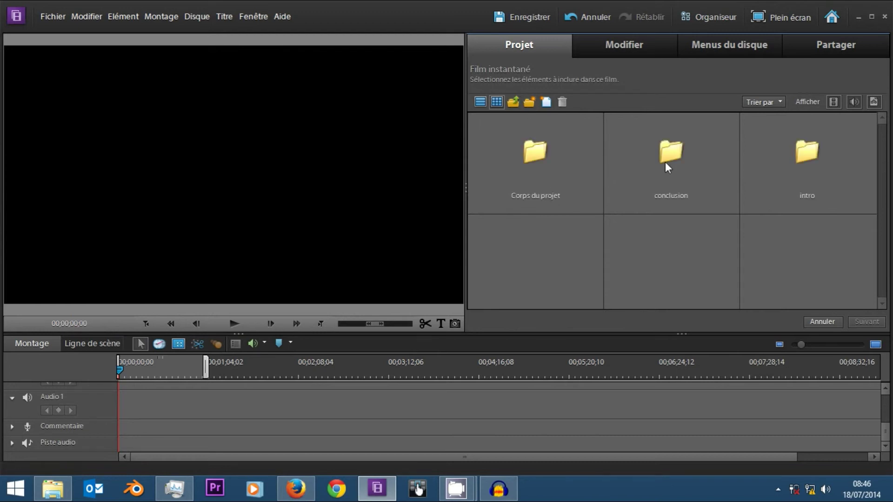
Open the Bureau > Tuto folder in File Explorer.
left_click(43, 491)
right_click(43, 491)
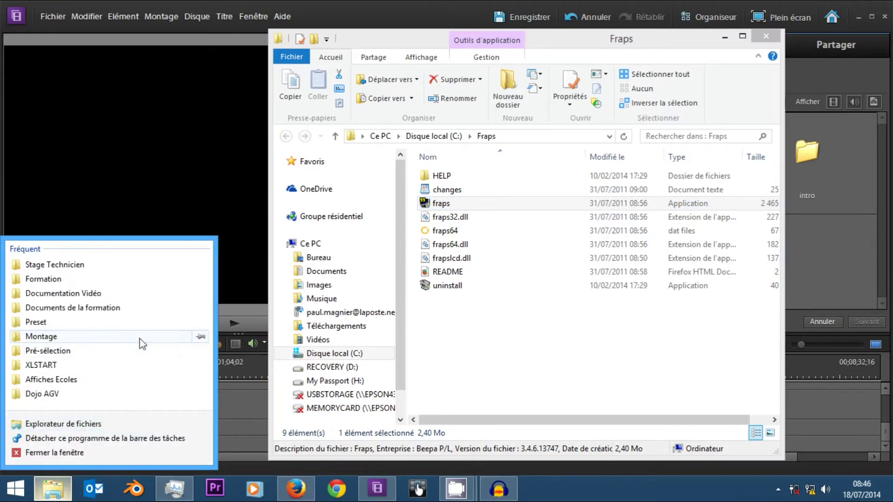
left_click(446, 189)
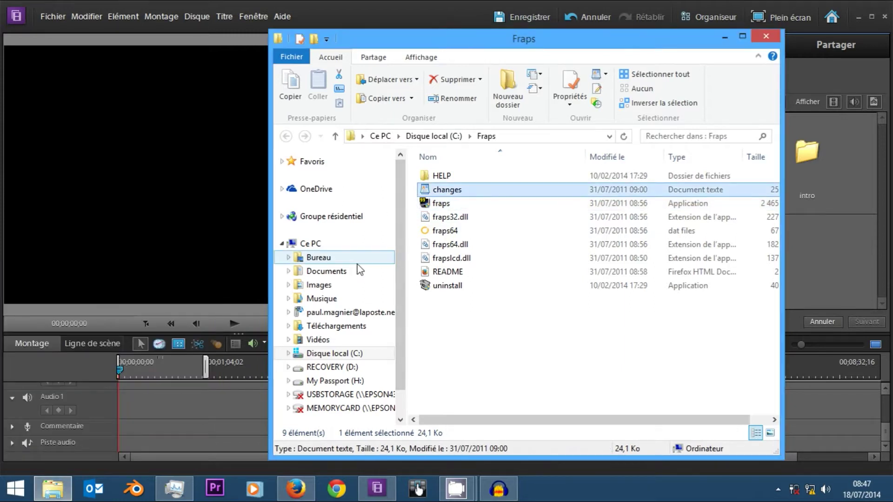
left_click(319, 257)
left_click(486, 326)
double_click(479, 337)
key("BackSpace")
double_click(487, 327)
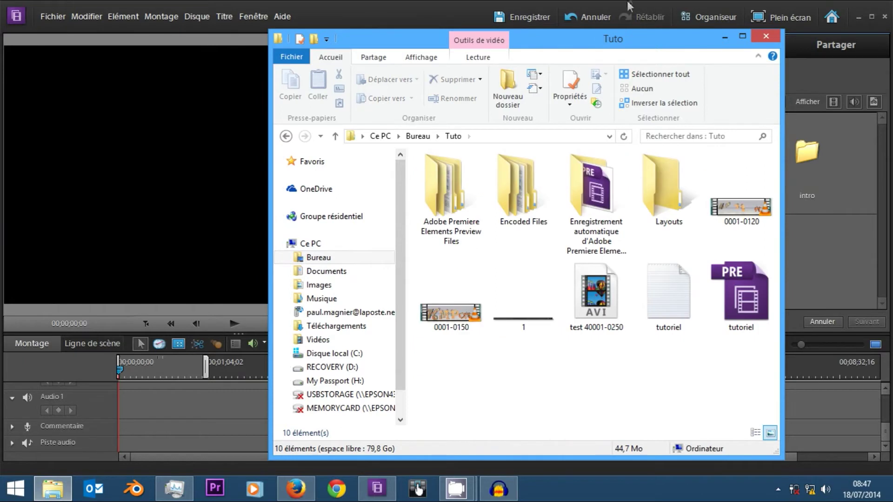
Drag clip 0001-0150 from Tuto into Premiere's project media, then minimize Explorer.
double_click(564, 40)
mouse_move(426, 6)
left_mouse_down()
mouse_move(403, 135)
mouse_move(246, 159)
left_mouse_up()
mouse_move(204, 430)
left_mouse_down()
mouse_move(752, 237)
mouse_move(638, 214)
left_mouse_up()
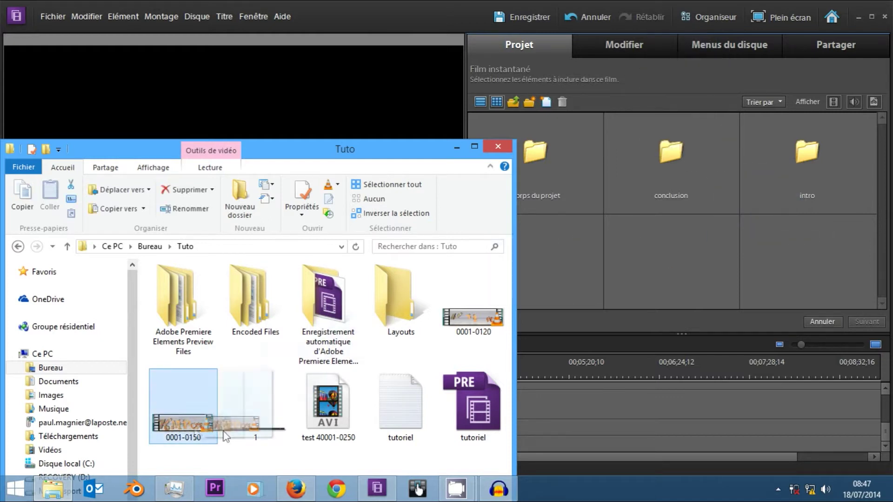
left_click(457, 146)
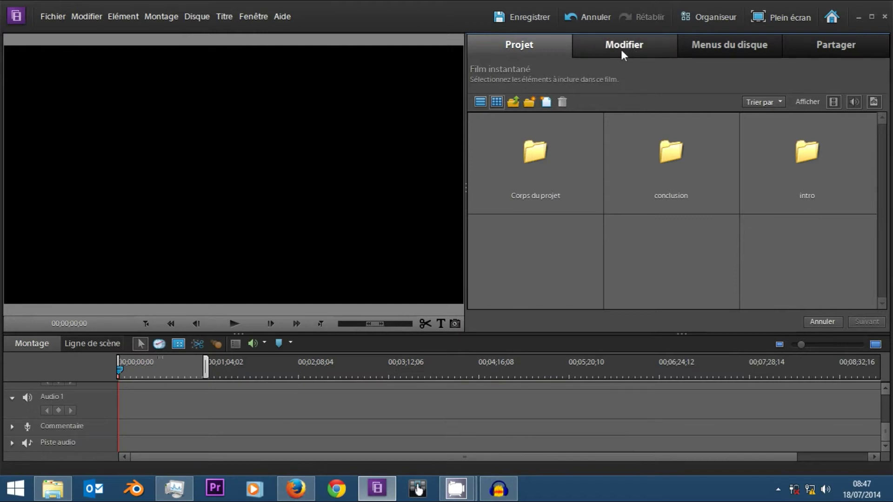
Browse the instant-movie styles with all styles shown, the disc-menu templates, then the Partager options.
left_click(589, 54)
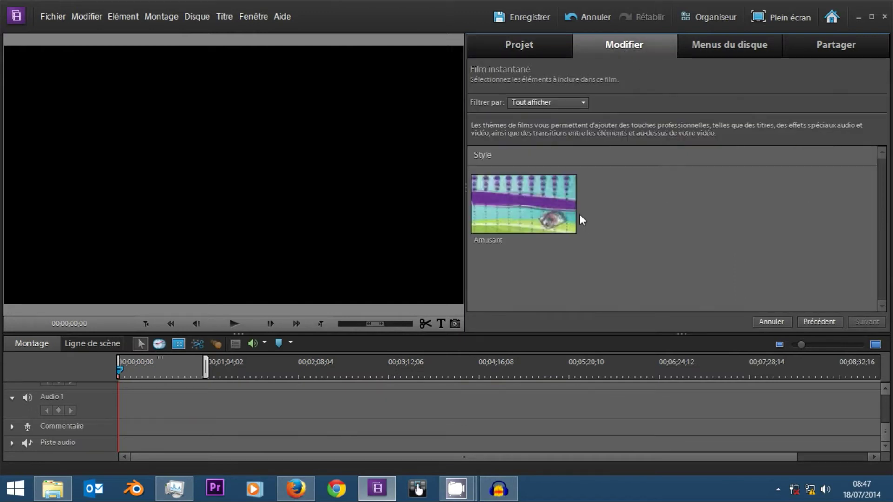
left_click(579, 103)
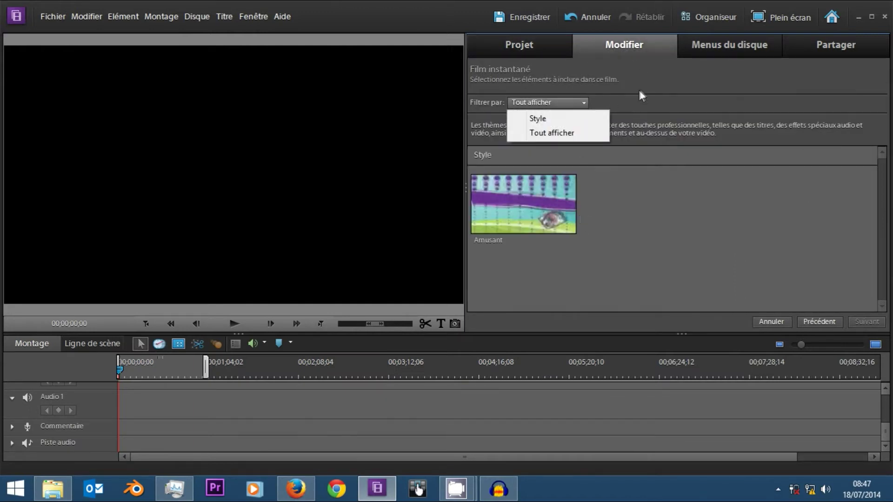
left_click(640, 89)
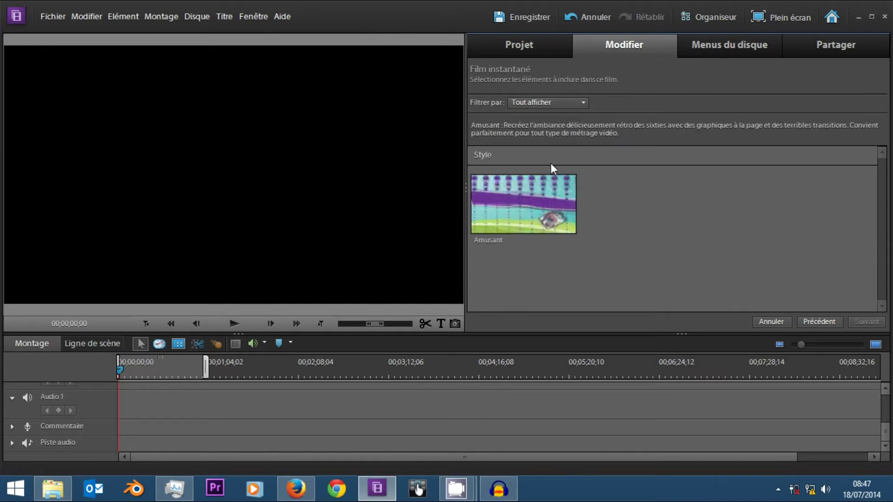
left_click(540, 106)
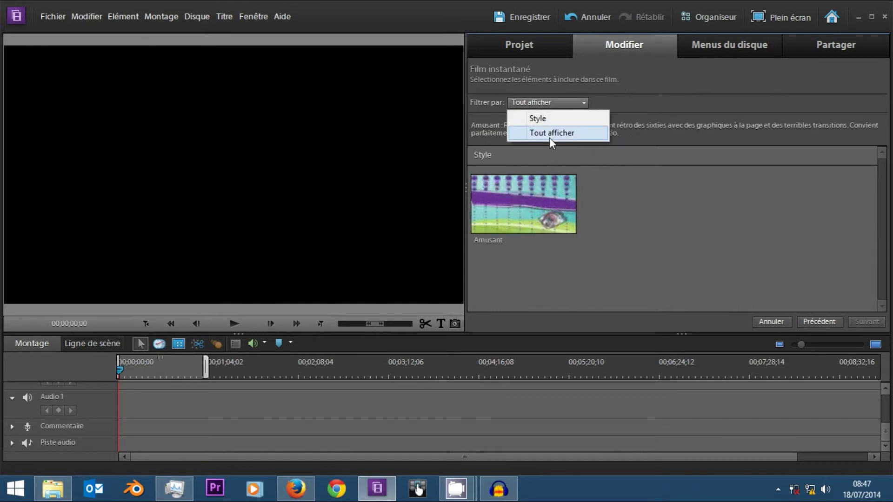
left_click(641, 99)
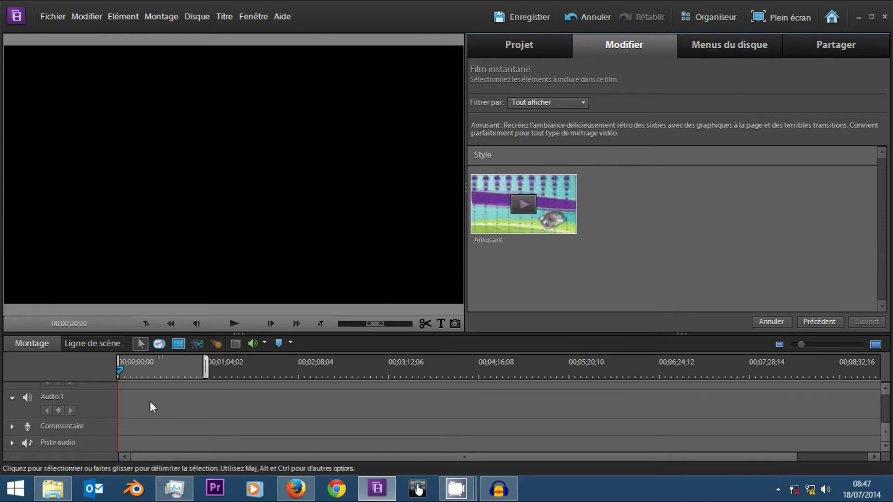
left_click(707, 45)
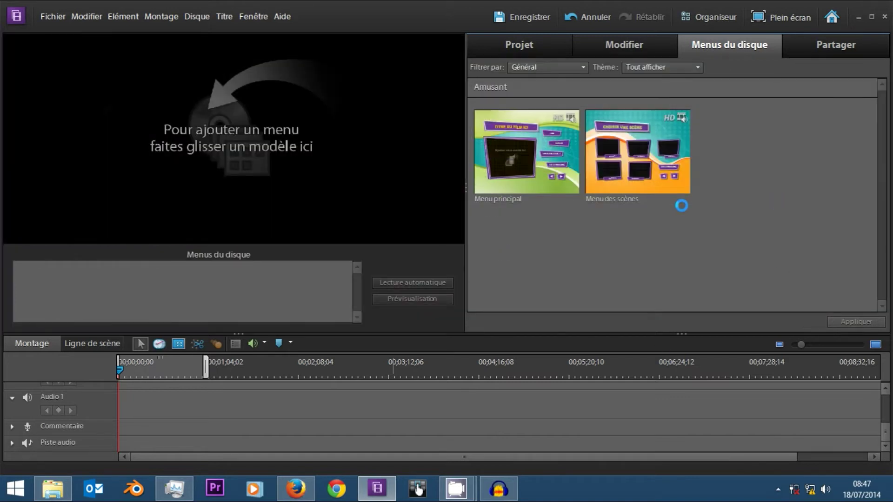
left_click(800, 51)
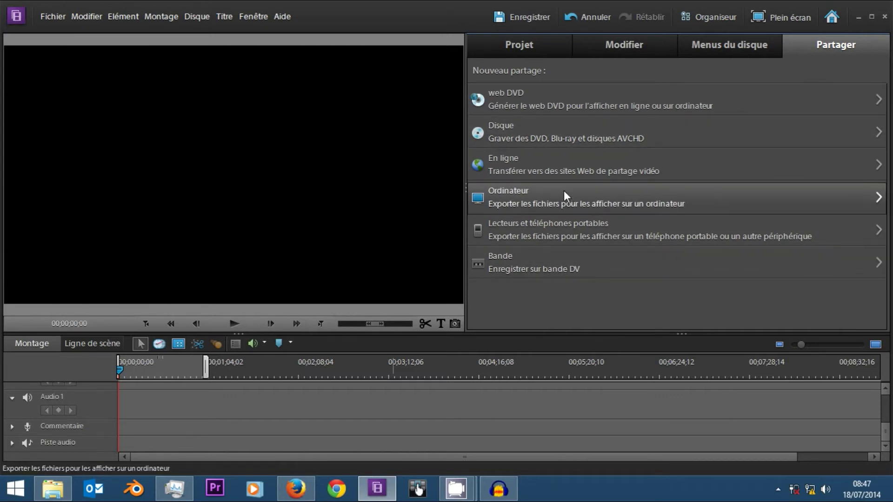
Choose Ordinateur to show export settings with Adobe Flash Video and the F4V-HD 1080p preset.
left_click(521, 203)
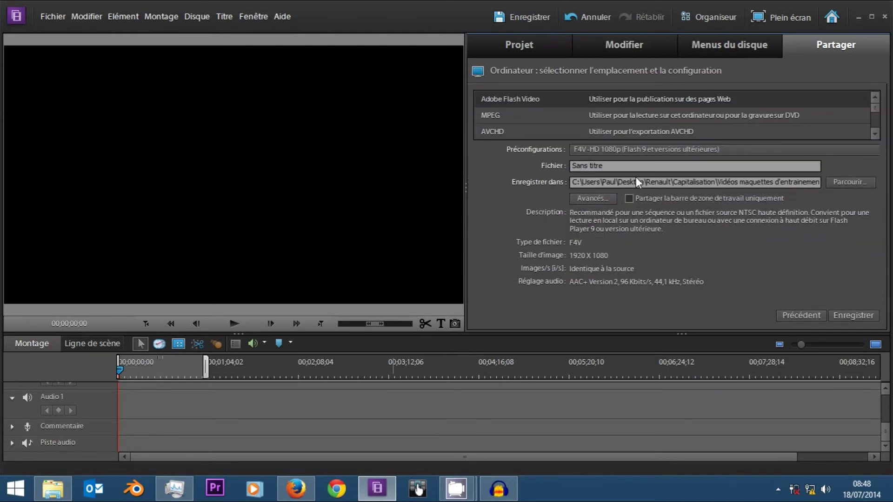
Import clip 0001-0120 from the Tuto folder into the intro folder.
left_click(818, 315)
left_click(512, 53)
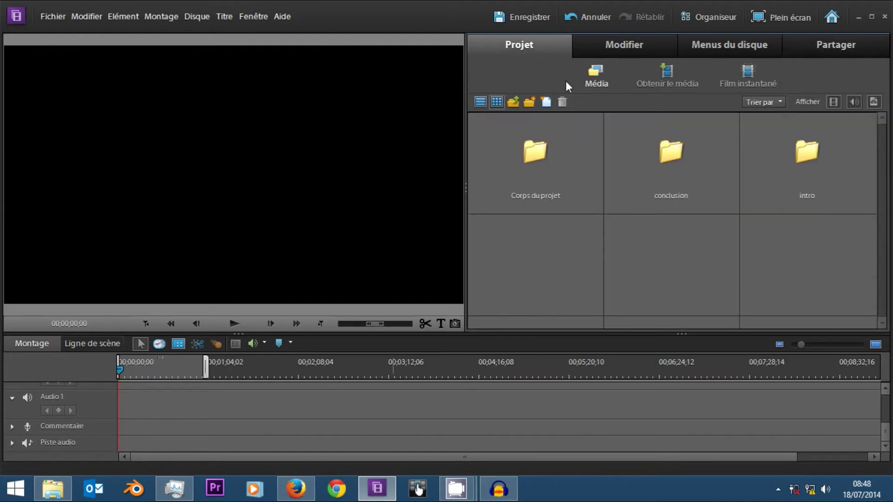
double_click(769, 180)
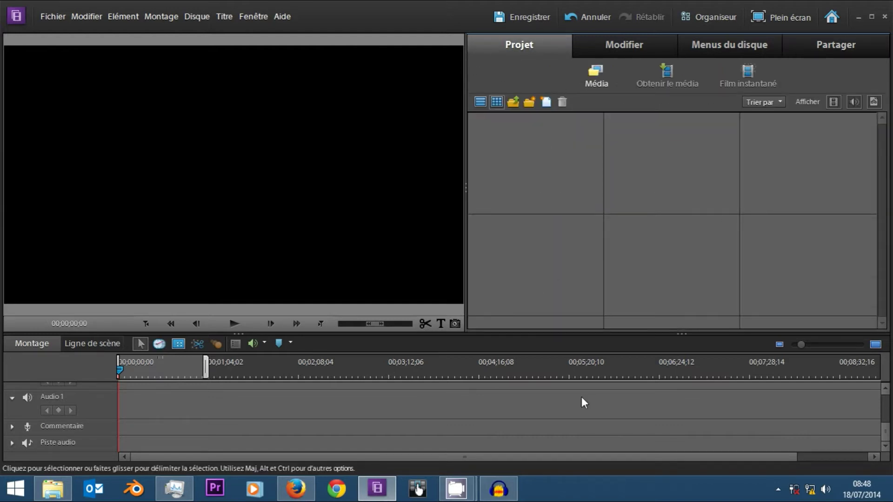
left_click(58, 492)
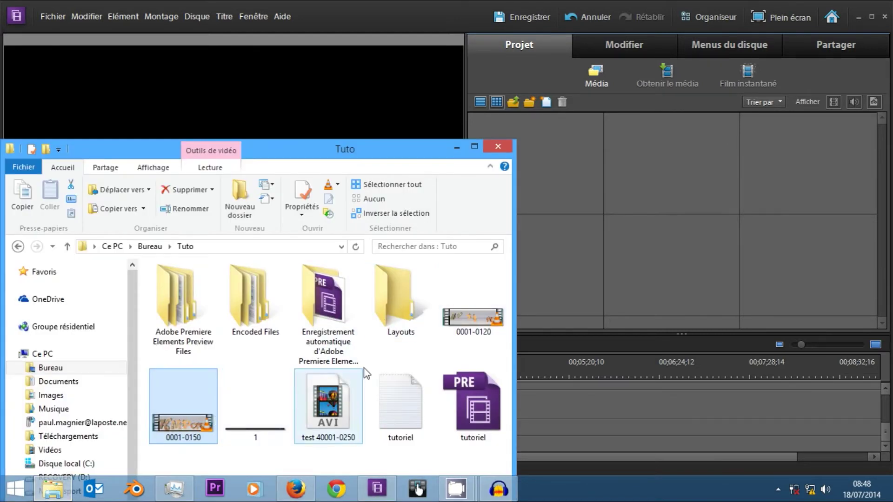
left_click_drag(454, 325, 590, 154)
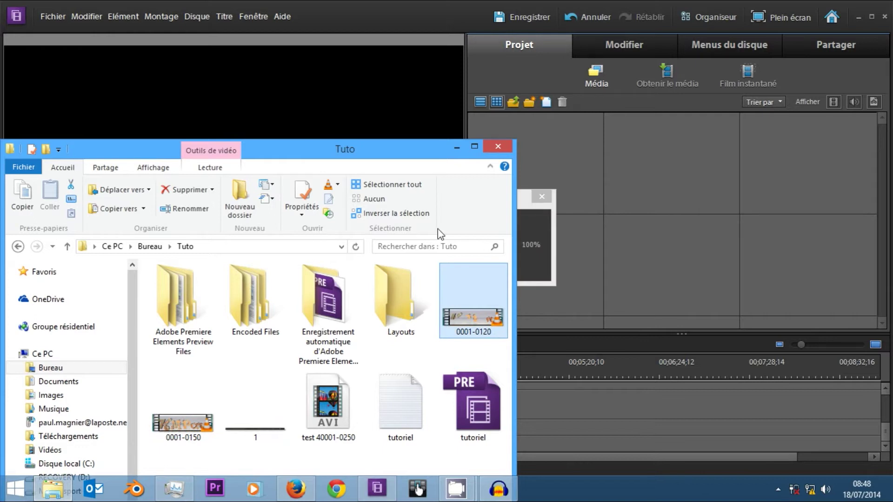
left_click(456, 147)
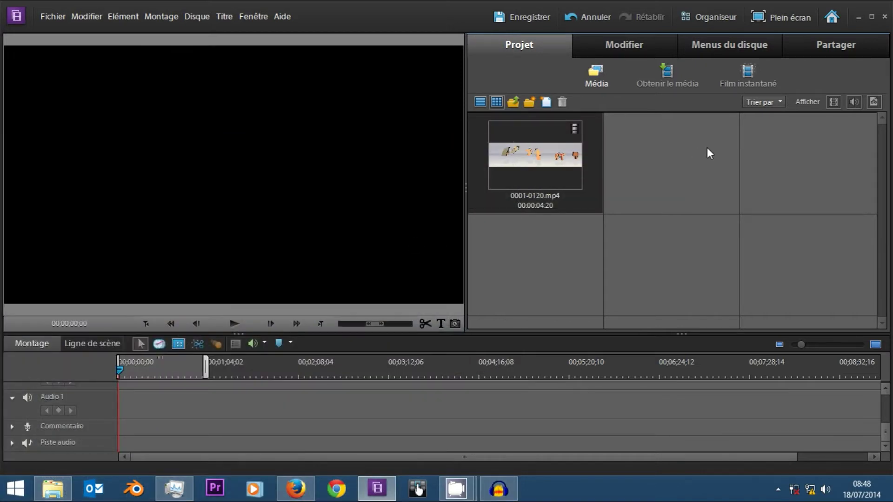
left_click(514, 101)
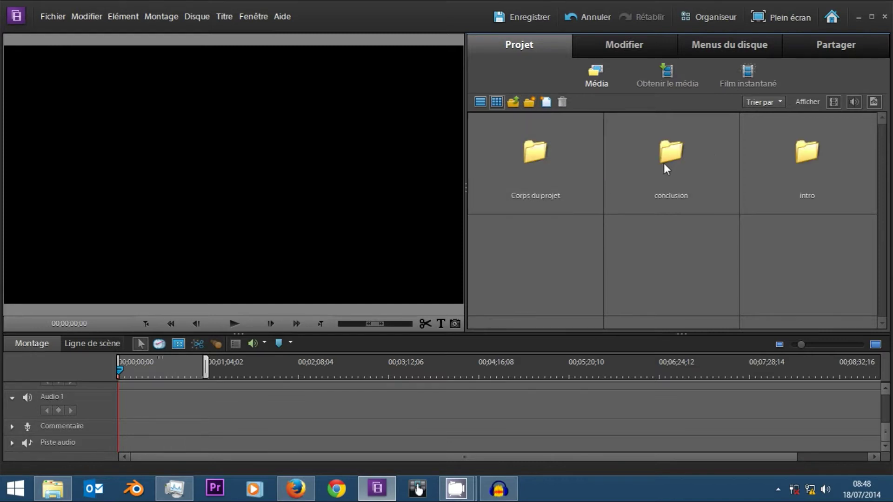
Import clip 0001-0150 into the conclusion folder.
double_click(663, 163)
left_click(52, 489)
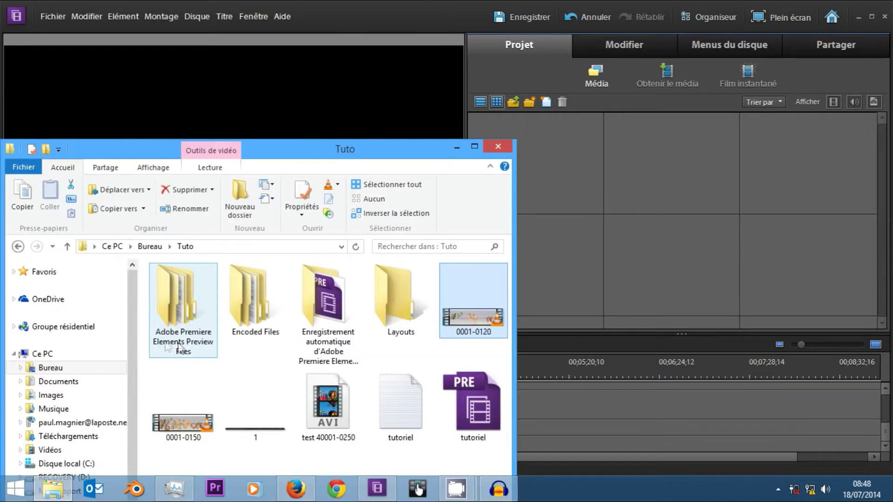
mouse_move(176, 413)
left_mouse_down()
mouse_move(602, 215)
mouse_move(592, 244)
left_mouse_up()
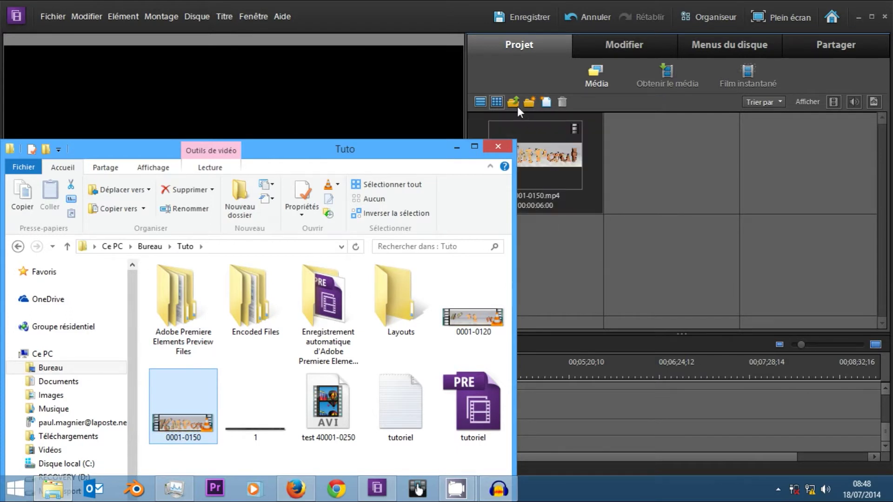
left_click(516, 105)
Import test 40001-0250 into the Corps du projet folder and return to the top-level folders.
double_click(518, 163)
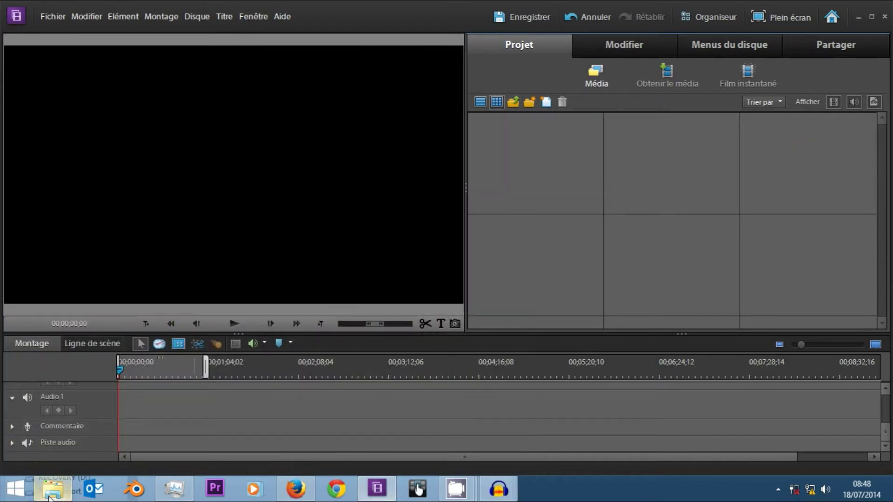
left_click(48, 495)
left_click_drag(328, 404, 692, 221)
left_click(457, 147)
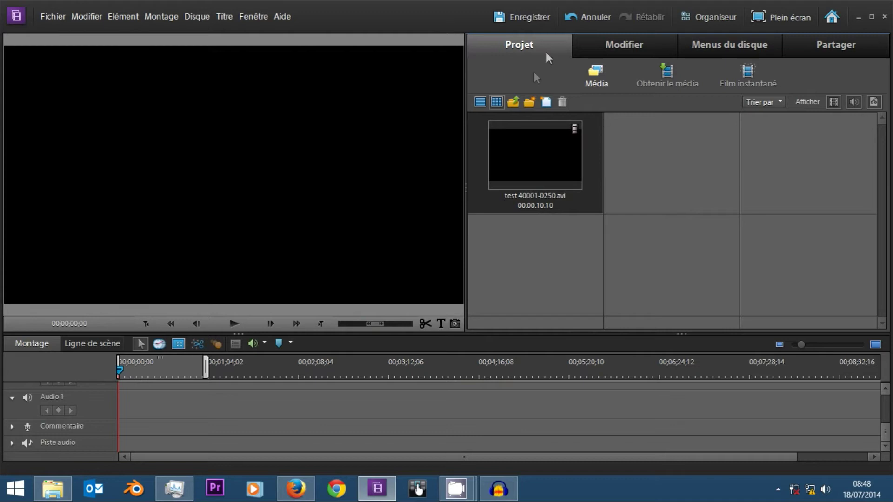
left_click(513, 100)
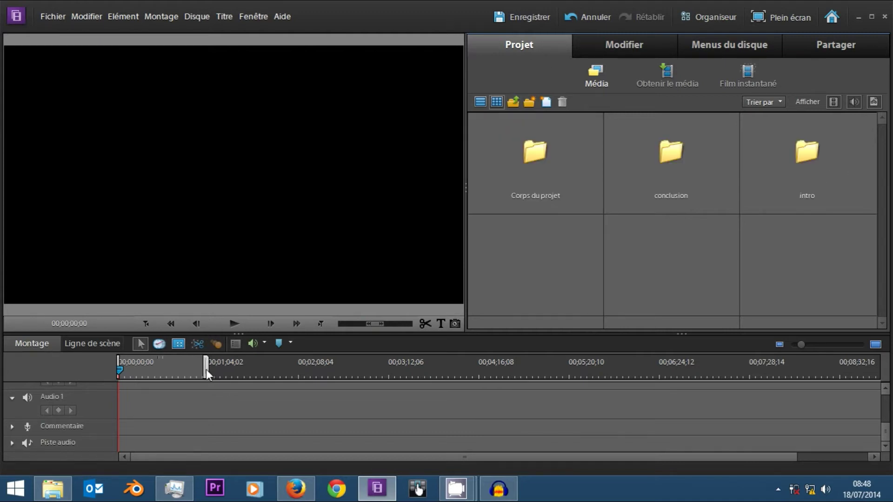
Drag 0001-0120.mp4 from the intro folder to the start of Vidéo 1.
double_click(775, 148)
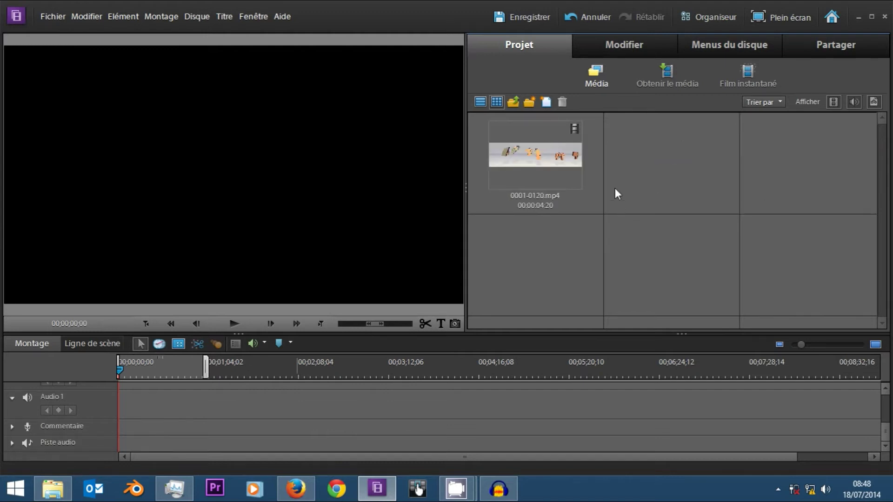
left_click(576, 195)
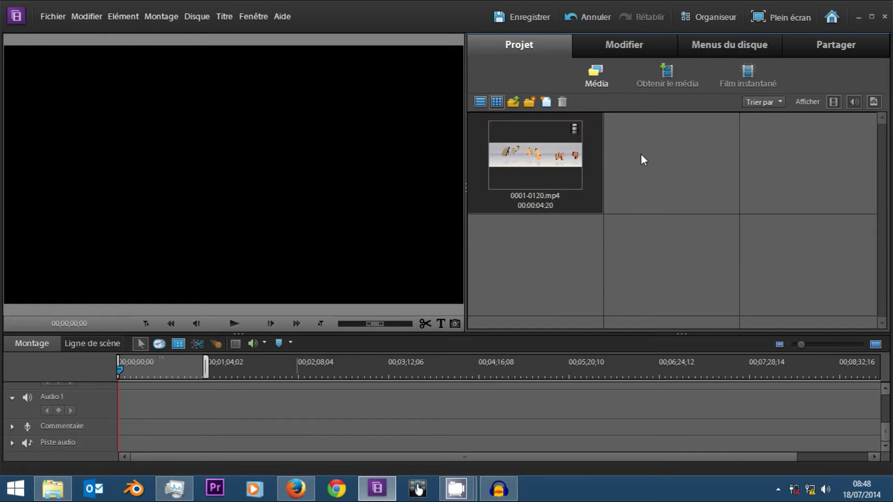
left_click_drag(548, 144, 216, 398)
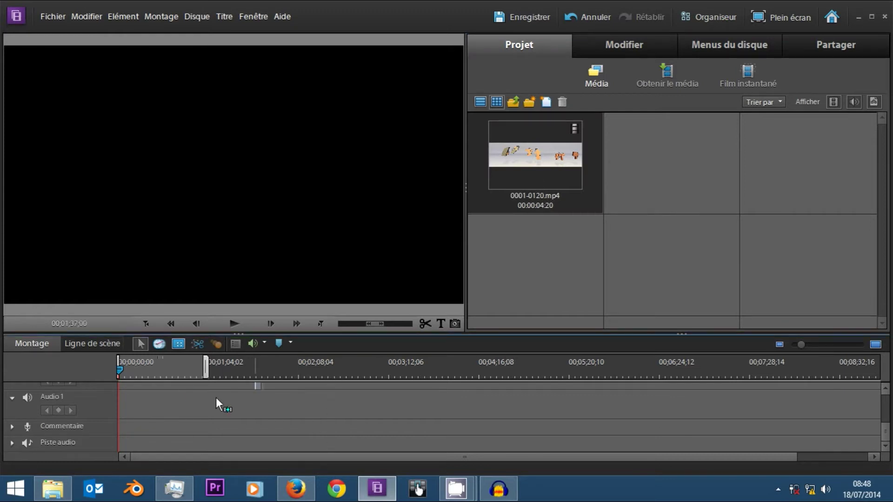
left_click_drag(124, 386, 187, 395)
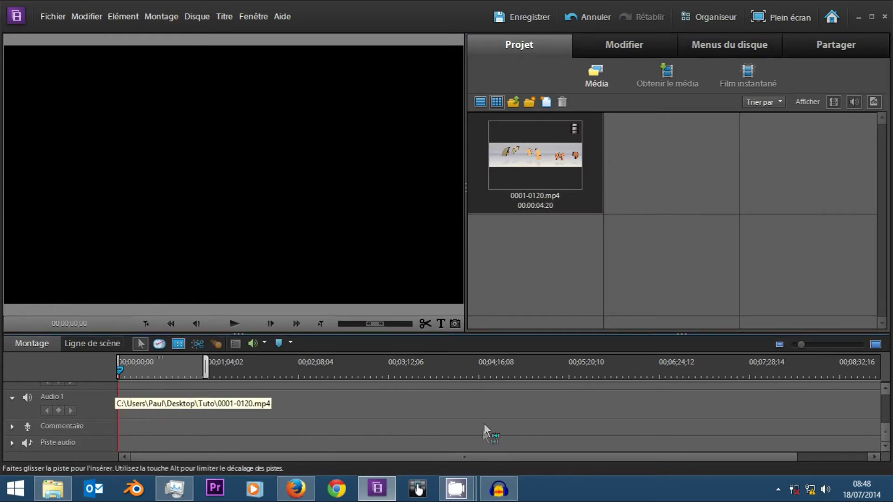
left_click_drag(483, 423, 445, 410)
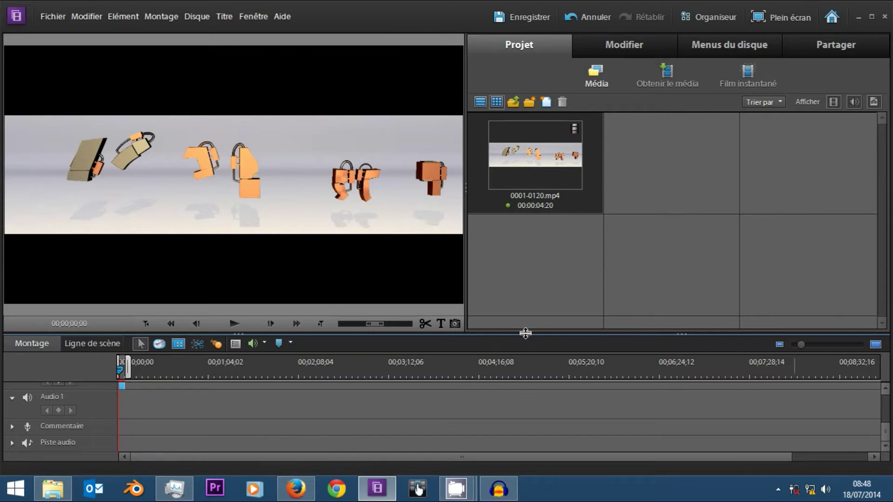
Enlarge the timeline panel, attempt trimming the clip's end, and zoom in on it.
left_click_drag(525, 333, 524, 277)
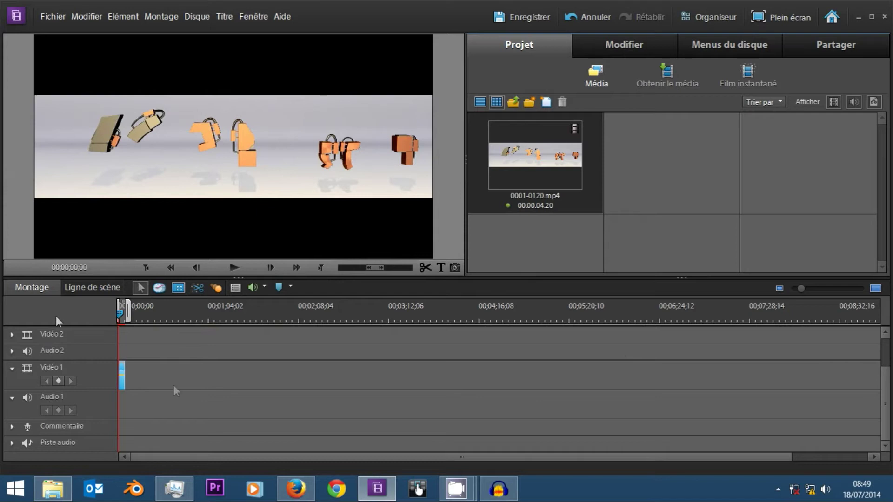
left_click_drag(884, 395, 883, 312)
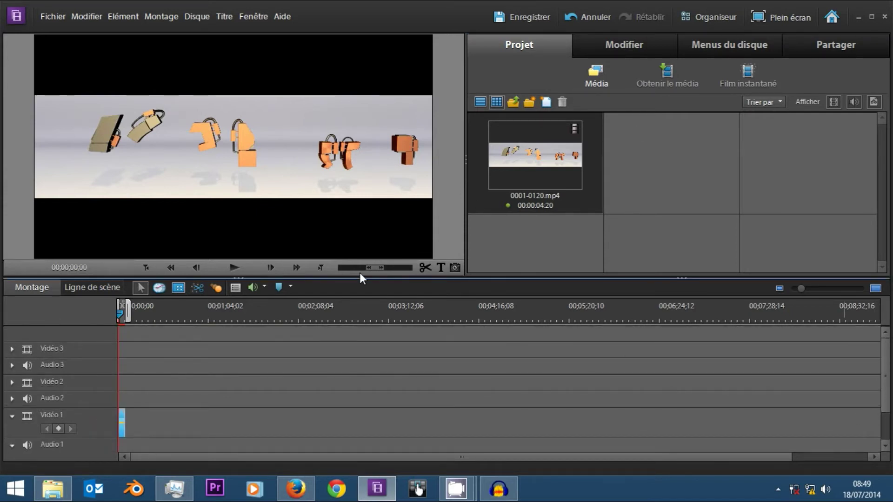
left_click_drag(885, 375, 883, 398)
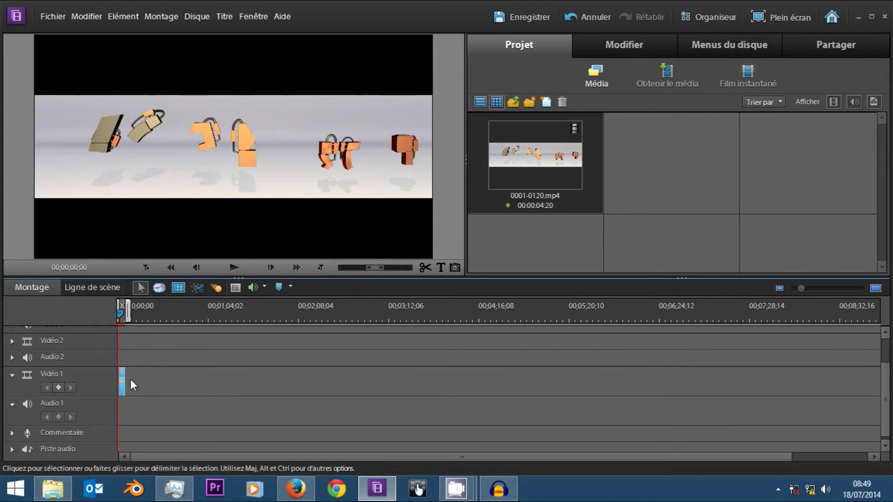
mouse_move(125, 379)
left_mouse_down()
mouse_move(485, 372)
mouse_move(255, 382)
left_mouse_up()
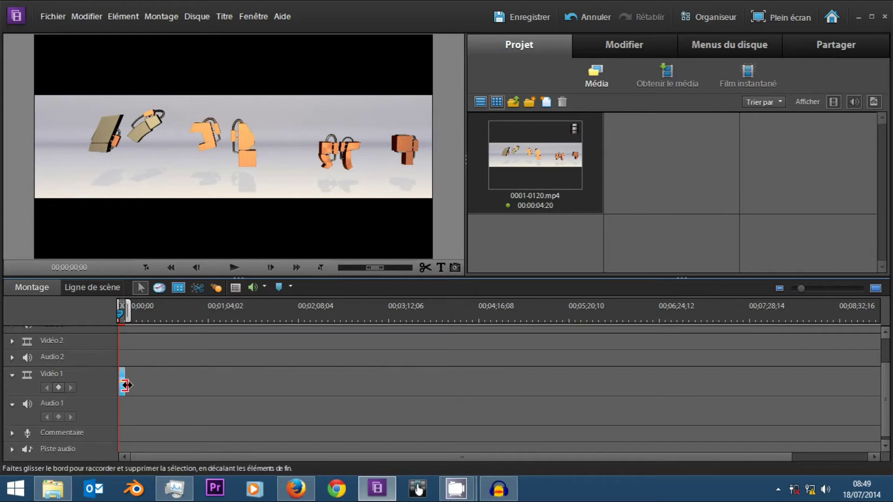
left_click_drag(125, 385, 129, 392)
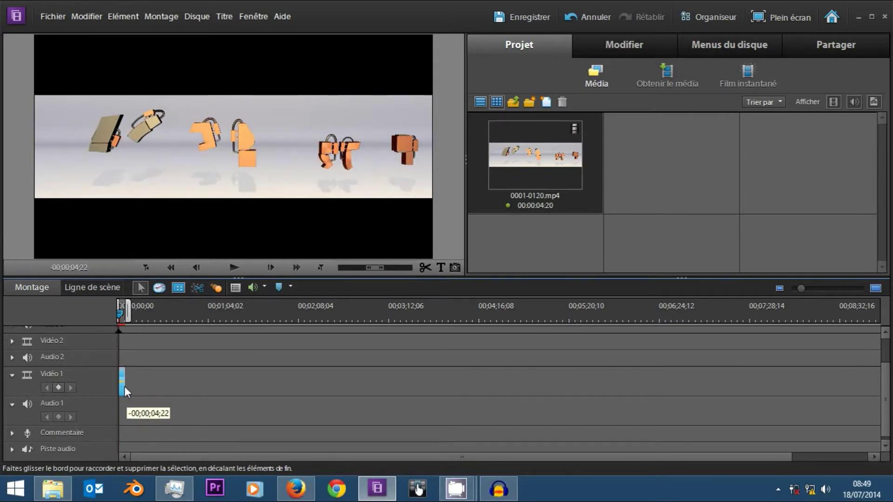
left_click_drag(123, 388, 123, 387)
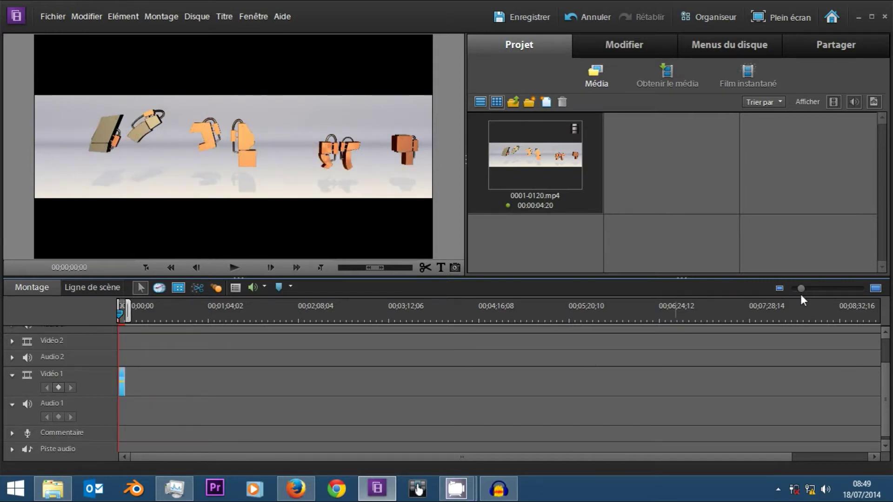
left_click_drag(810, 289, 846, 288)
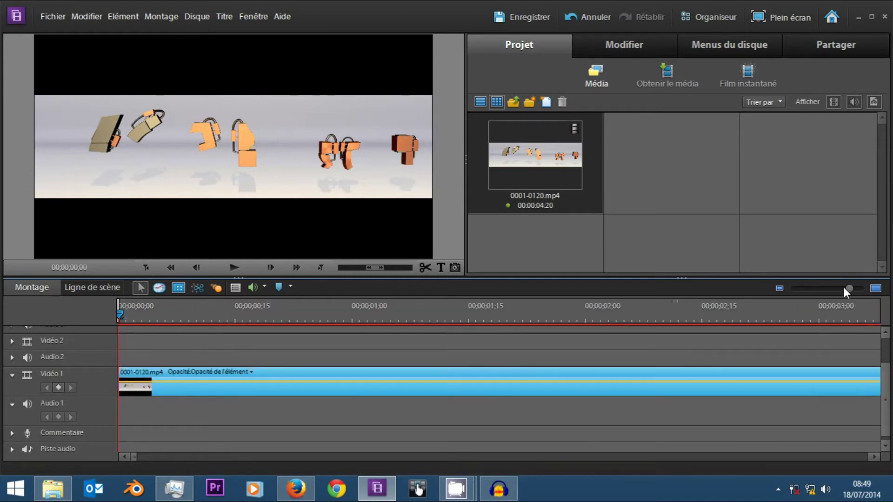
Locate the clip's last frame, try shortening it, then restore its full length.
left_click(839, 289)
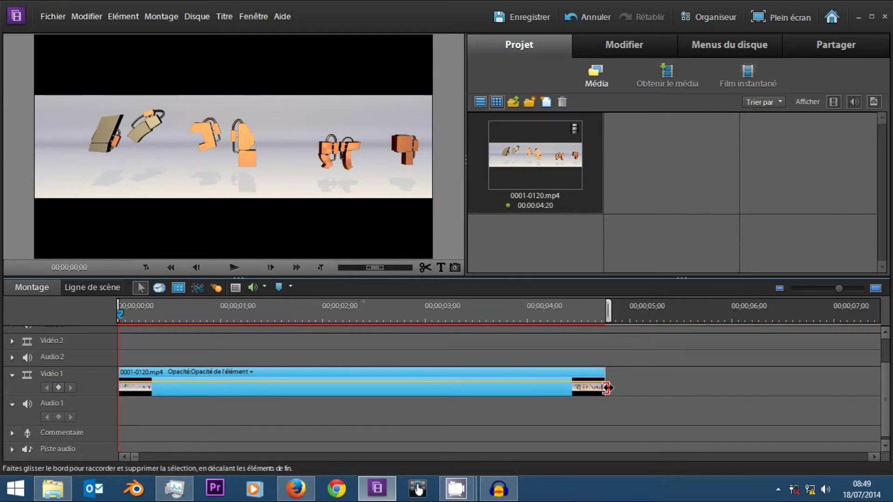
left_click(600, 301)
left_click(606, 300)
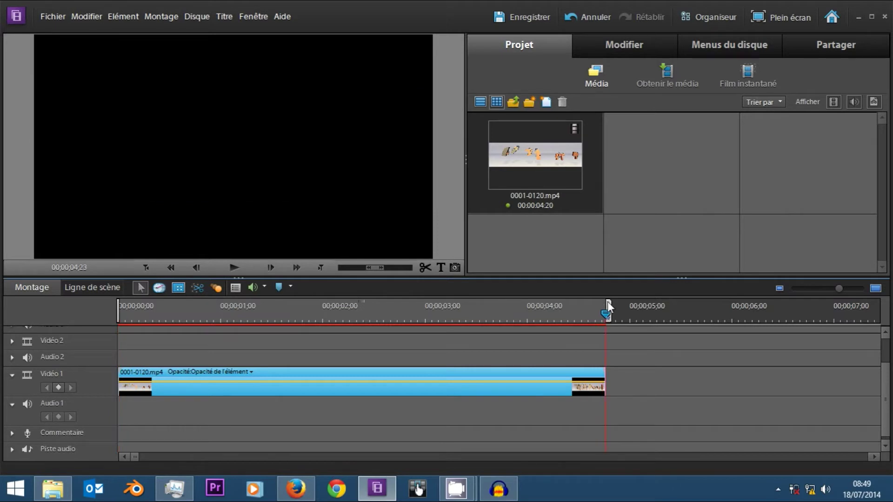
left_click(613, 318)
key("Right")
key("Right")
key("Right")
key("Right")
key("Right")
key("Right")
key("Left")
key("Left")
key("Left")
key("Left")
key("Left")
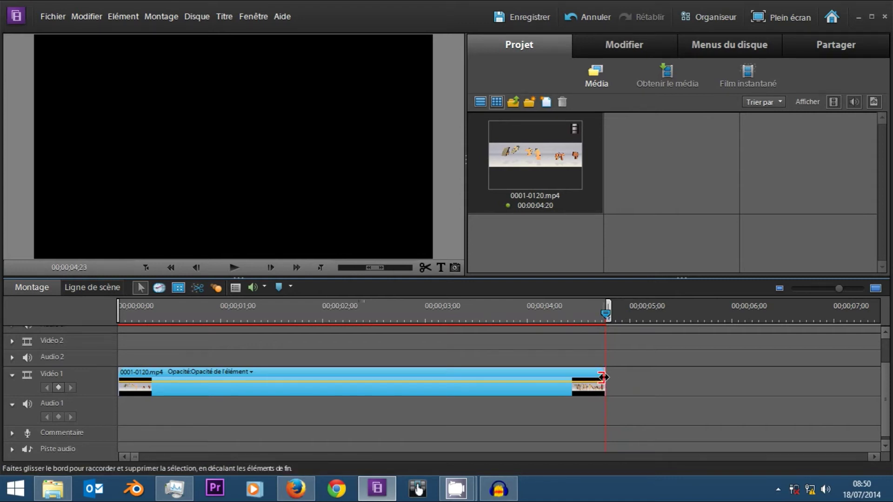
left_click_drag(603, 376, 328, 379)
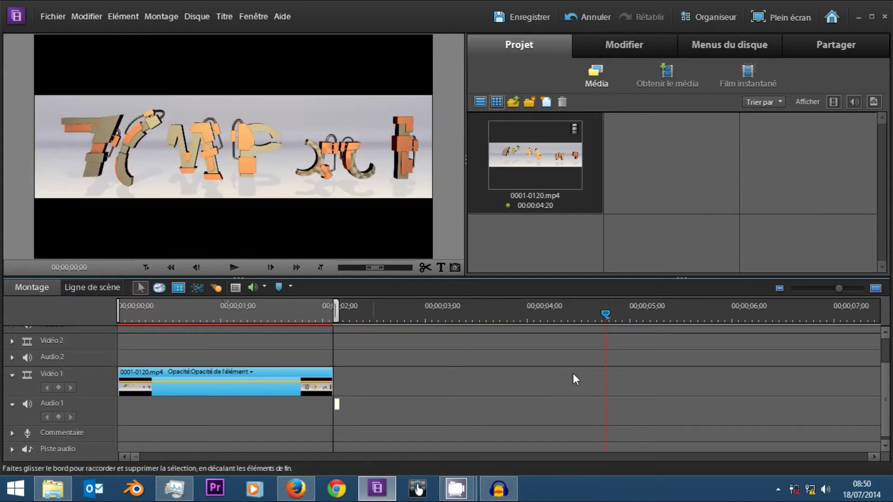
left_click_drag(333, 379, 604, 379)
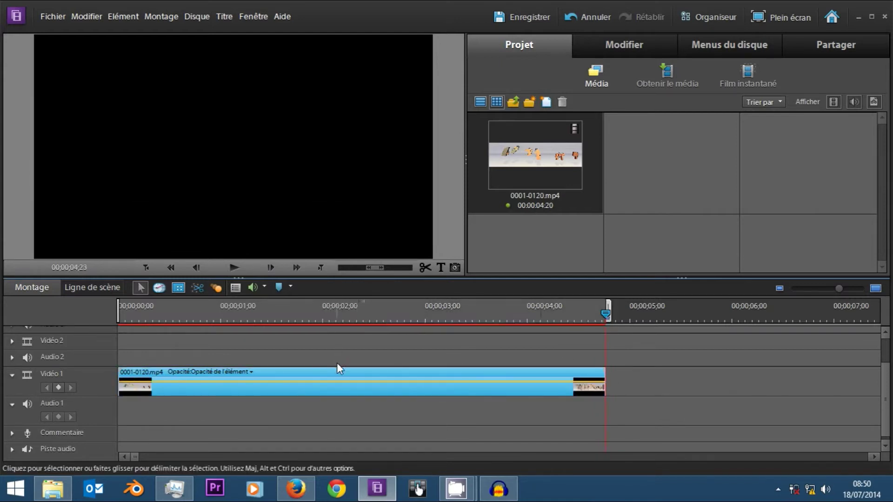
Time-stretch 0001-0120.mp4 to 76.88% speed, preview it, then undo the stretch.
left_click(209, 372)
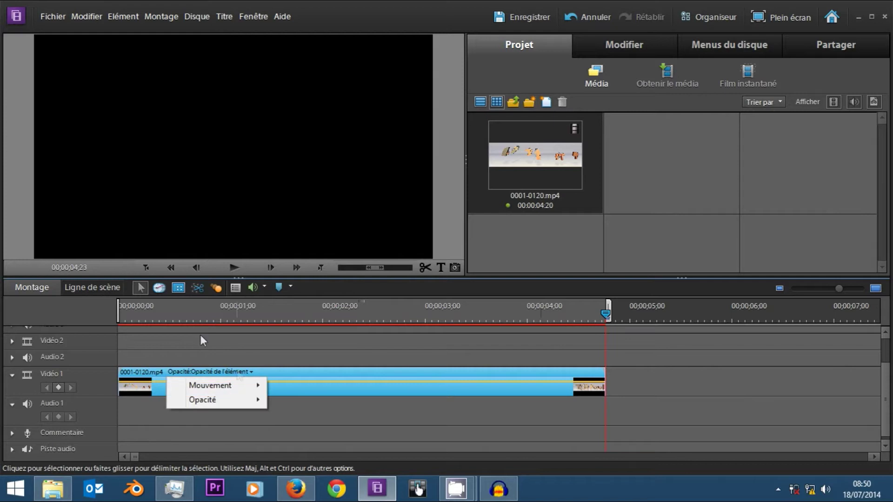
left_click(335, 363)
left_click(159, 287)
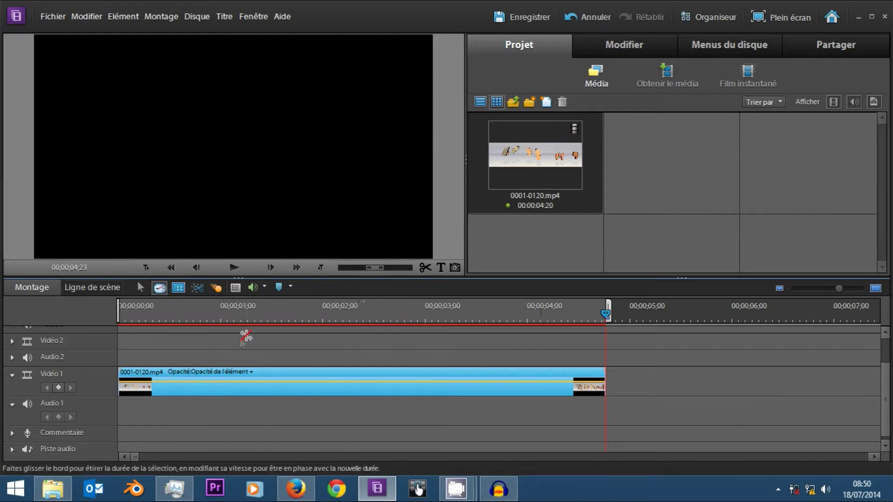
right_click(329, 386)
key("Escape")
mouse_move(604, 385)
left_mouse_down()
mouse_move(406, 385)
mouse_move(751, 382)
left_mouse_up()
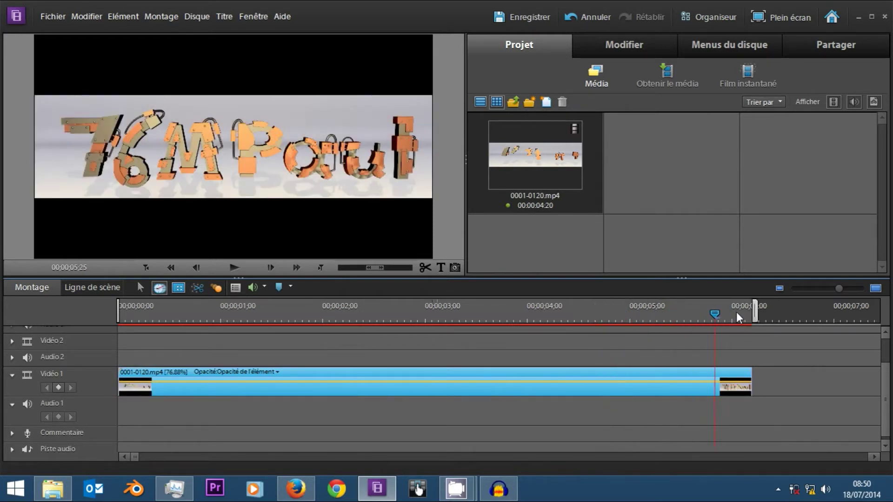
left_click_drag(738, 317, 141, 303)
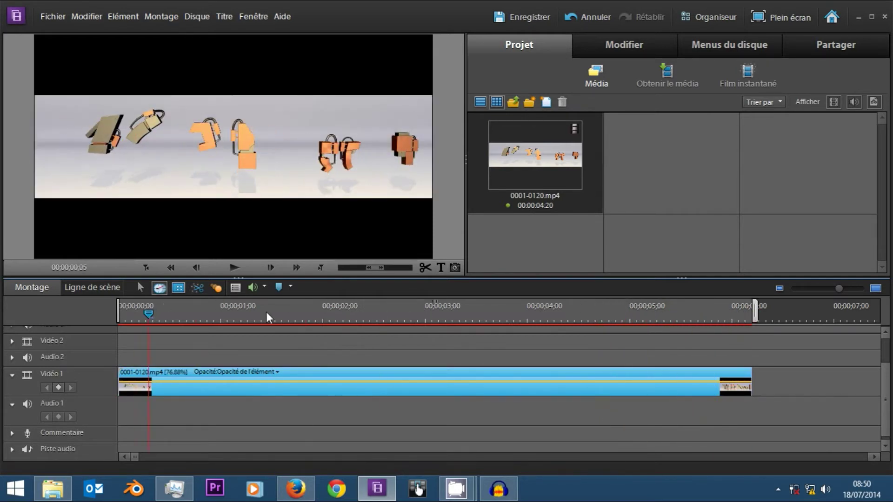
left_click(626, 316)
left_click(629, 317)
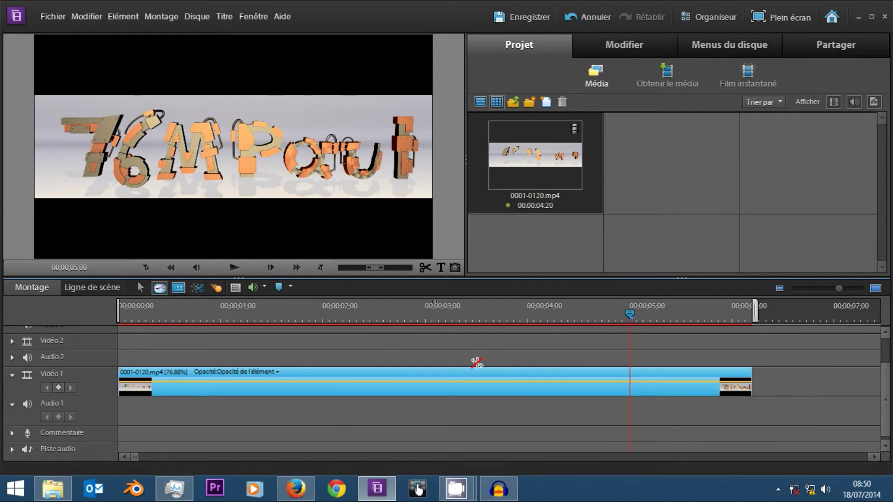
key("ctrl+z")
right_click(486, 379)
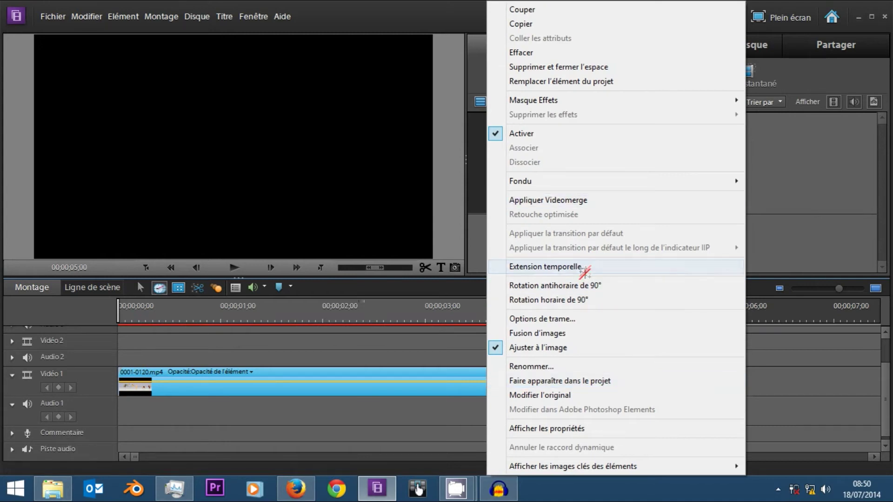
left_click(558, 267)
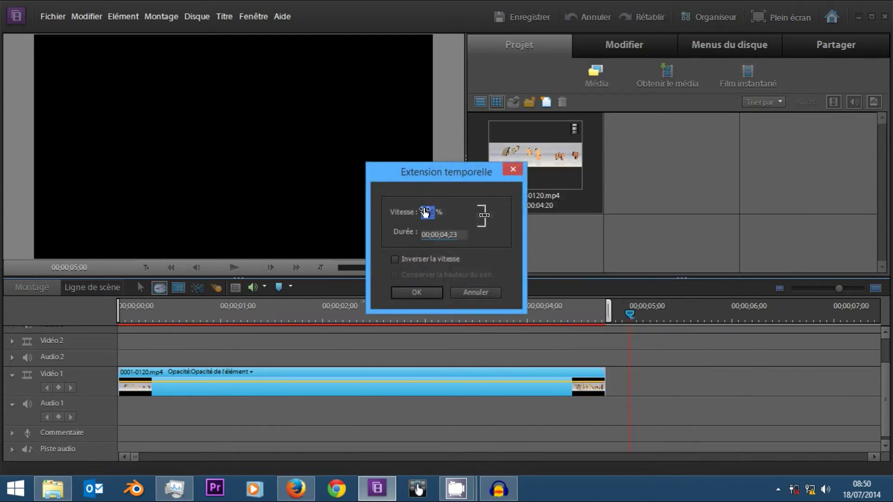
type("150")
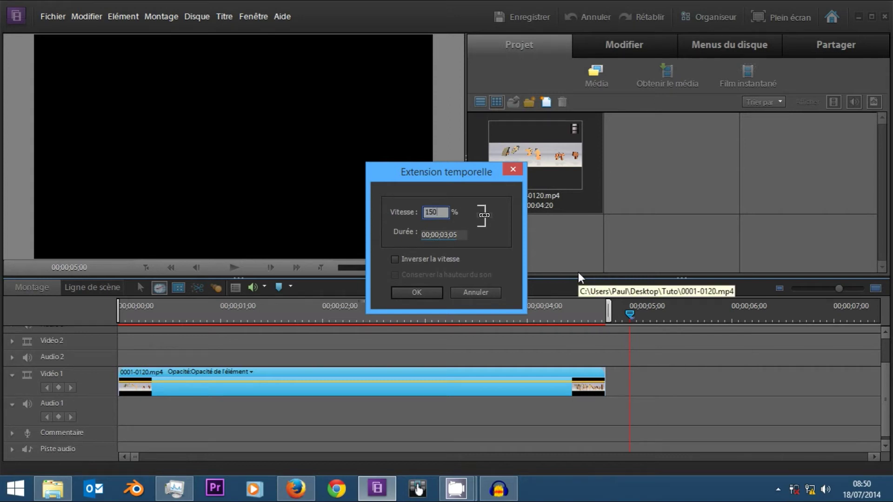
key("Return")
key("ctrl+z")
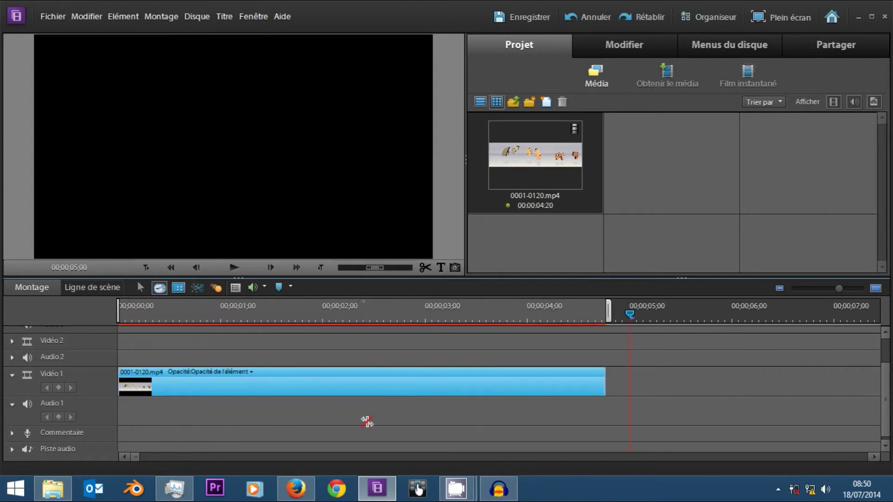
right_click(386, 392)
left_click(415, 267)
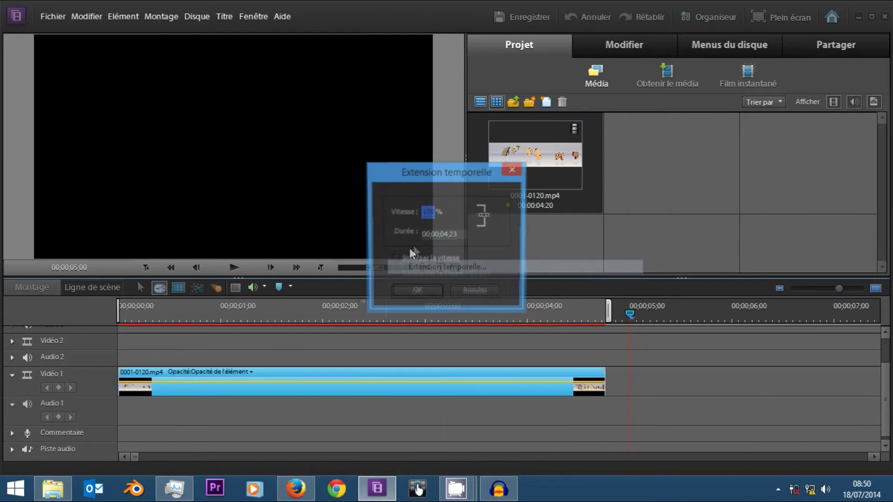
left_click(441, 235)
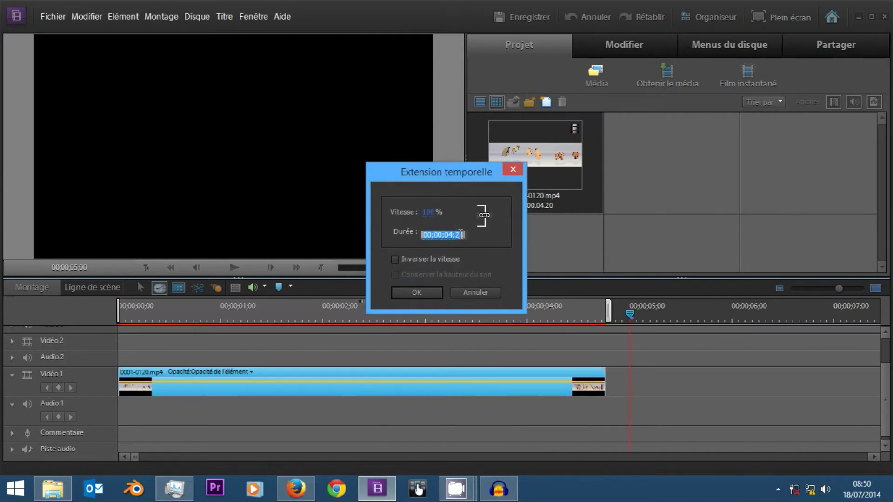
left_click(467, 294)
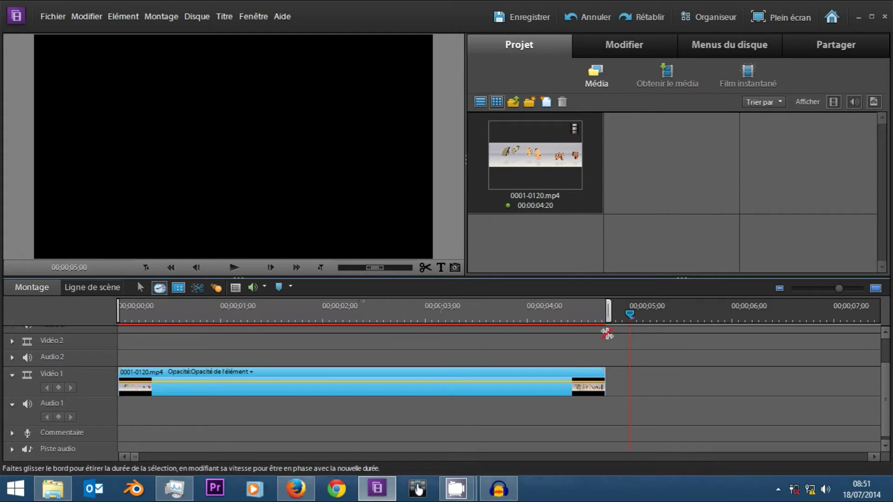
With the Selection tool, move the title clip to Vidéo 3 and back onto Vidéo 1.
key("v")
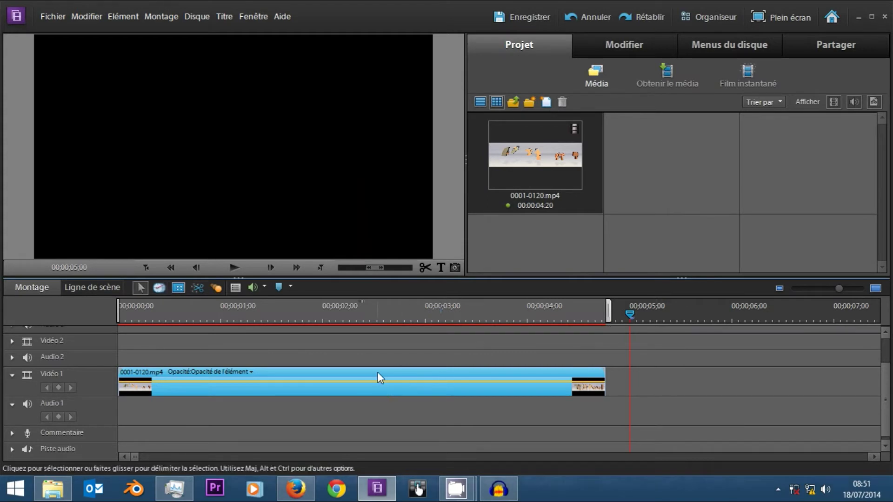
mouse_move(376, 372)
left_mouse_down()
mouse_move(334, 343)
mouse_move(319, 393)
left_mouse_up()
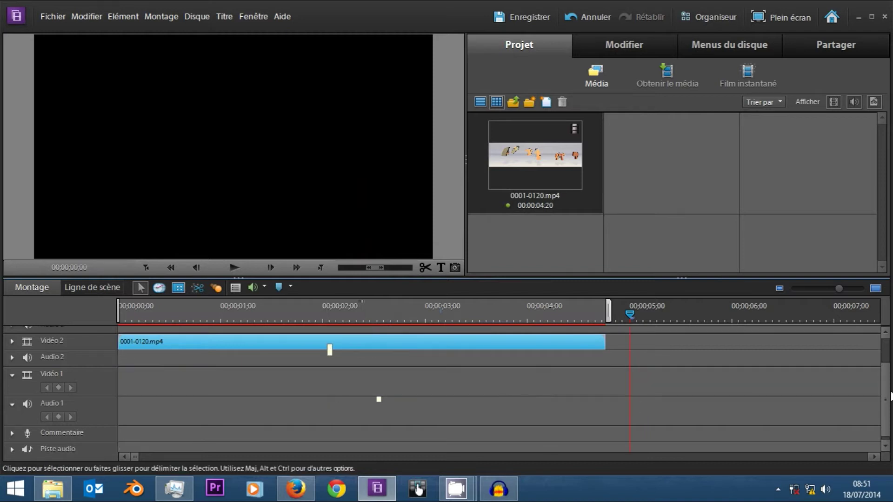
scroll(887, 367, "up", 2)
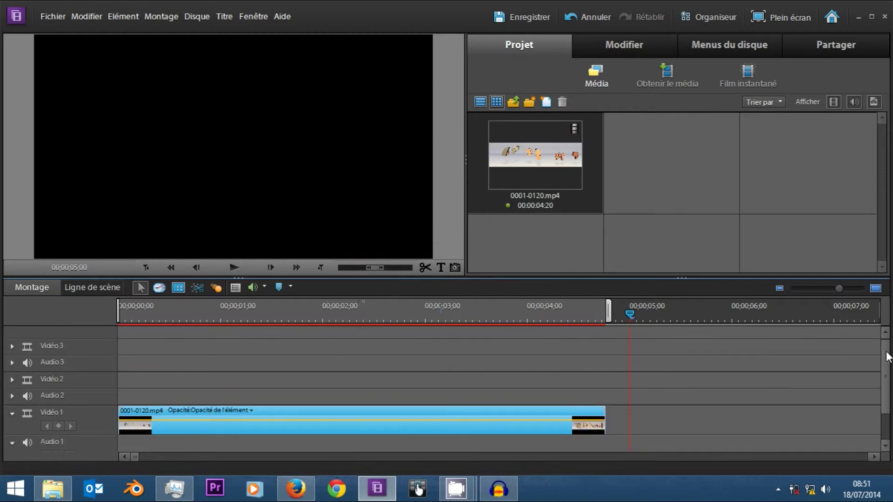
left_click_drag(263, 415, 482, 376)
left_click_drag(353, 351, 297, 343)
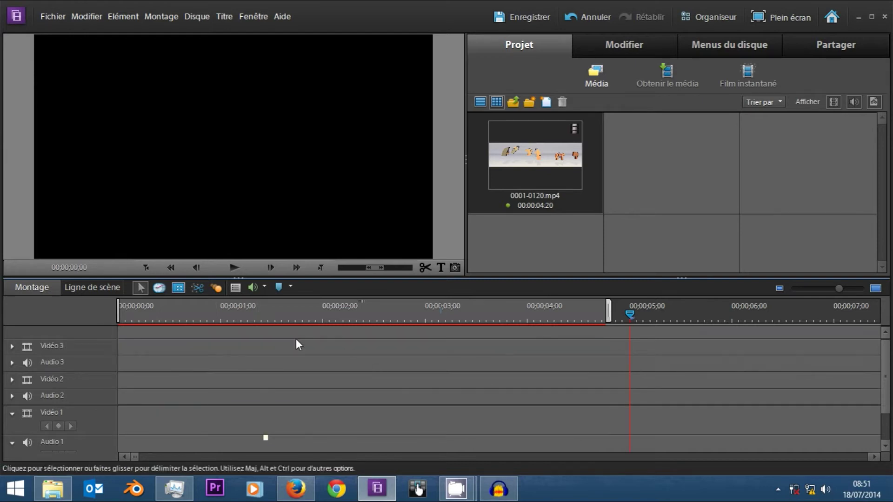
left_click_drag(313, 314, 245, 314)
left_click_drag(304, 342, 255, 438)
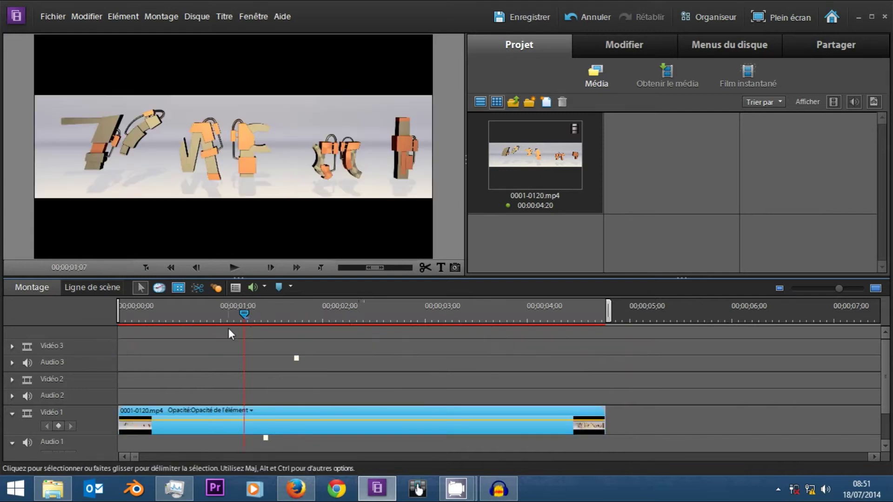
left_click(145, 311)
Play and scrub the title animation, then render the timeline preview.
left_click(487, 332)
left_click(651, 337)
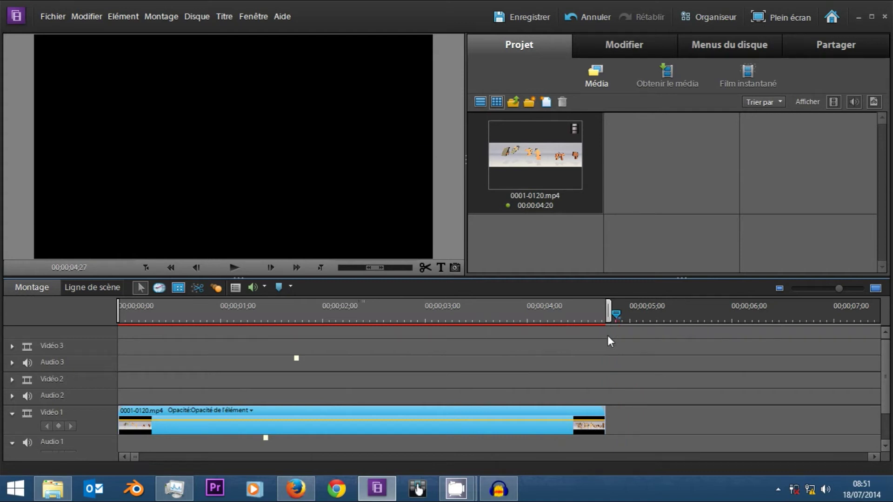
key("Home")
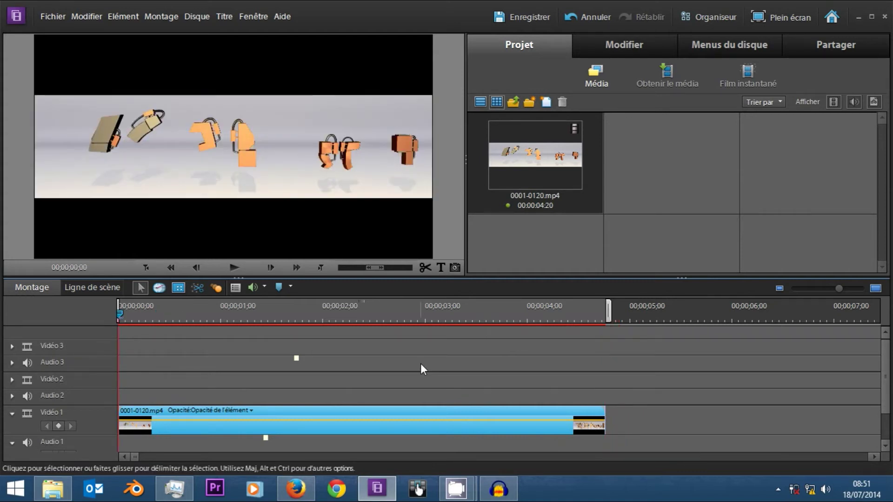
left_click(234, 267)
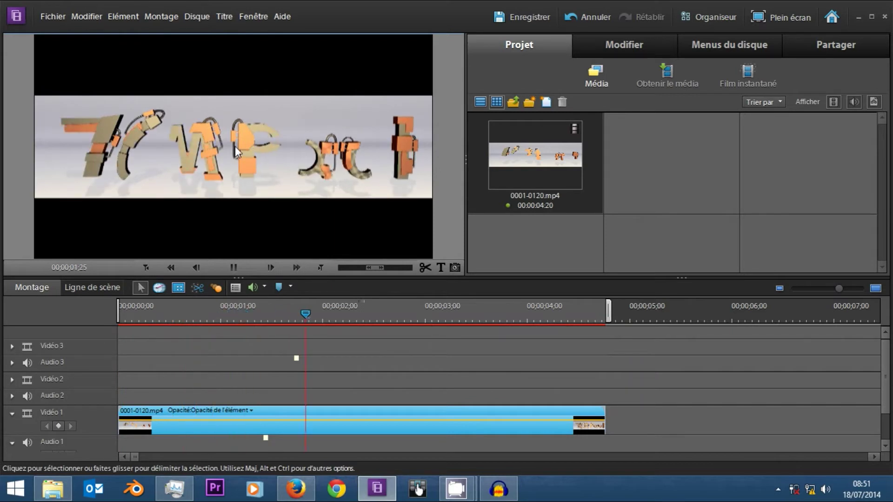
left_click(238, 267)
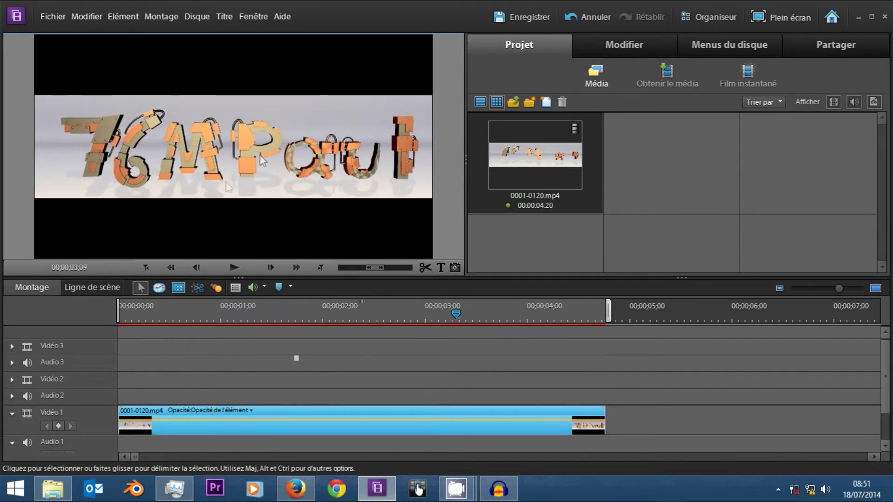
mouse_move(214, 307)
left_mouse_down()
mouse_move(153, 305)
mouse_move(194, 317)
mouse_move(367, 311)
left_mouse_up()
left_click_drag(432, 308, 119, 308)
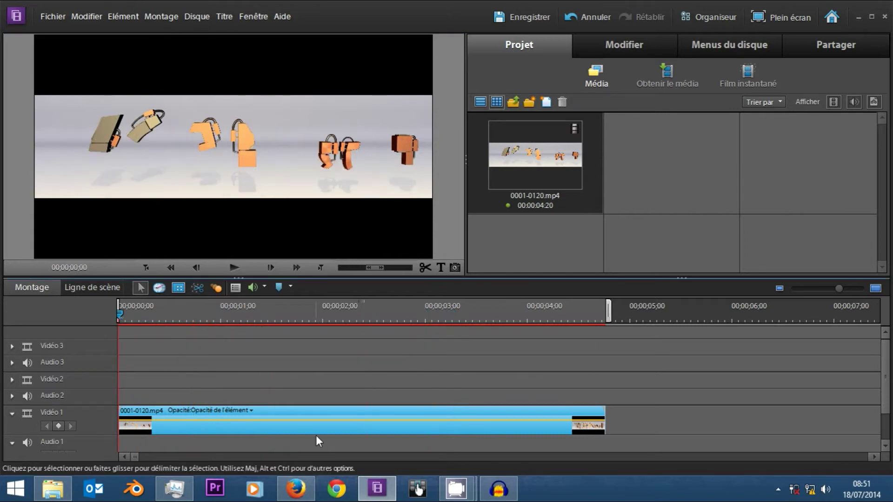
key("Return")
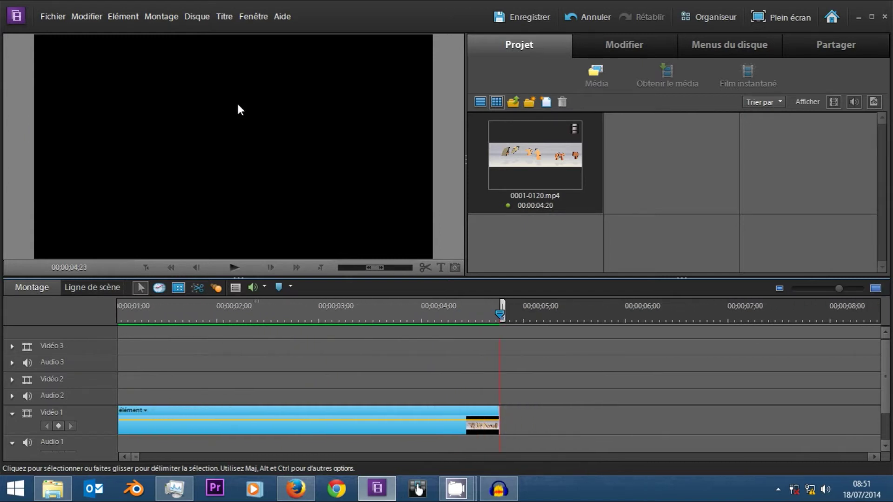
Save the project and move the playhead near the title clip's end.
key("ctrl+s")
key("space")
key("space")
left_click(249, 304)
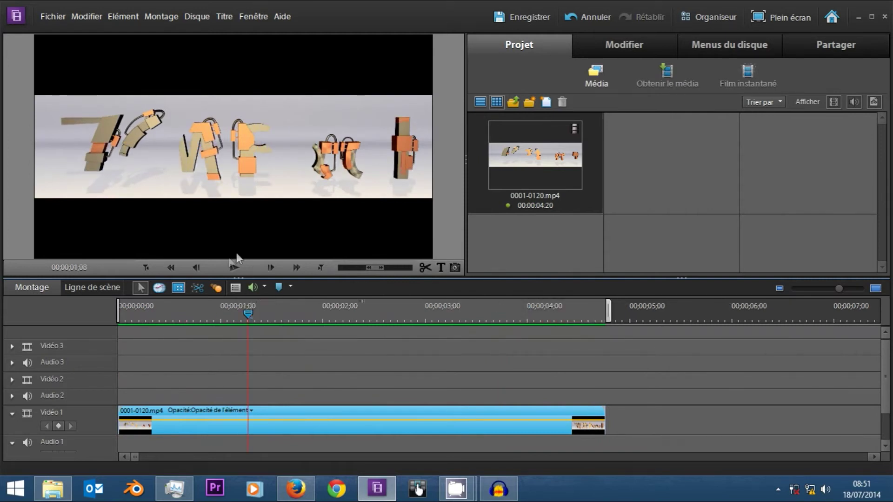
left_click_drag(252, 311, 603, 328)
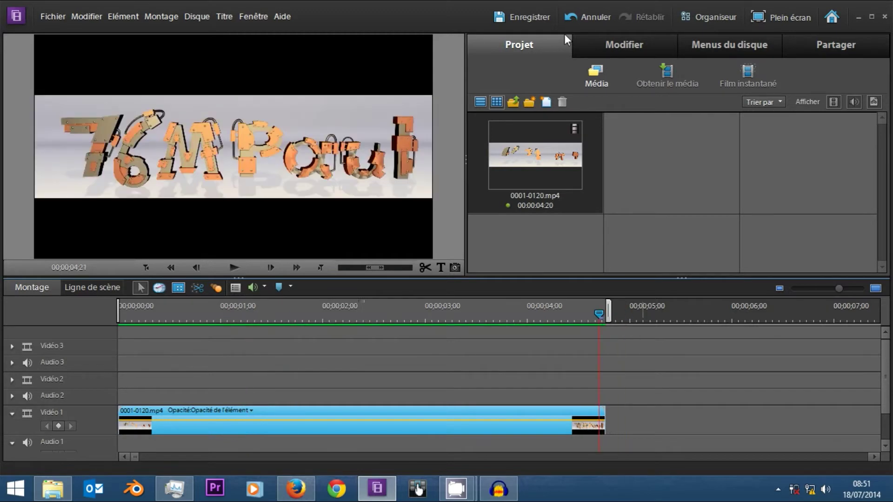
From Corps du projet, snap test 40001-0250.avi onto Vidéo 1 right after 0001-0120.mp4.
left_click(514, 102)
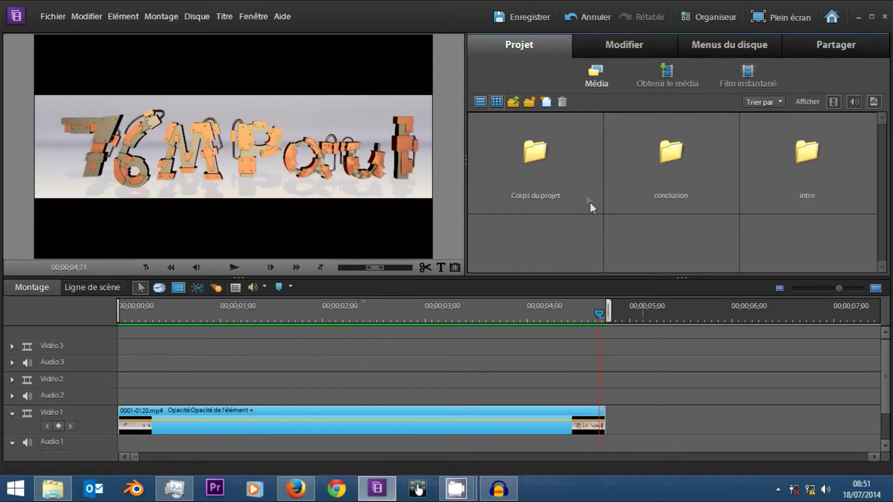
double_click(559, 177)
mouse_move(557, 167)
left_mouse_down()
mouse_move(675, 427)
mouse_move(554, 170)
mouse_move(675, 313)
mouse_move(619, 430)
left_mouse_up()
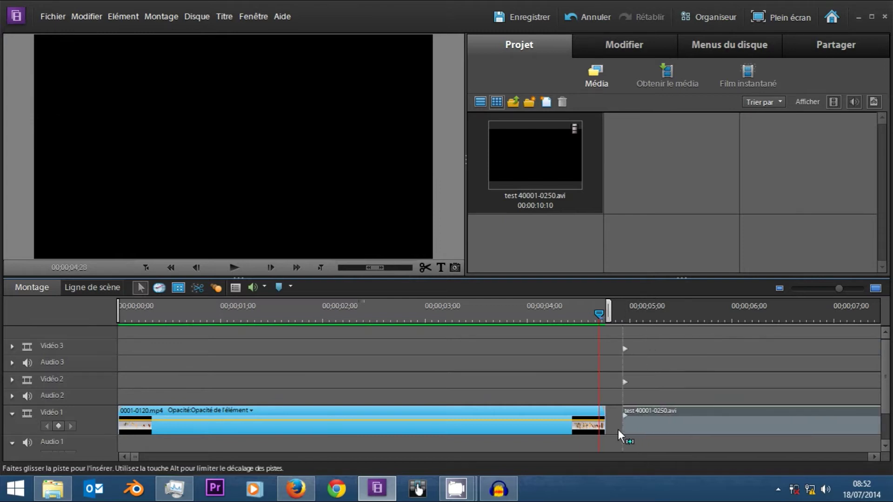
mouse_move(619, 430)
left_mouse_down()
mouse_move(631, 432)
mouse_move(621, 431)
left_mouse_up()
left_click_drag(620, 431, 612, 430)
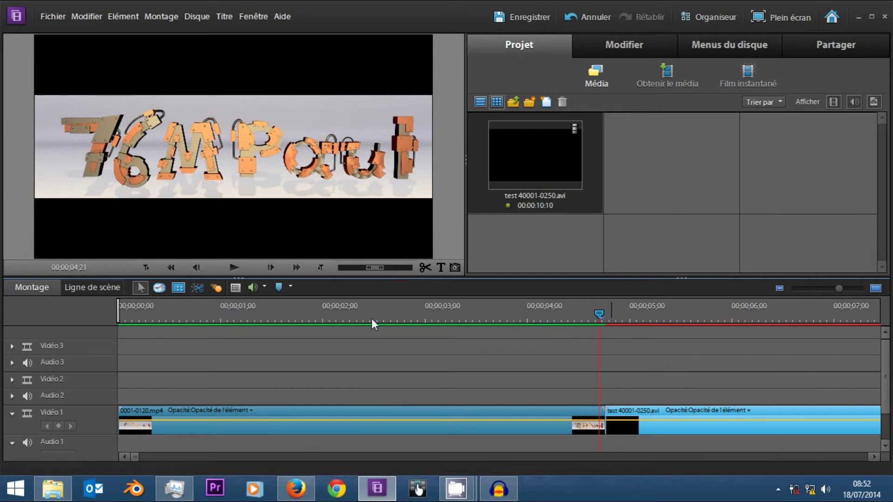
left_click_drag(245, 306, 817, 328)
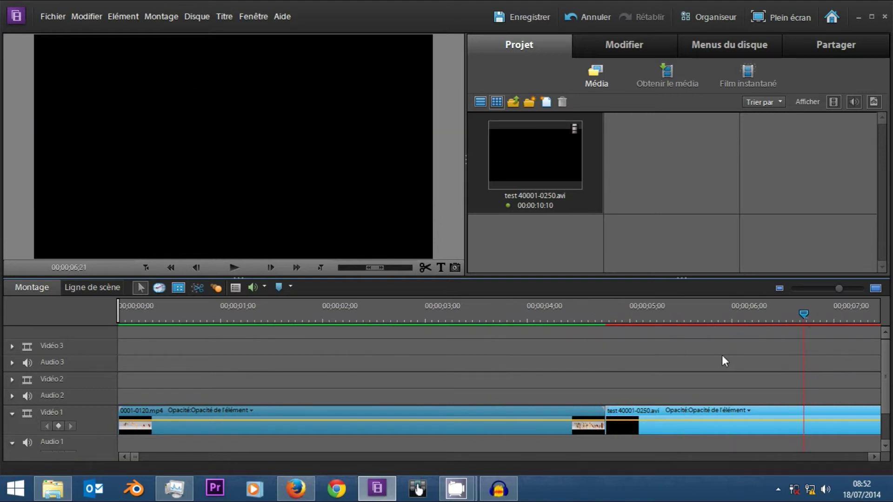
key("alt")
left_click_drag(130, 458, 136, 459)
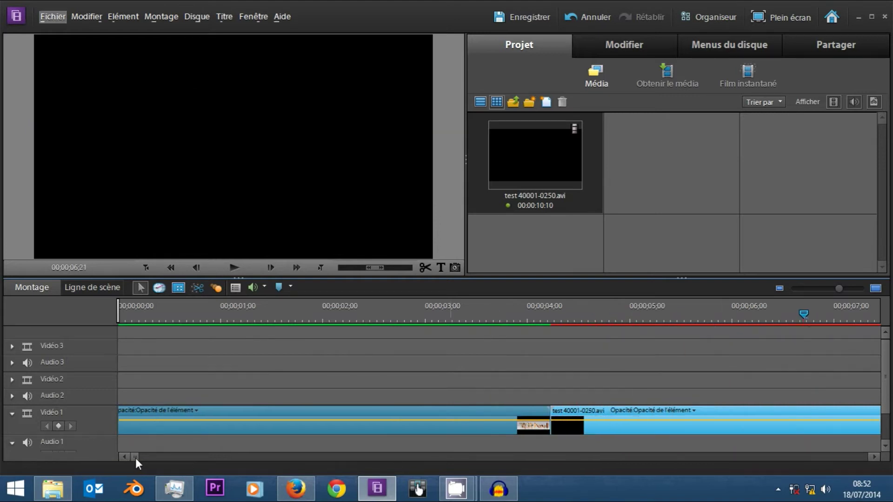
mouse_move(388, 315)
left_mouse_down()
mouse_move(534, 318)
mouse_move(306, 320)
left_mouse_up()
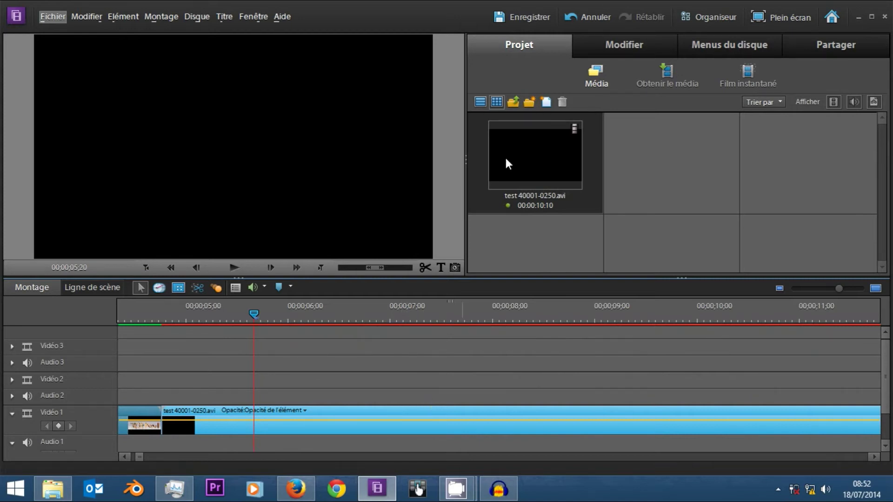
Maximize the Tuto folder window in Explorer and launch FormatFactory from the Start menu.
left_click(52, 488)
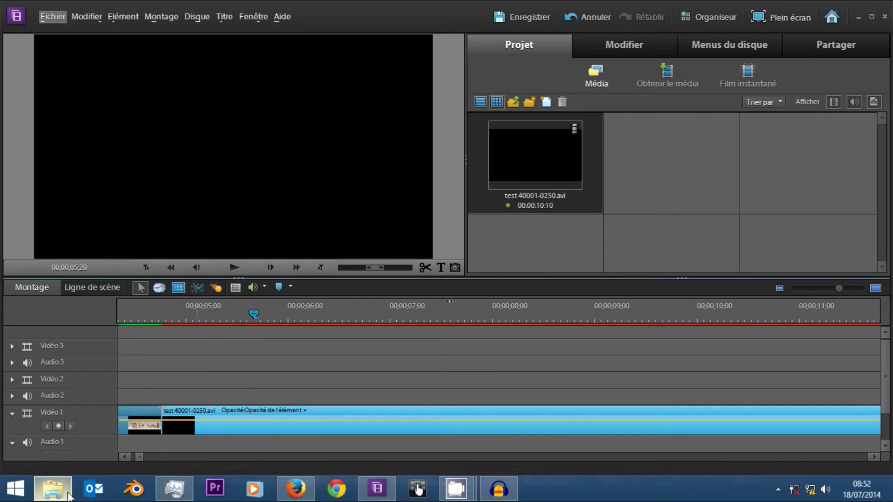
double_click(382, 160)
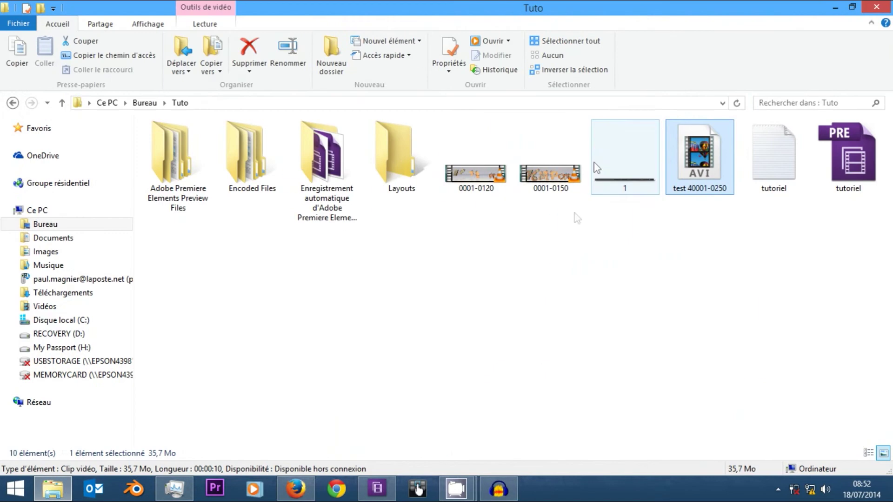
left_click(15, 489)
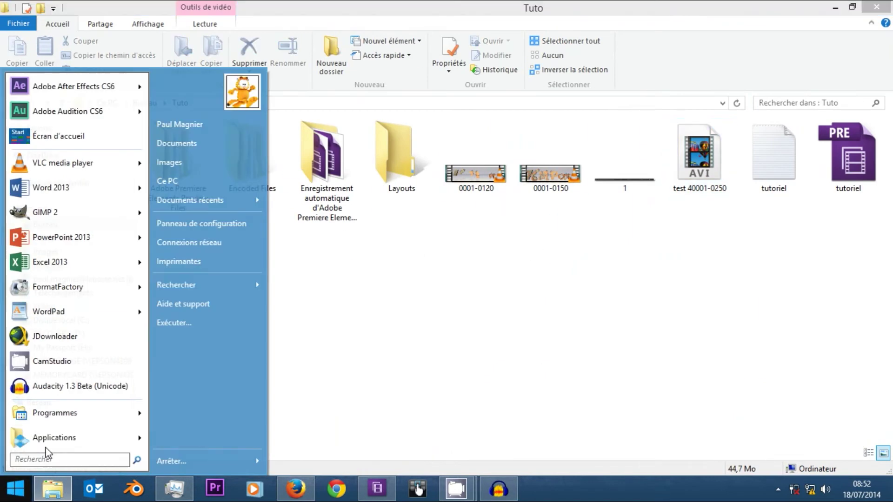
key("Escape")
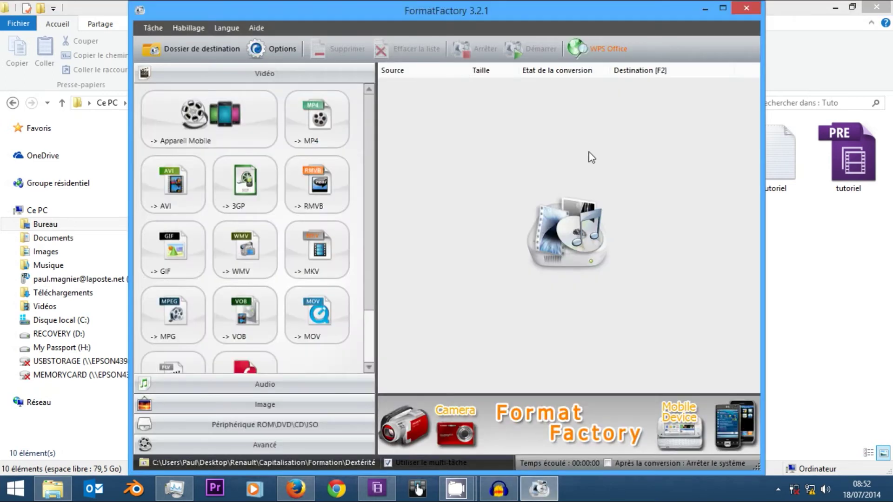
Snap FormatFactory left and start an MP4 conversion of test 40001-0250.avi.
left_click_drag(501, 18, 0, 20)
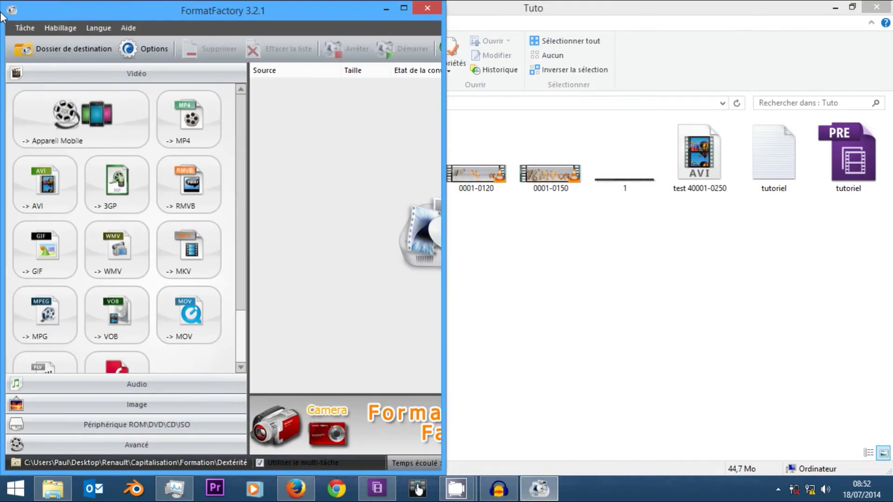
left_click_drag(681, 169, 299, 200)
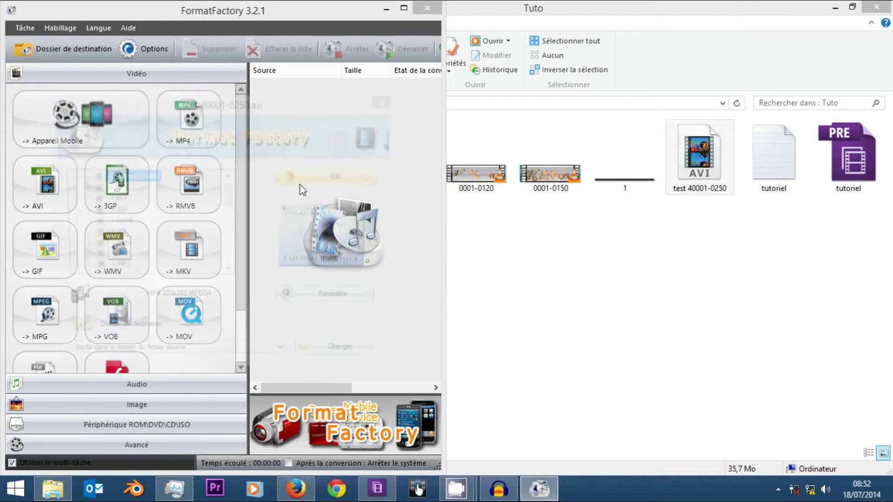
left_click(116, 188)
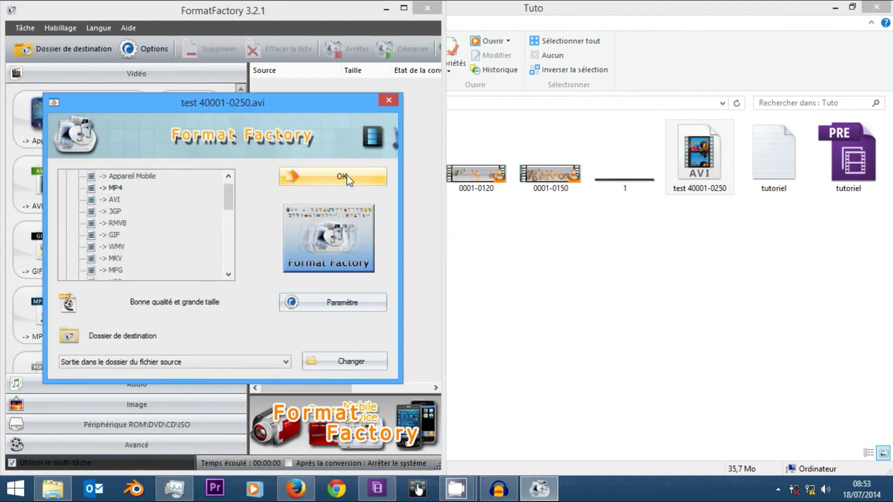
left_click(340, 176)
left_click(391, 44)
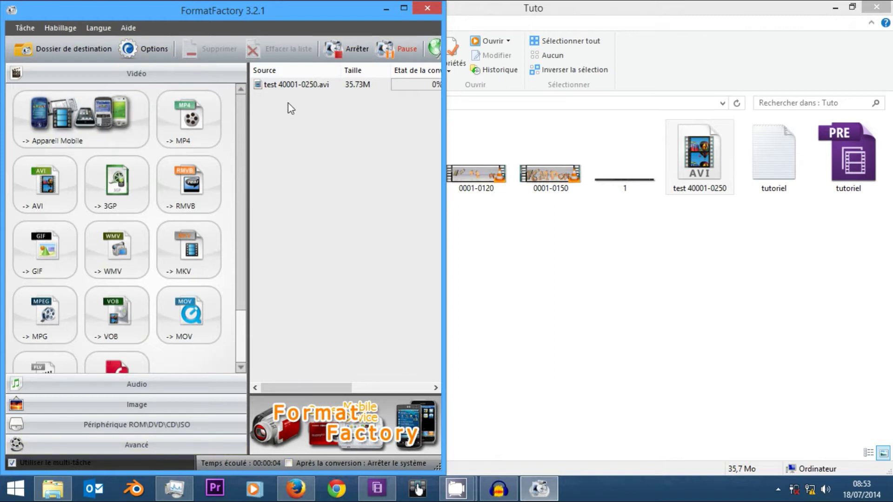
Widen the FormatFactory window and Destination column, then select the failed test 40001-0250.avi task.
left_click_drag(443, 161, 681, 161)
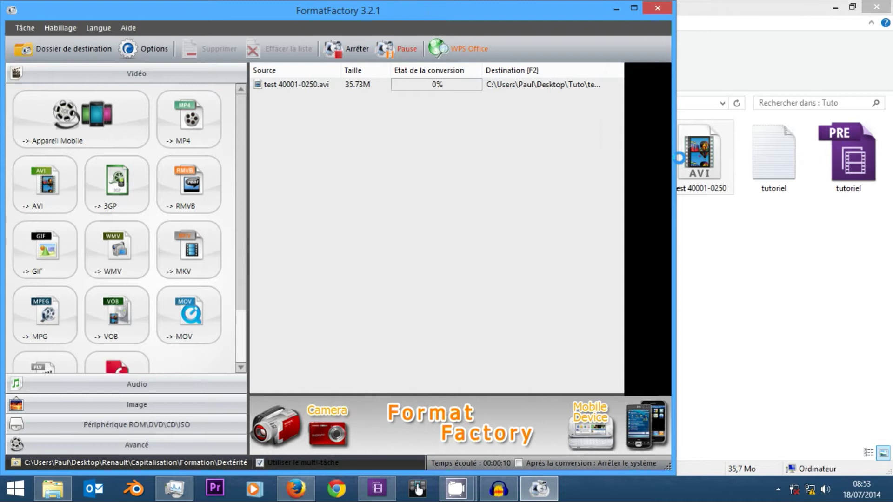
mouse_move(608, 66)
left_mouse_down()
mouse_move(666, 67)
mouse_move(677, 82)
left_mouse_up()
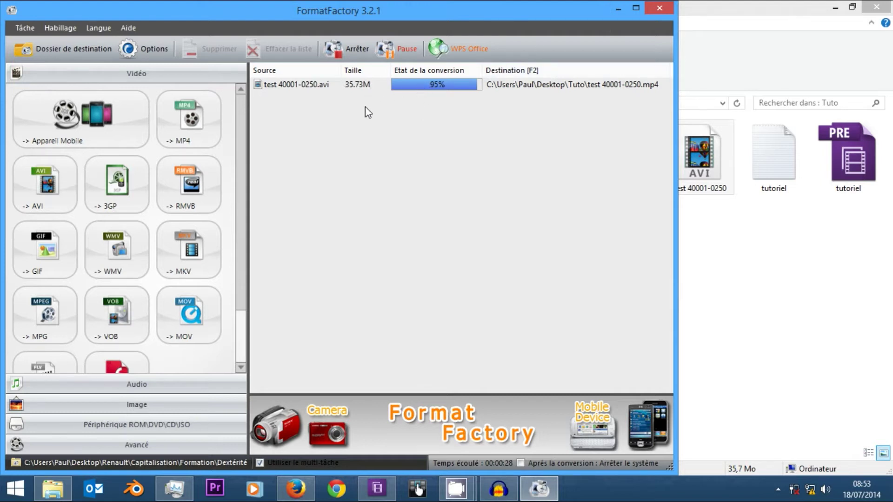
left_click(409, 86)
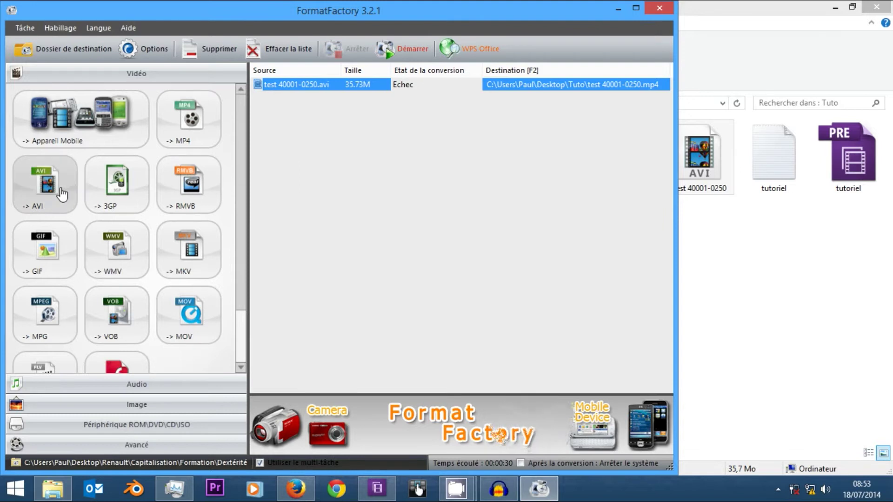
Convert test 40001-0250.avi to AVI, skipping the earlier failed MP4 task.
double_click(774, 153)
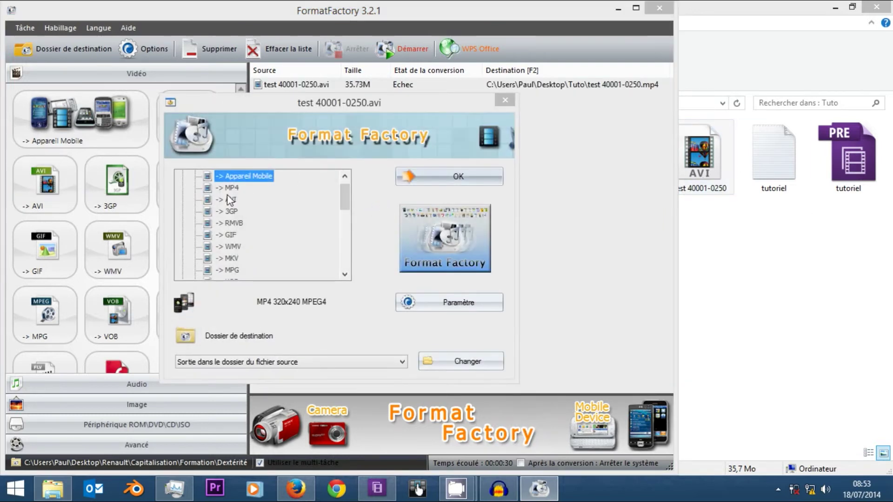
left_click(228, 199)
left_click(431, 177)
left_click(410, 49)
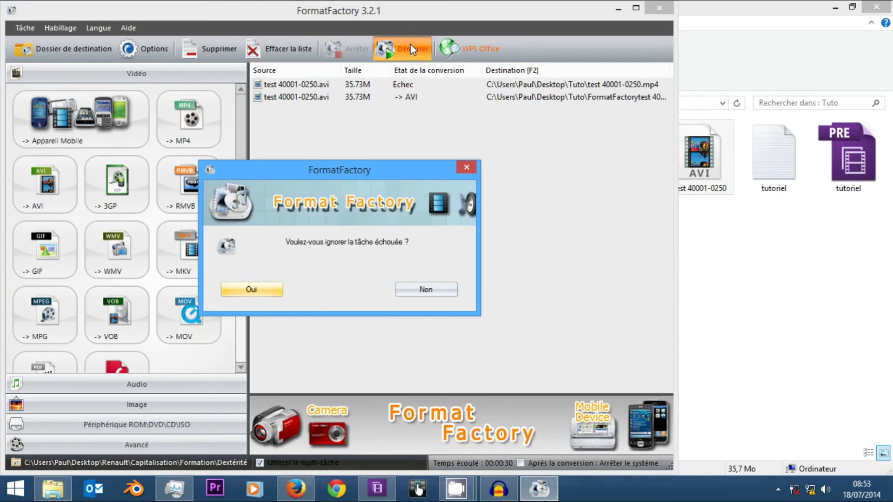
left_click(250, 288)
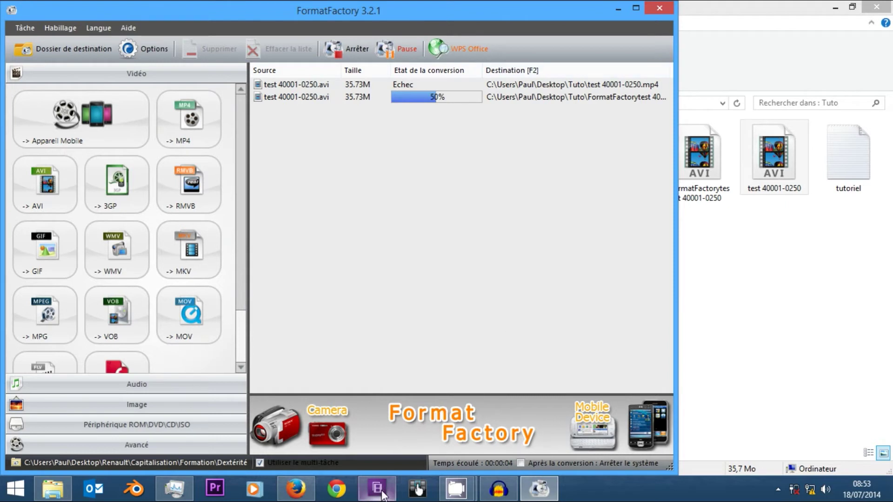
Close Task Manager and minimize FormatFactory to reveal the Tuto folder.
mouse_move(383, 495)
left_click(174, 488)
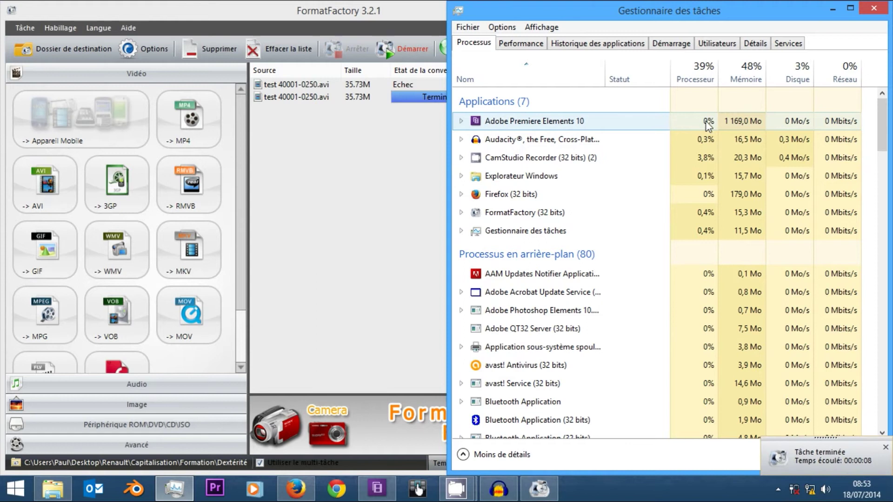
left_click(829, 8)
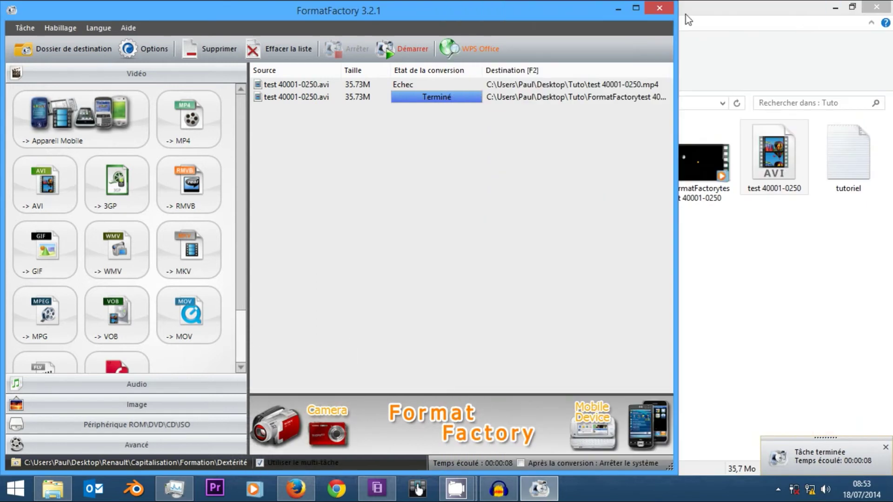
left_click(618, 9)
Drag FormatFactorytest 40001-0250 from the Tuto folder into Premiere Elements' project media.
left_click(653, 232)
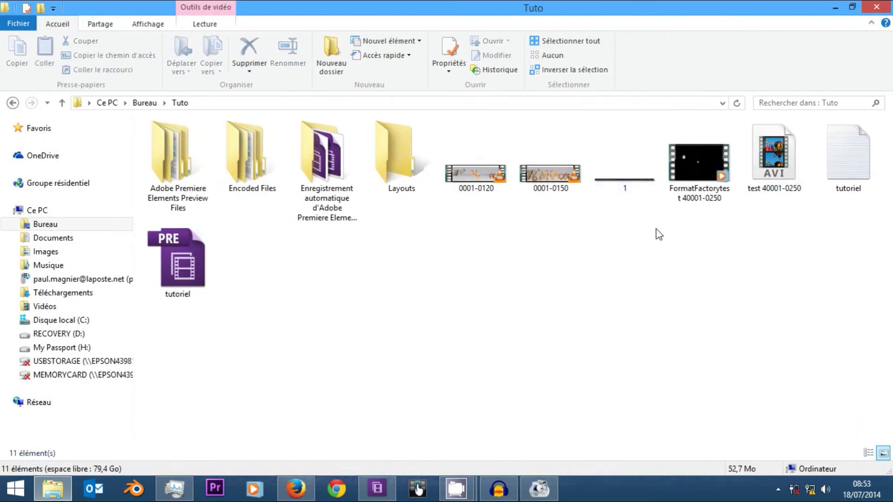
left_click_drag(698, 175, 521, 357)
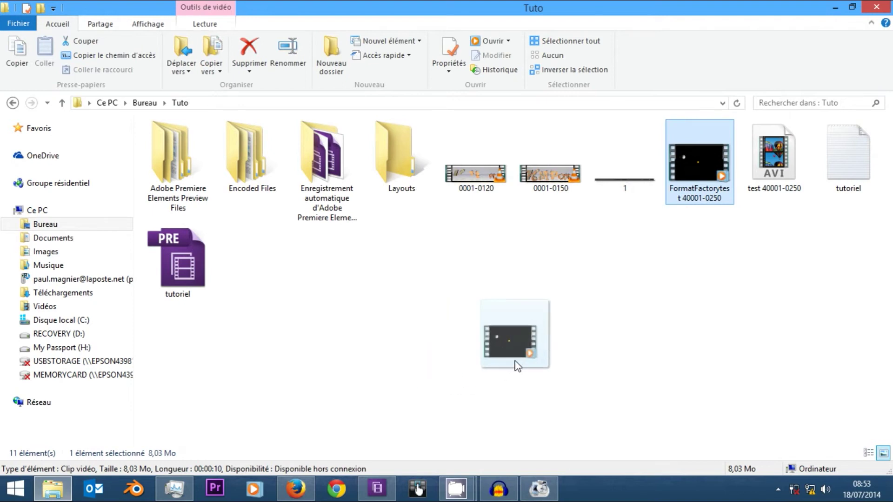
left_click_drag(521, 357, 644, 168)
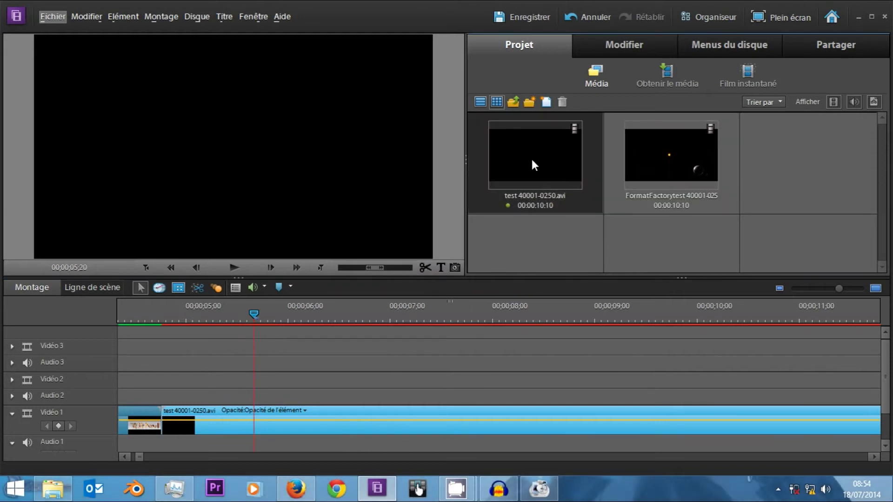
Delete test 40001-0250.avi and place FormatFactorytest 40001-0250 on Vidéo 1 after 0001-0120.mp4.
key("Delete")
left_click(506, 264)
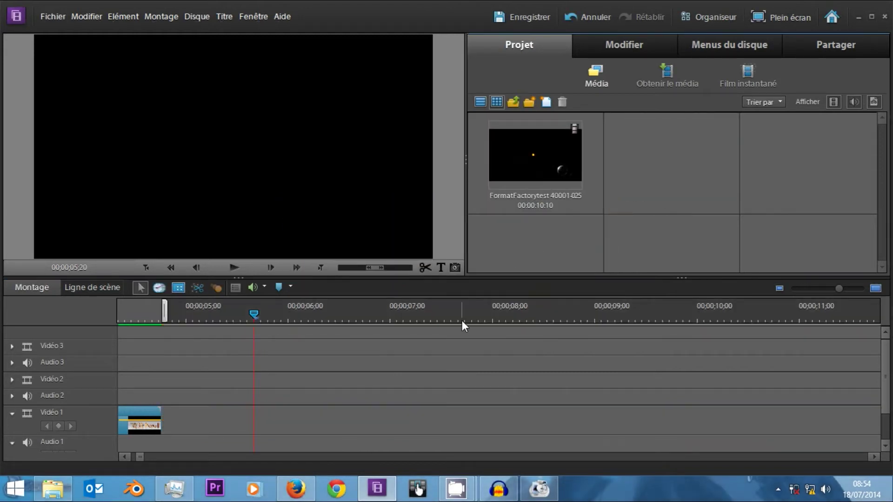
left_click_drag(557, 163, 167, 420)
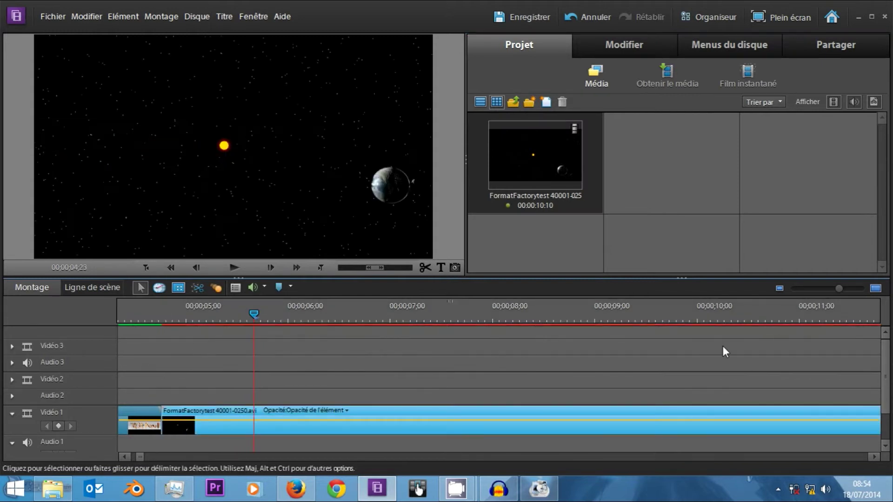
Zoom the timeline out and end the work area near the clips' end.
left_click(816, 288)
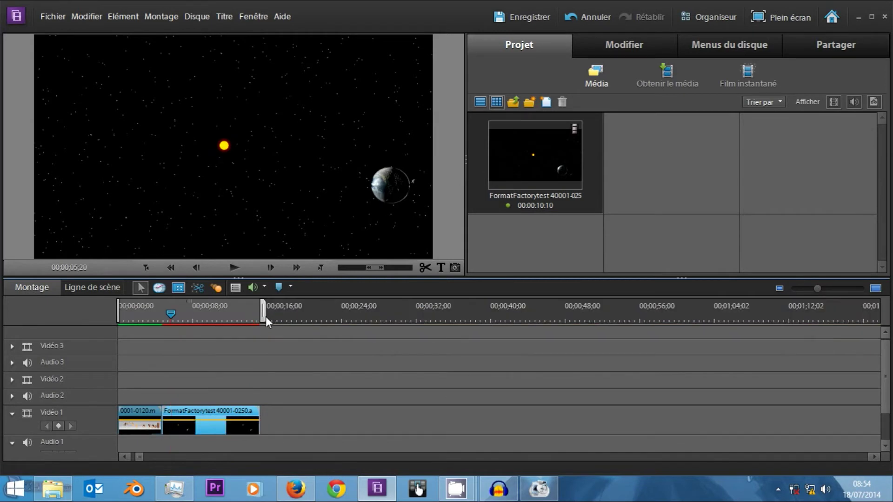
left_click_drag(266, 316, 165, 309)
left_click(224, 315)
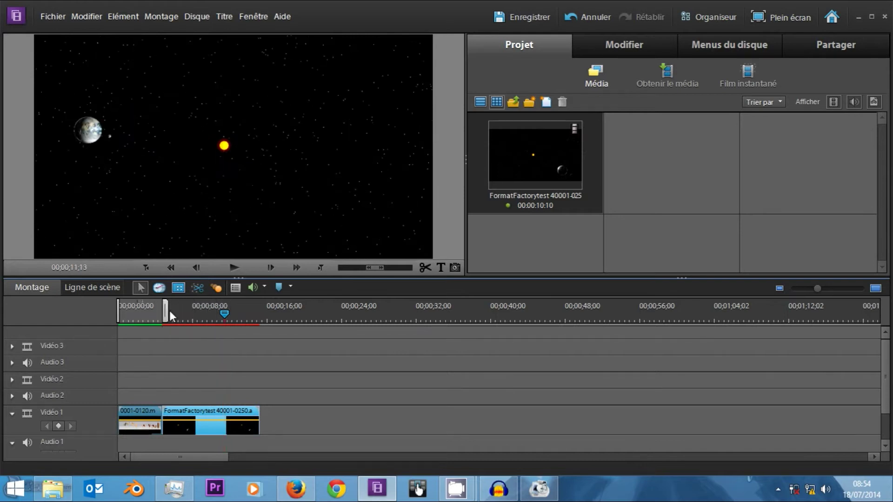
mouse_move(169, 309)
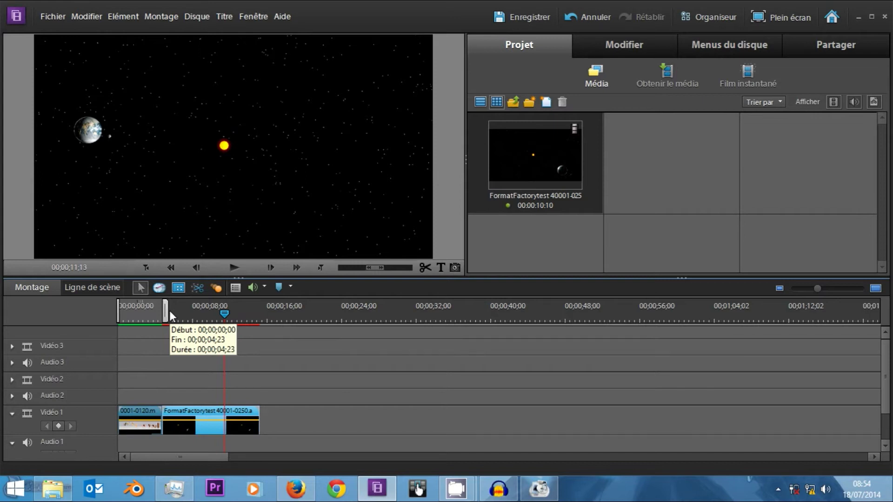
mouse_move(165, 304)
left_mouse_down()
mouse_move(188, 299)
mouse_move(261, 316)
mouse_move(200, 313)
mouse_move(263, 309)
mouse_move(171, 310)
left_mouse_up()
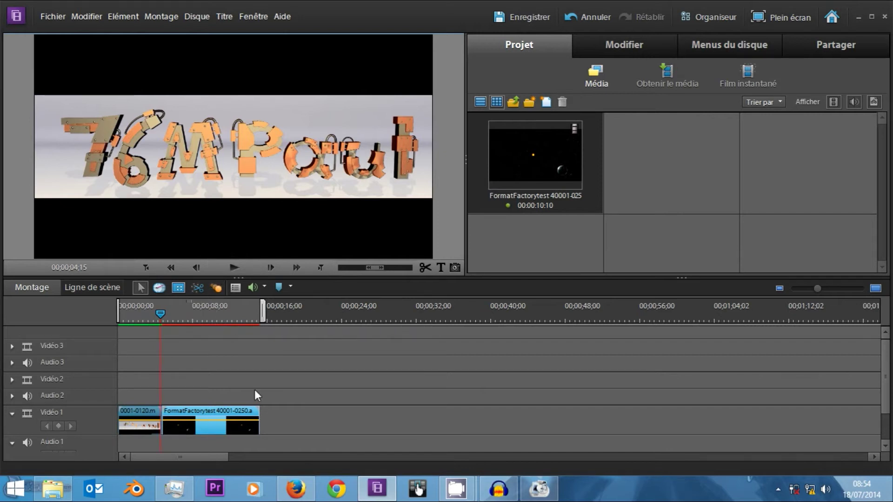
Play the timeline from near the start and stop at about 10 seconds.
left_click(173, 316)
left_click(235, 267)
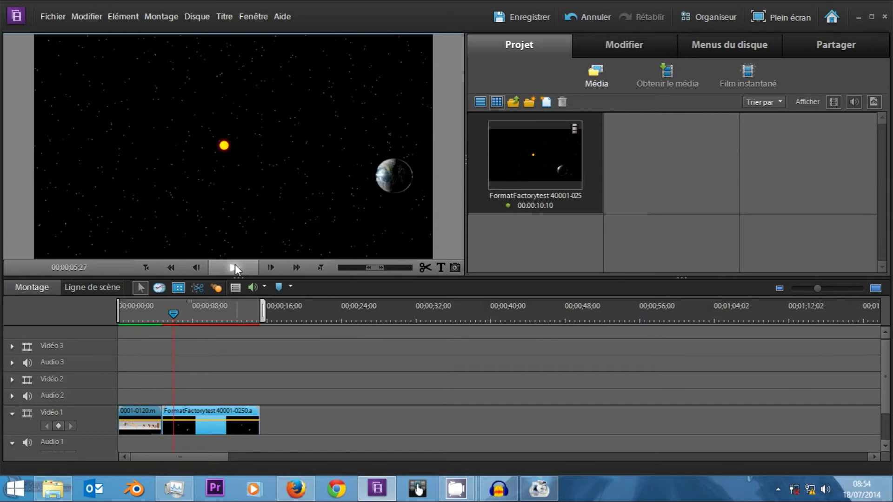
left_click(133, 314)
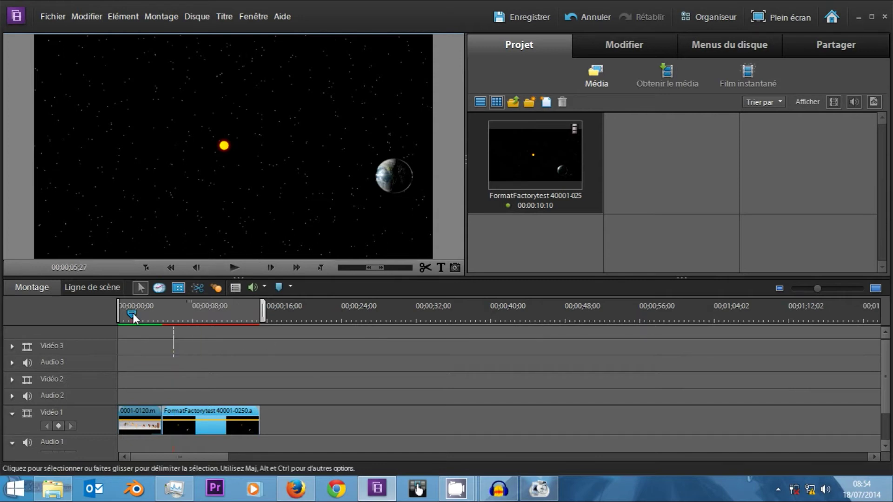
left_click(230, 267)
left_click(230, 266)
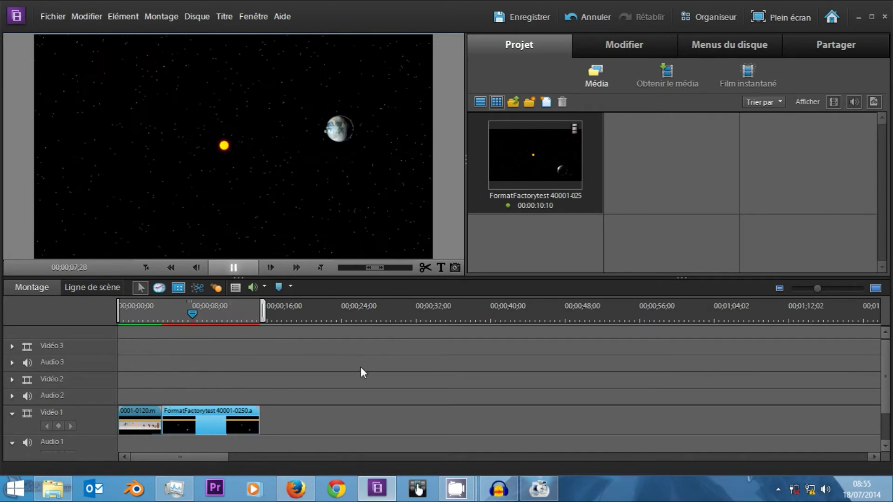
left_click(233, 267)
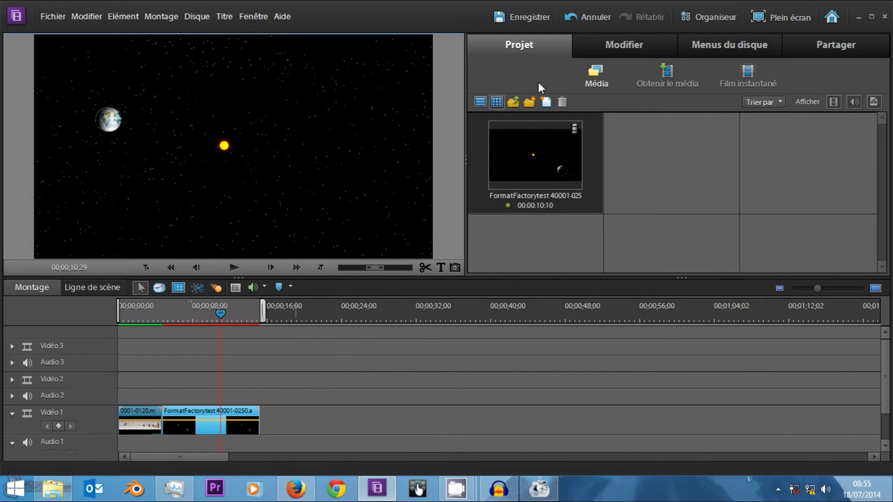
Open the conclusion media folder and add 0001-0150.mp4 to the end of Vidéo 1.
left_click(515, 105)
double_click(535, 149)
left_click(513, 102)
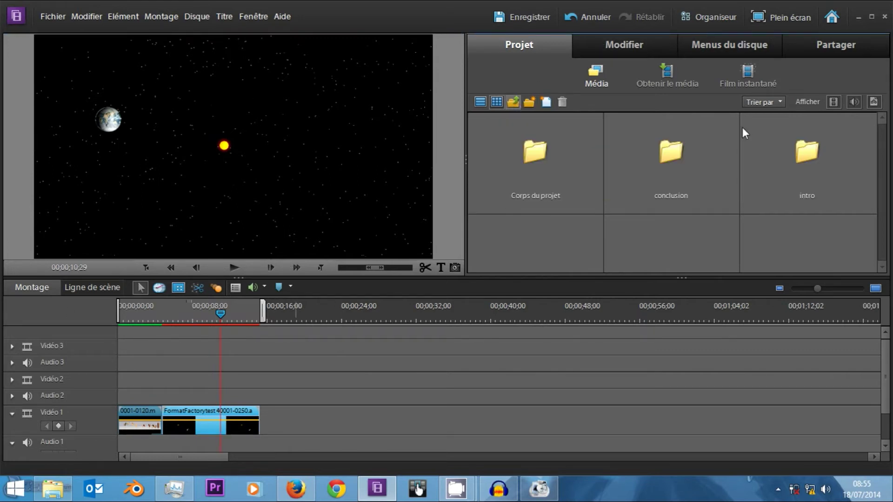
left_click(677, 151)
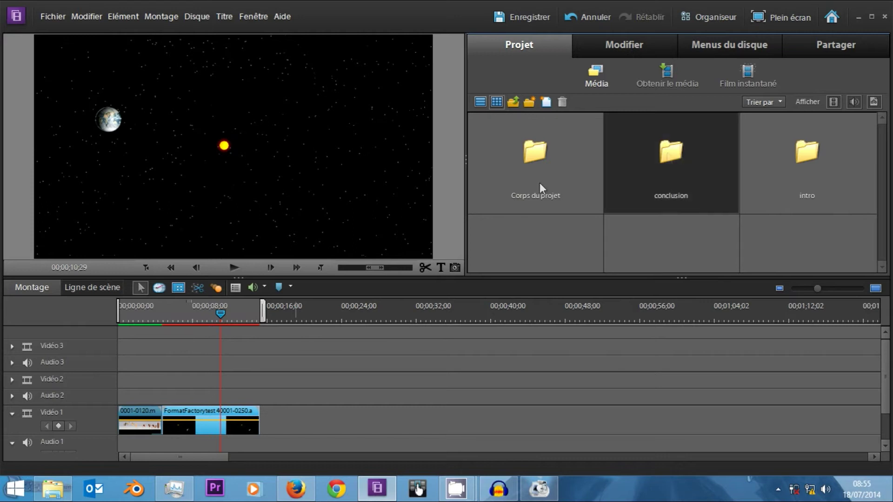
double_click(658, 159)
left_click_drag(493, 183, 267, 423)
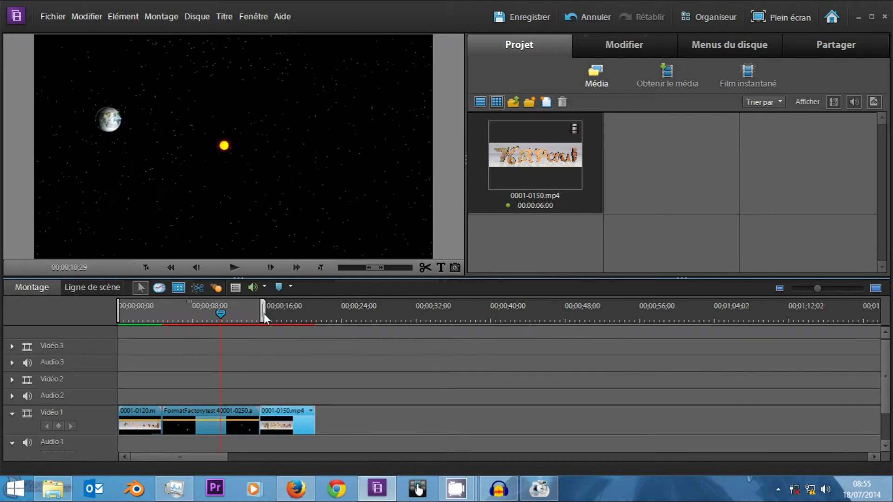
Extend the work area over 0001-0150.mp4 and scrub the playhead back to about 13 seconds.
left_click_drag(264, 313, 318, 311)
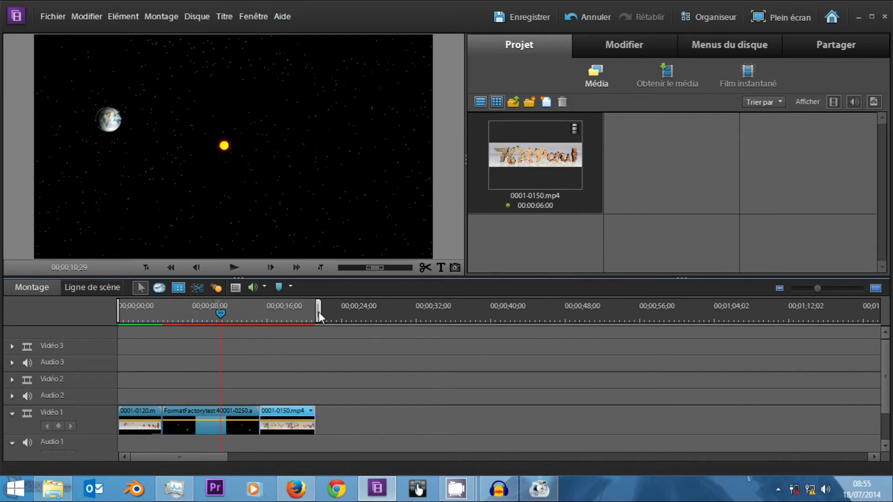
left_click_drag(221, 314, 318, 321)
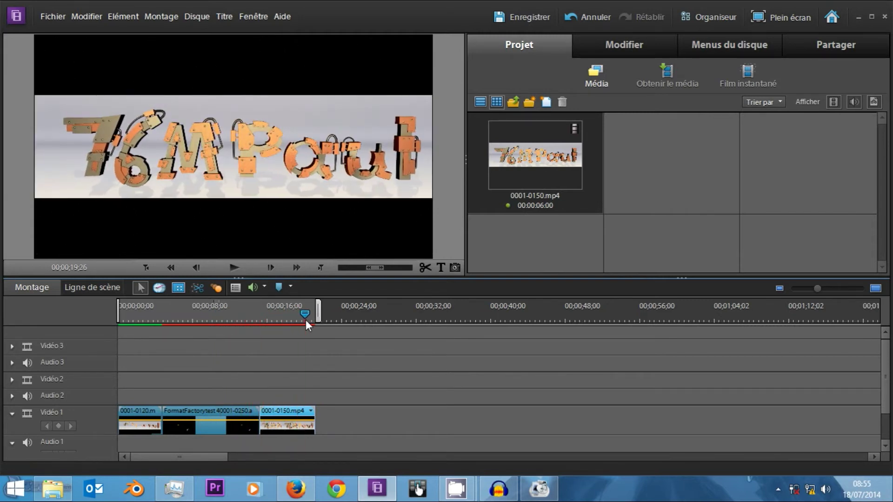
left_click_drag(318, 320, 239, 324)
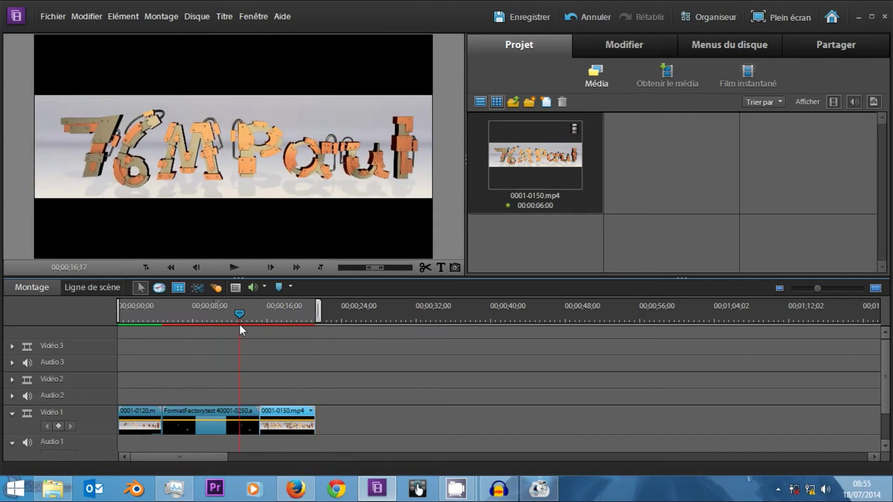
key("Return")
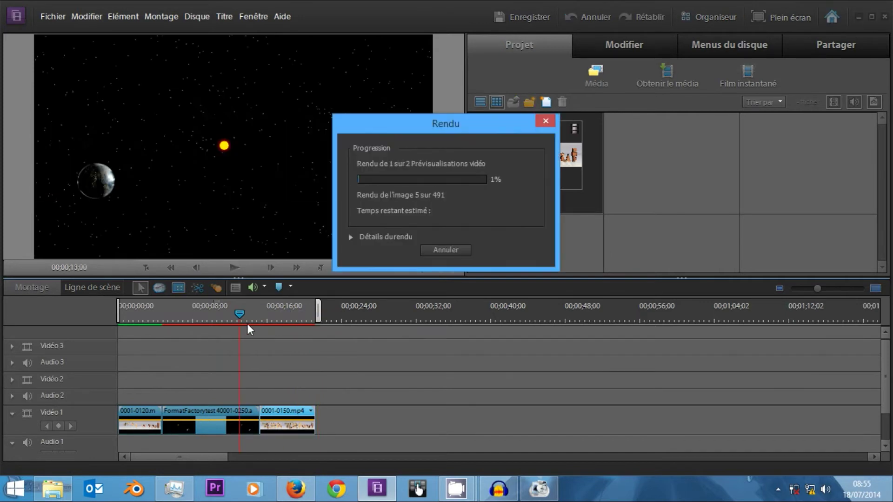
left_click(351, 238)
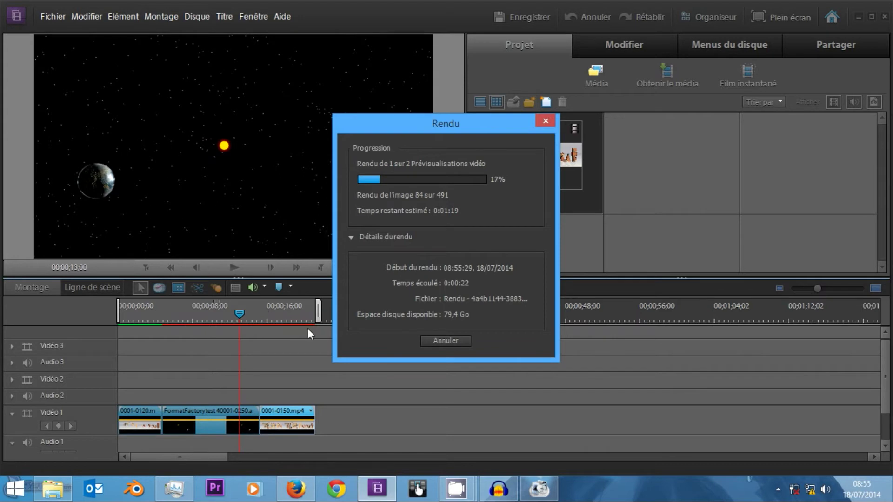
left_click(118, 318)
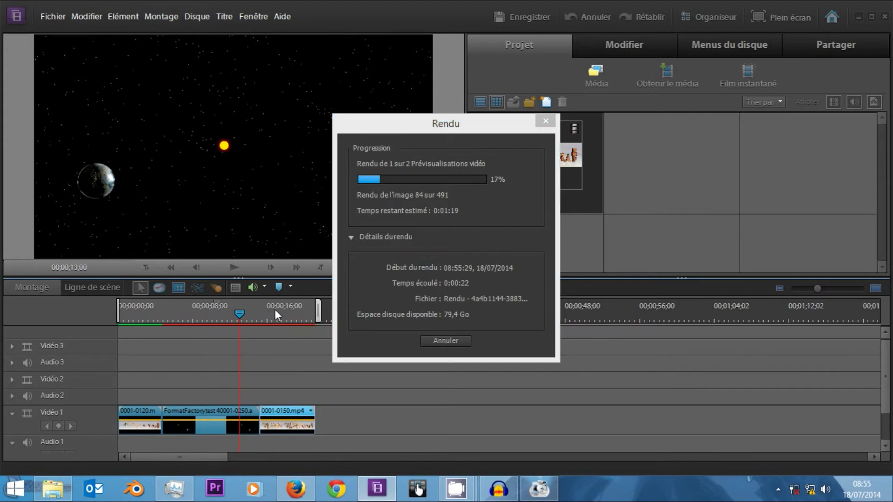
left_click(431, 341)
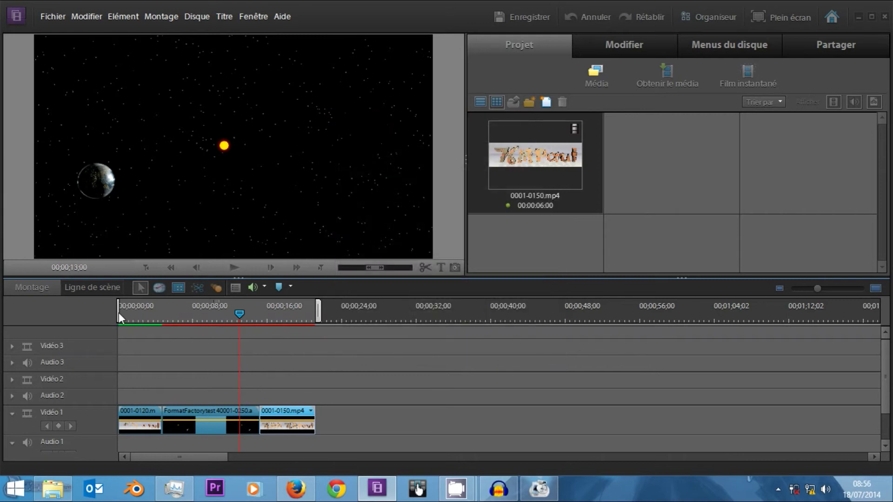
Set the work area to the space clip and render a preview, cancelling it at 53%.
left_click_drag(118, 311, 160, 311)
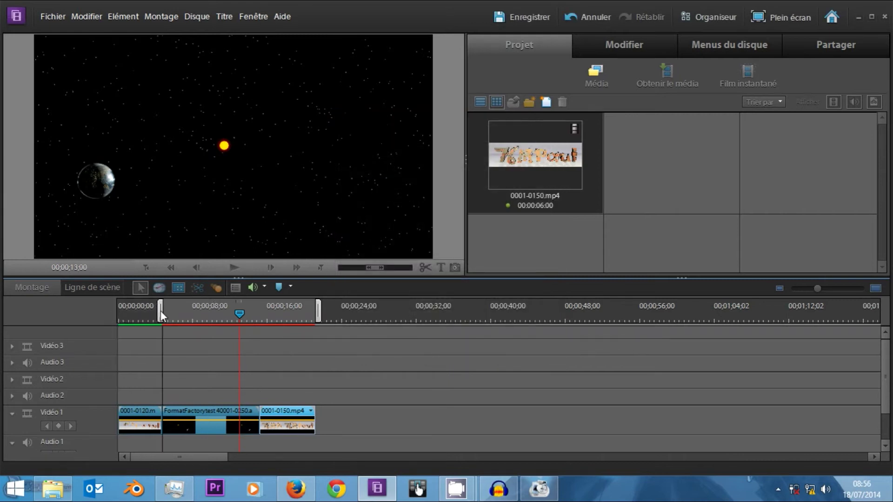
left_click_drag(317, 309, 261, 311)
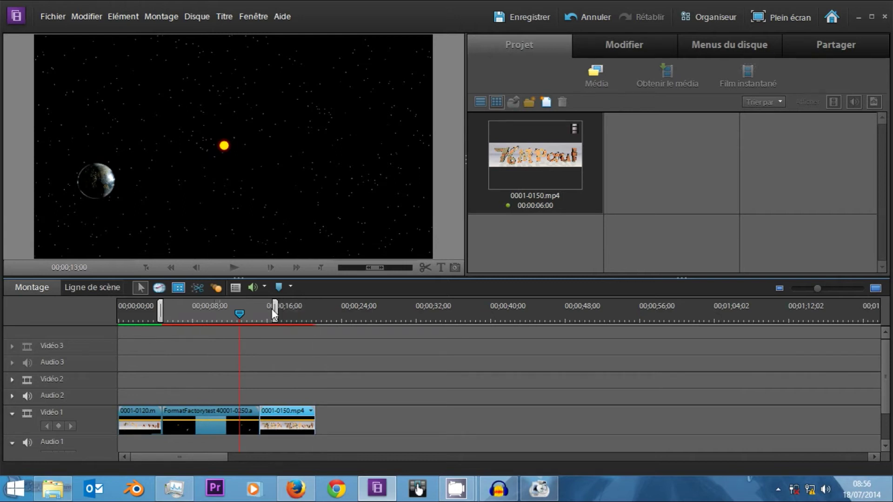
key("Return")
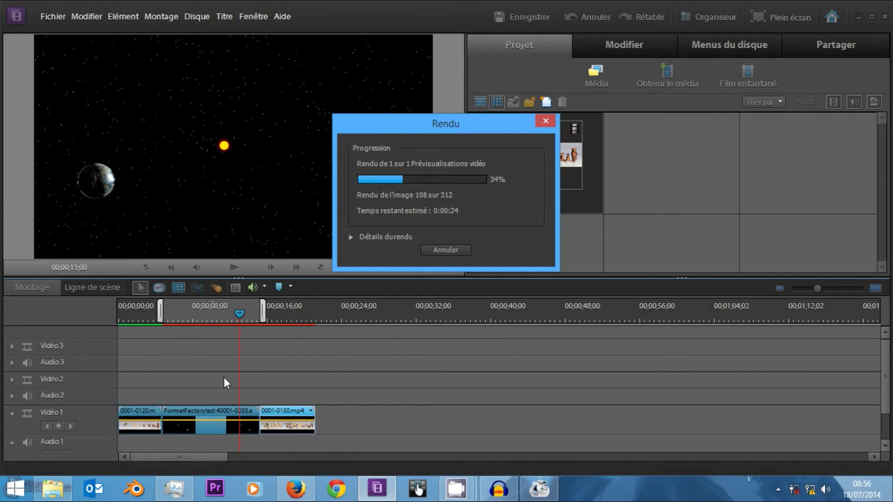
left_click(350, 238)
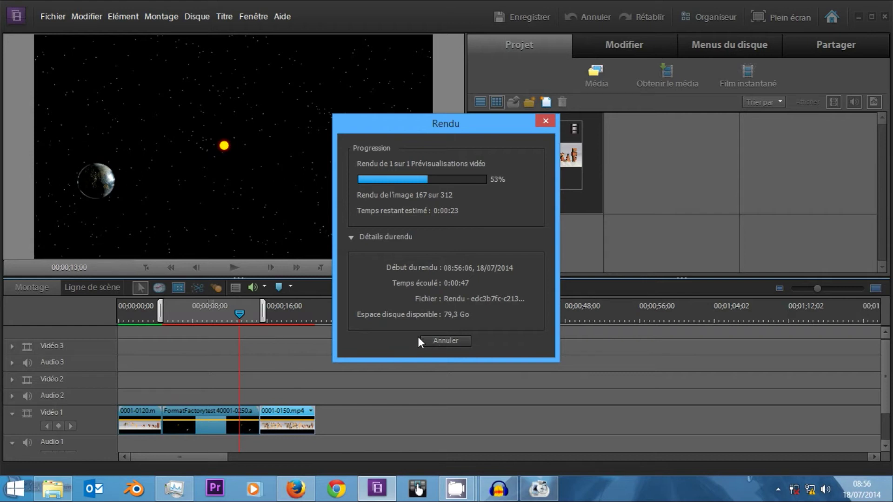
left_click(435, 340)
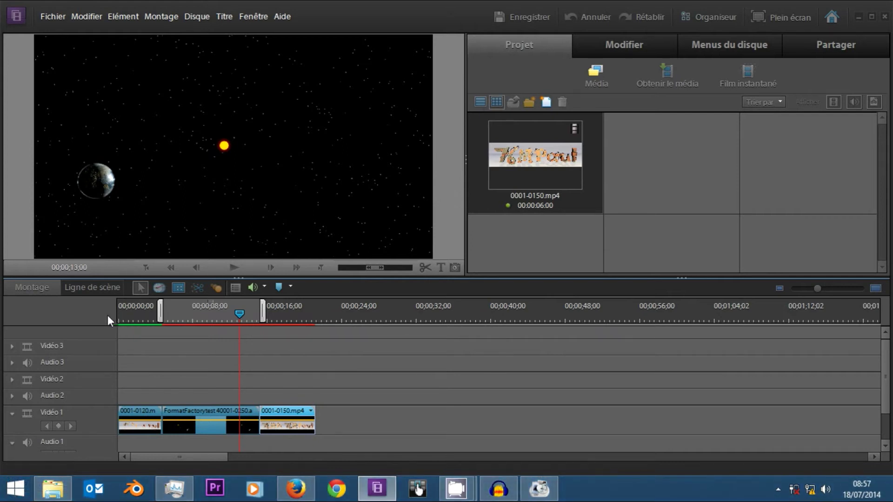
Stretch the work area from the timeline start to the end of all three clips.
left_click_drag(164, 314, 111, 312)
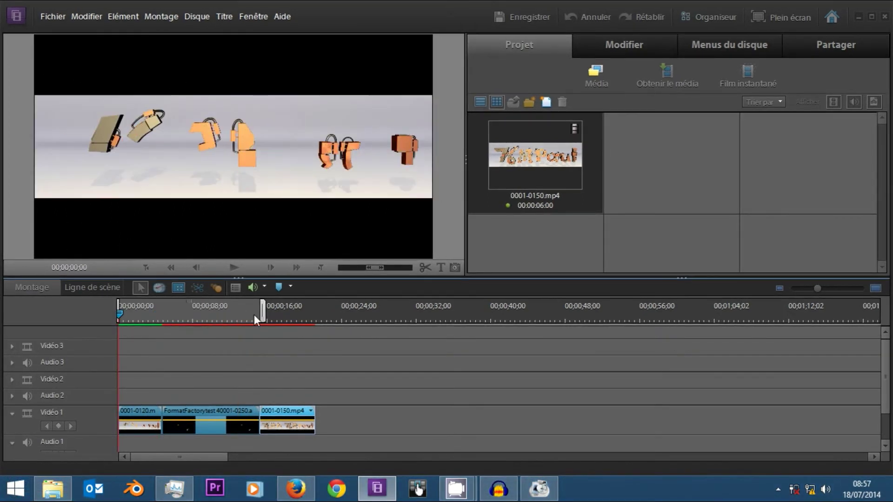
left_click(263, 314)
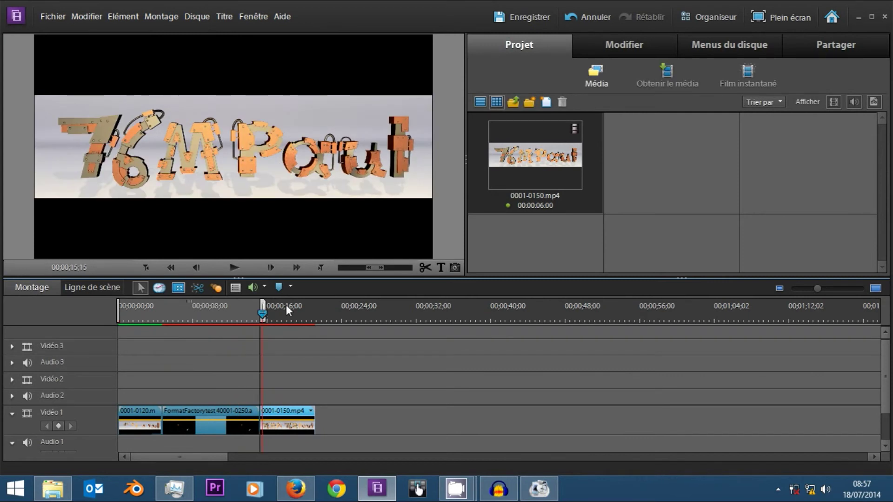
left_click_drag(286, 305, 311, 308)
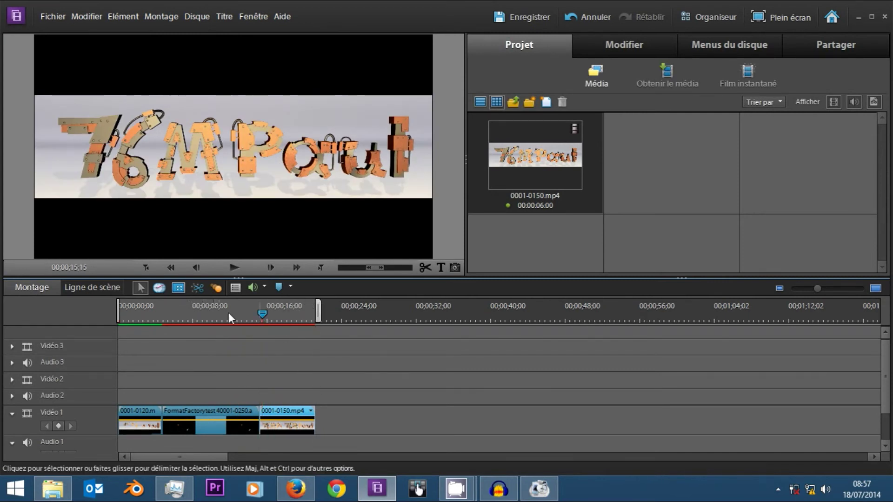
Split the space clip near 7 seconds, undo the split, and zoom the timeline in.
left_click_drag(186, 317, 183, 320)
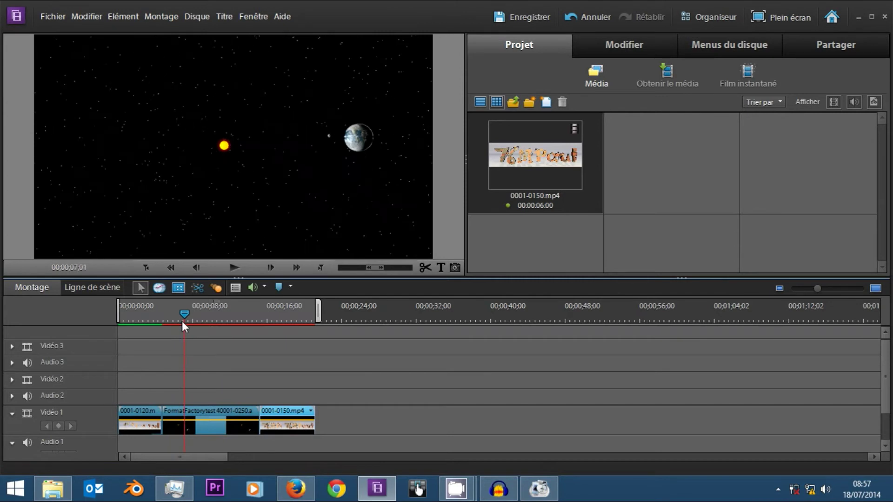
left_click(429, 265)
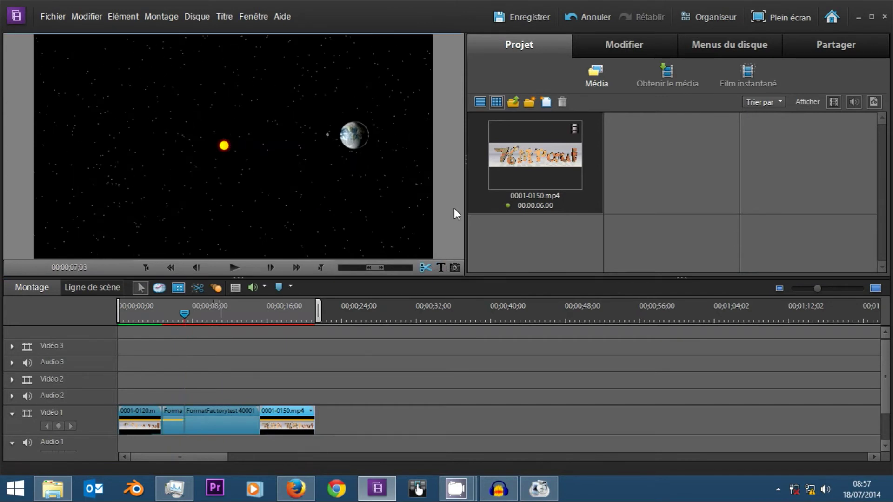
left_click_drag(172, 315, 188, 325)
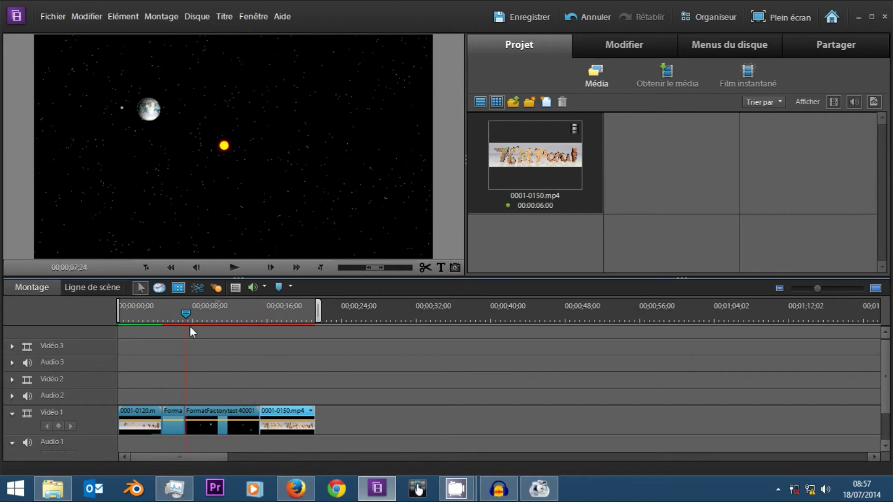
key("ctrl+z")
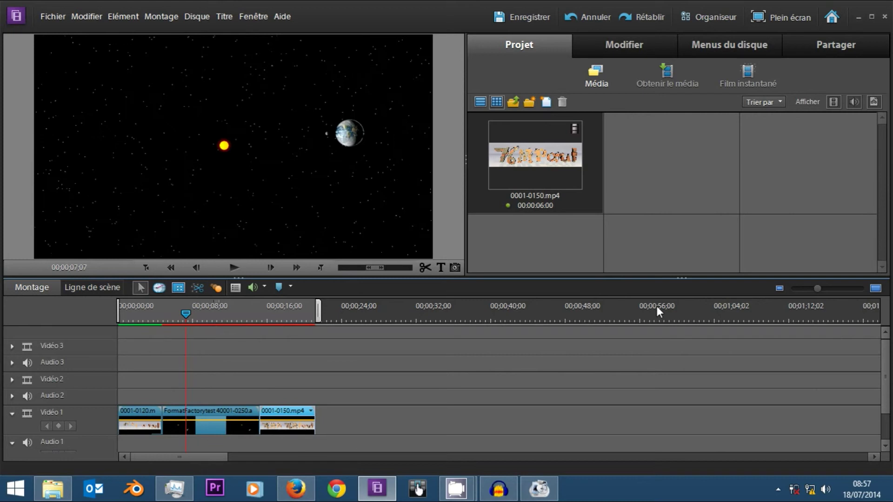
left_click(839, 288)
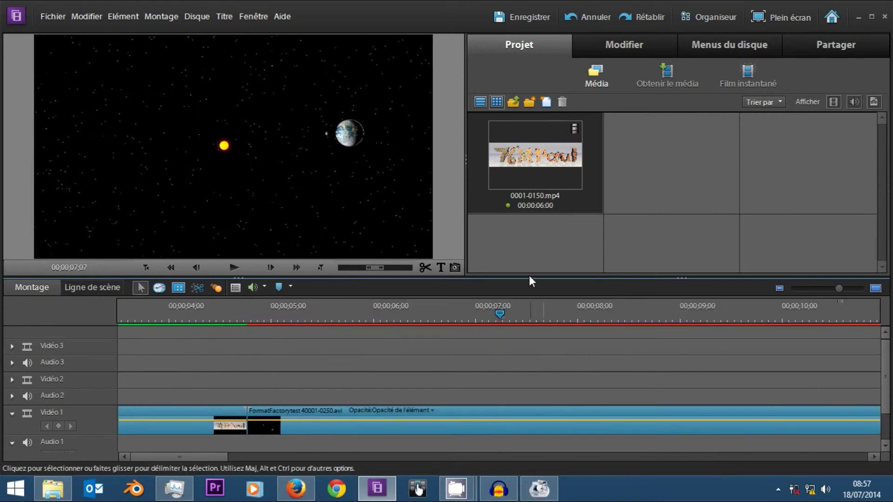
Try splitting the space clip around 00;00;07;23, undoing the stray cuts.
left_click(429, 269)
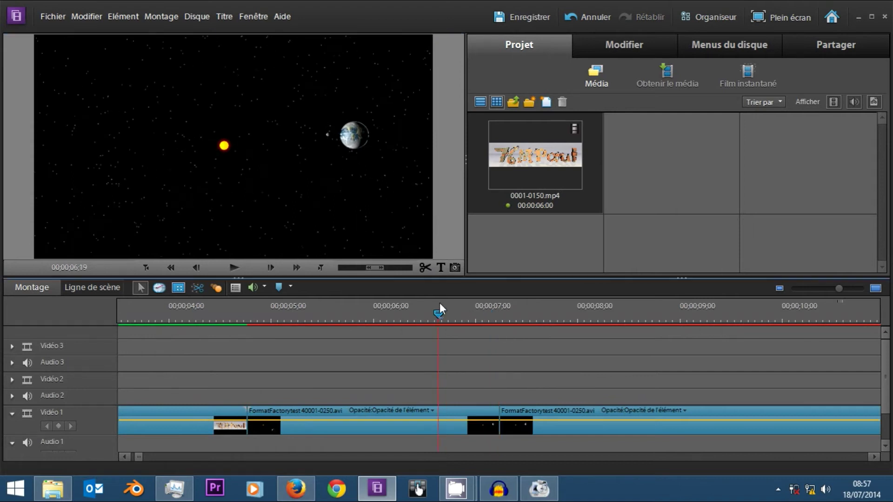
left_click(553, 316)
key("ctrl+z")
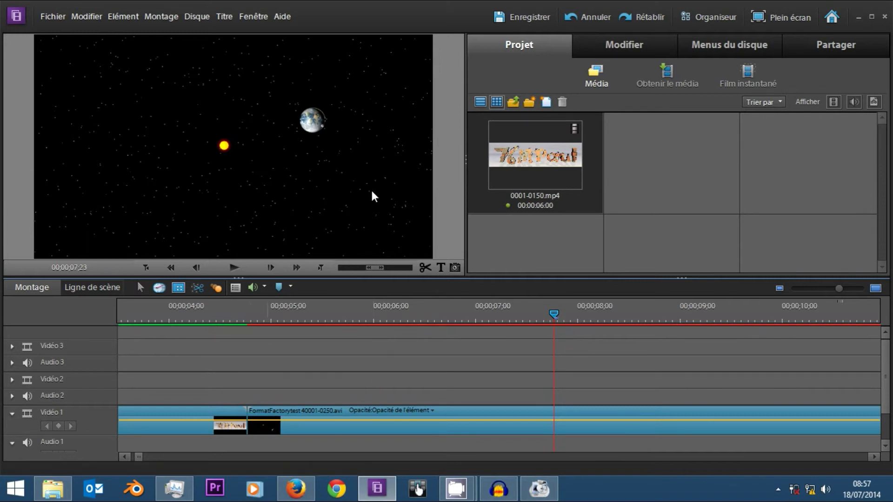
left_click(833, 425)
left_click(374, 419)
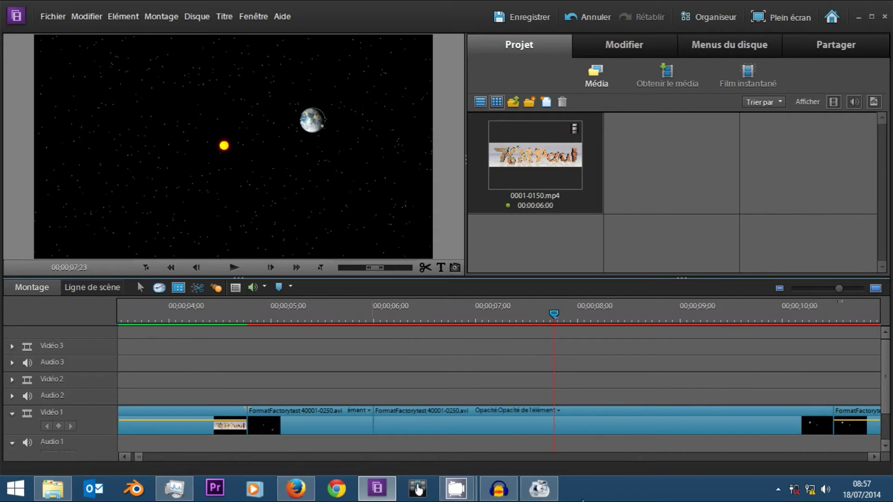
left_click(555, 414)
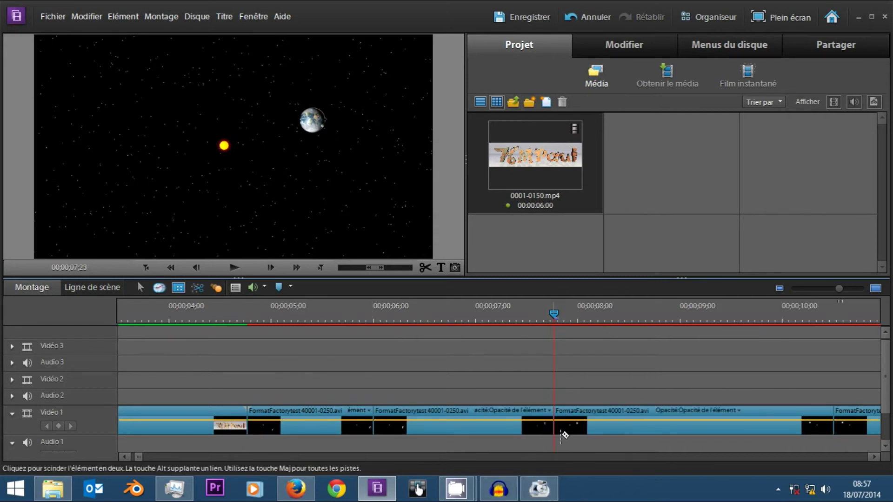
key("ctrl+z")
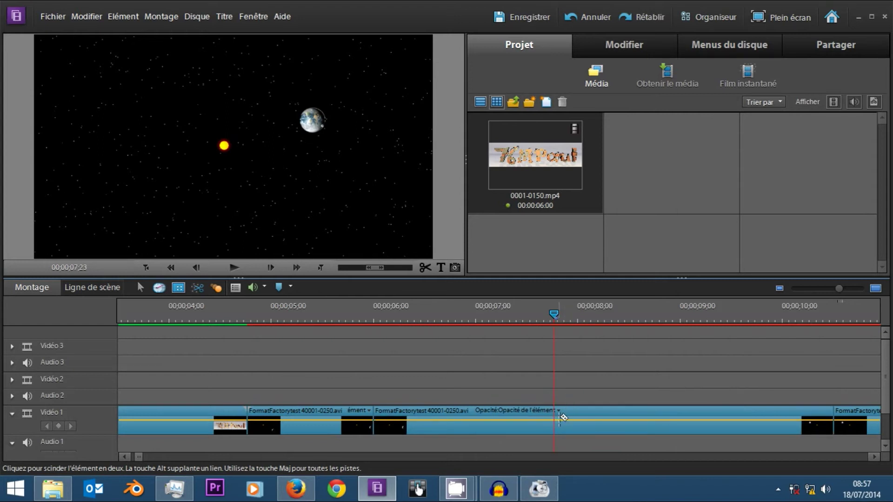
left_click(557, 415)
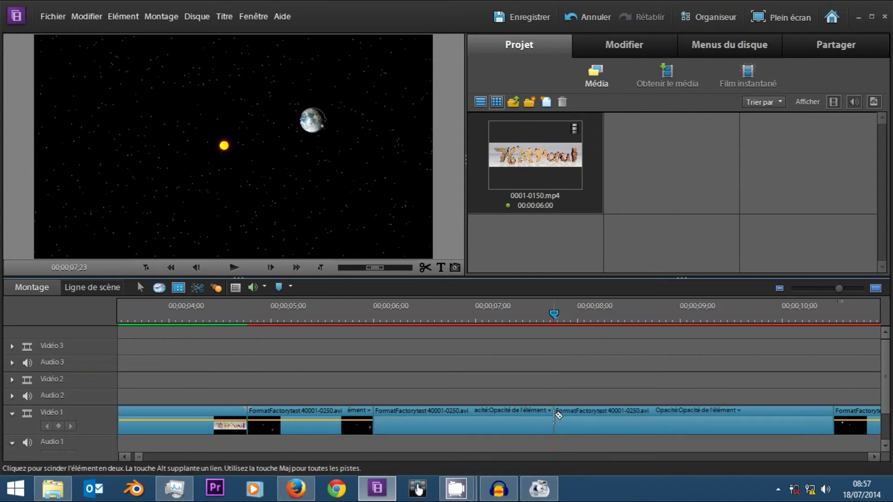
key("ctrl+z")
key("ctrl+z")
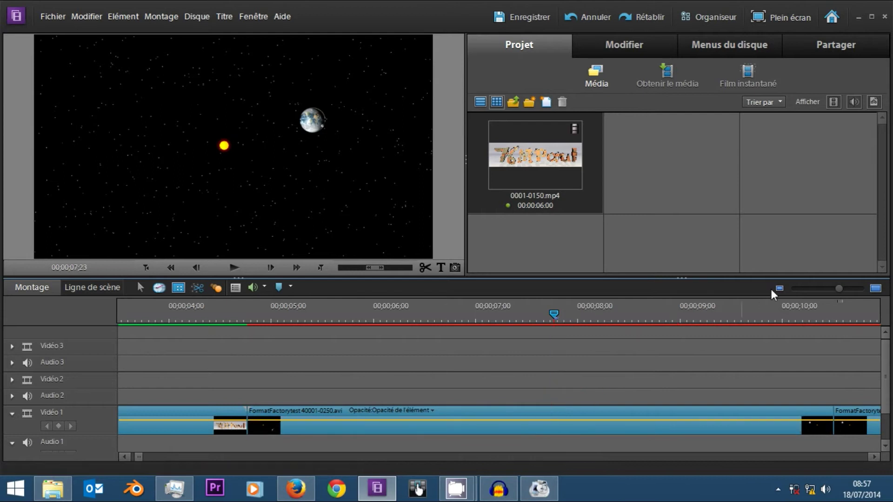
left_click(810, 289)
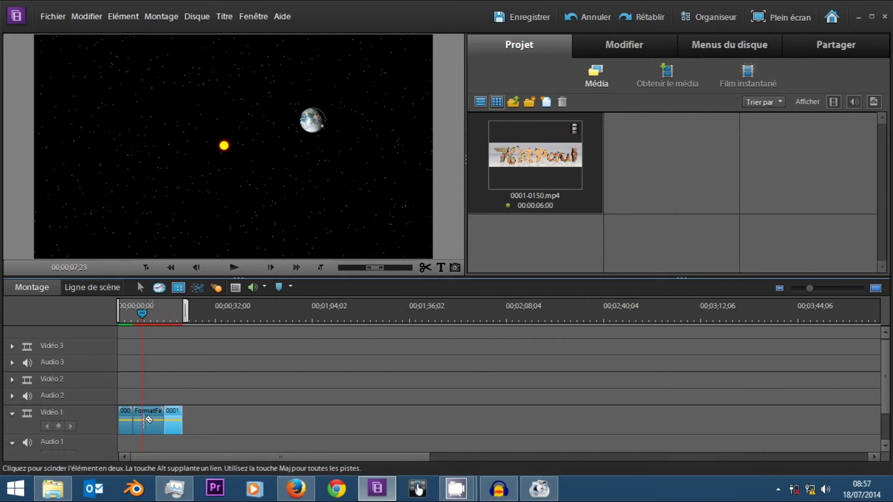
Cut the space clip at two points and select its middle piece.
left_click(152, 316)
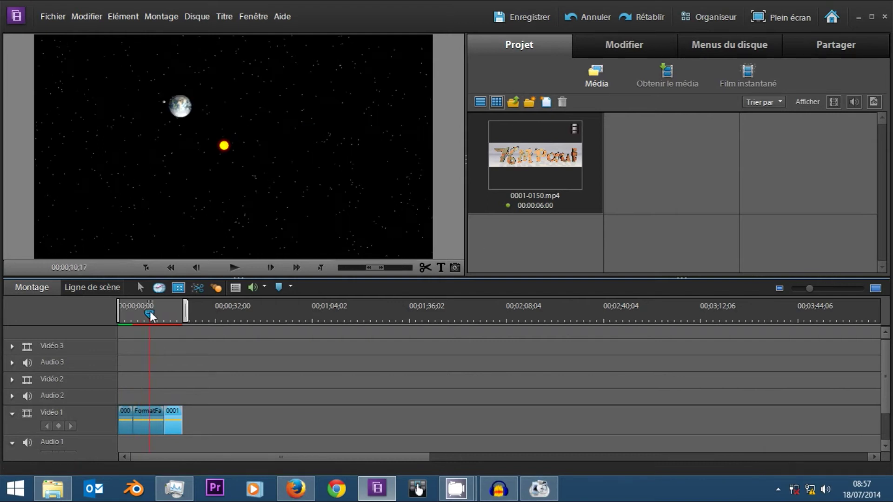
left_click(152, 418)
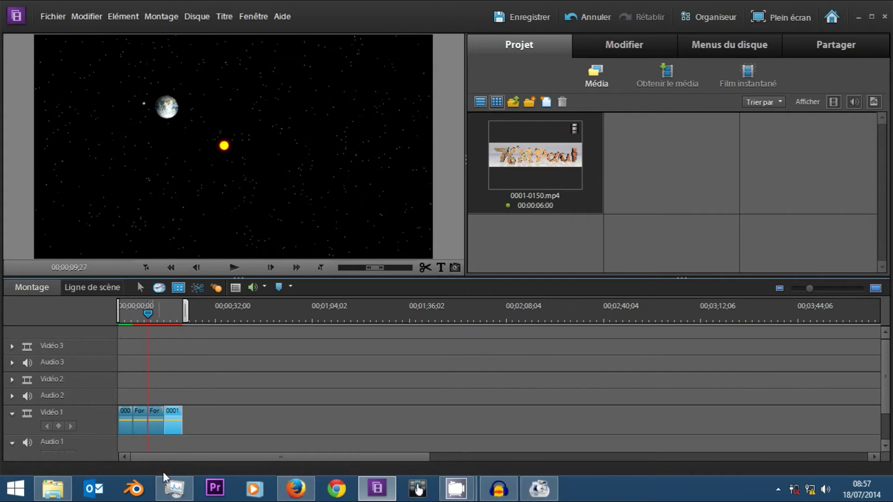
left_click(830, 288)
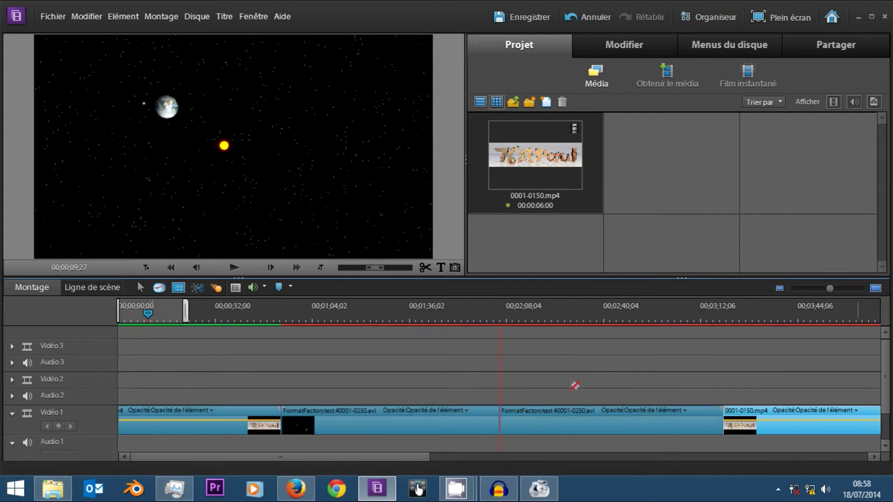
key("ctrl+z")
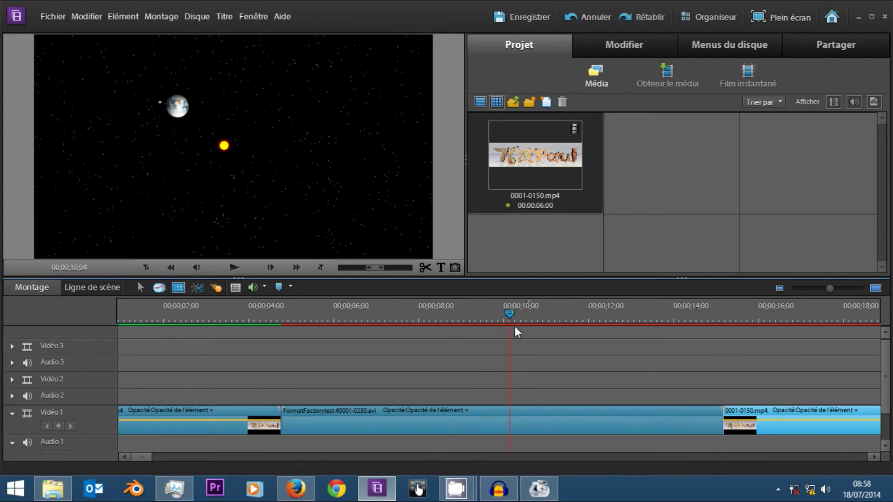
left_click(429, 431)
left_click(583, 430)
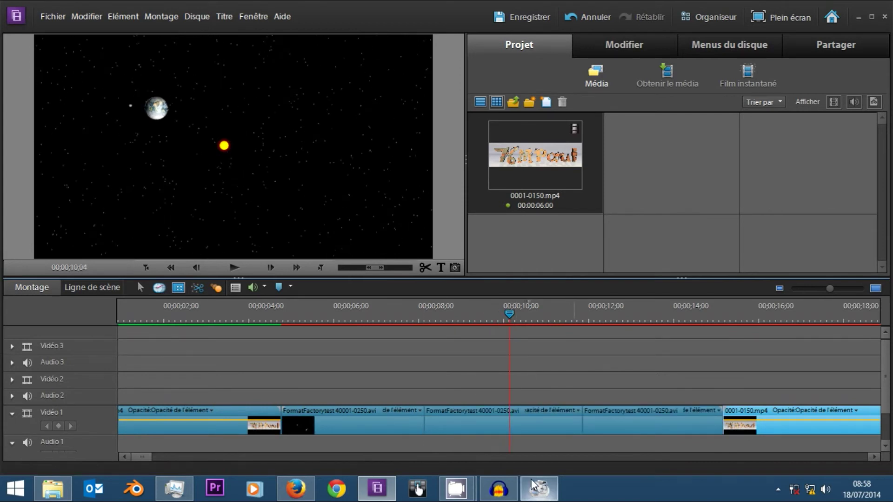
key("v")
left_click(497, 431)
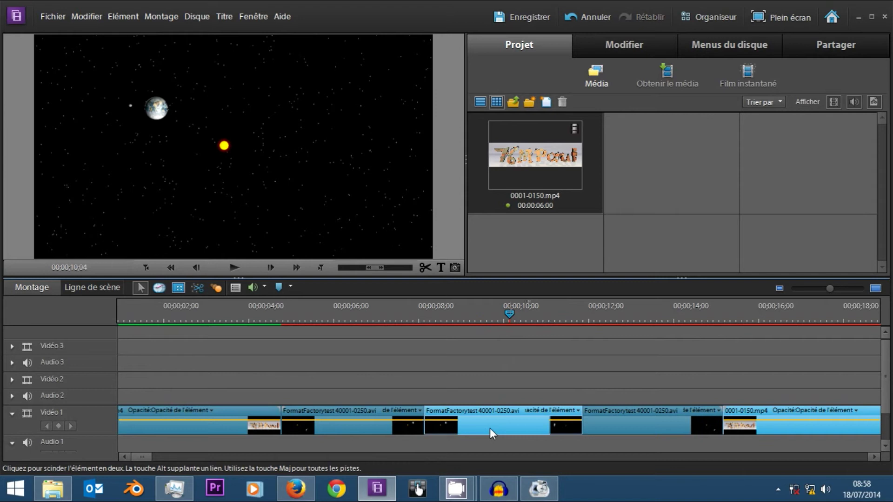
Delete the middle space clip piece with Supprimer et fermer l'espace, then undo to restore it whole.
right_click(490, 428)
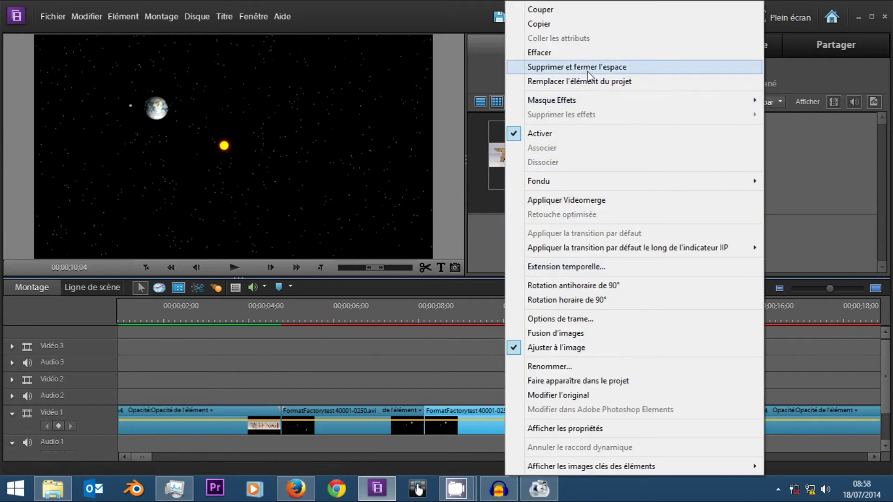
left_click(588, 69)
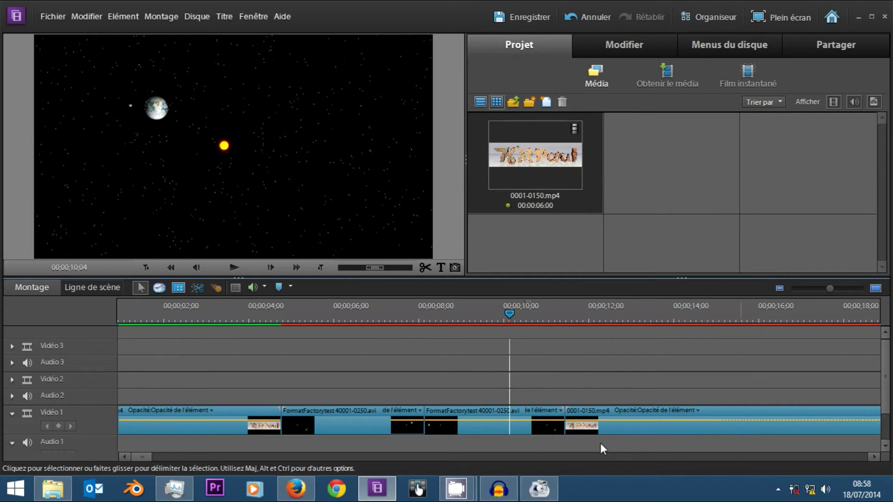
key("ctrl+z")
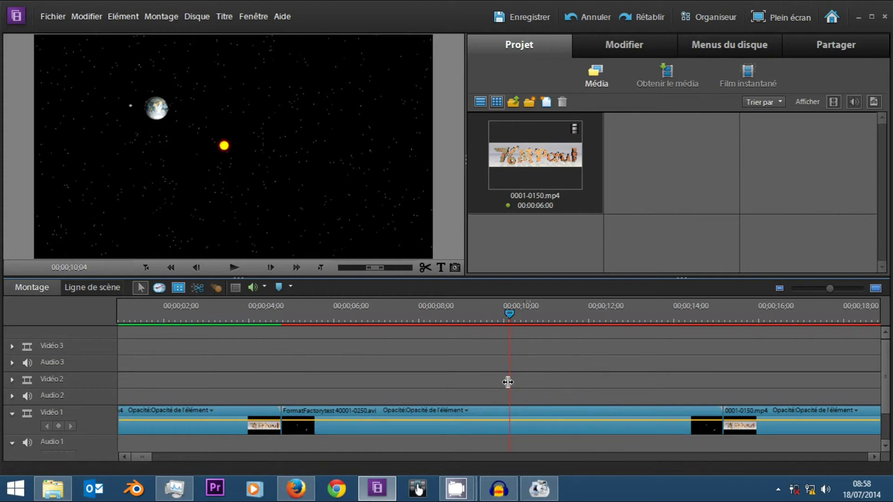
Create a new default still title, Titre 01, via Titre > Nouveau titre > Fixe par défaut.
left_click(219, 19)
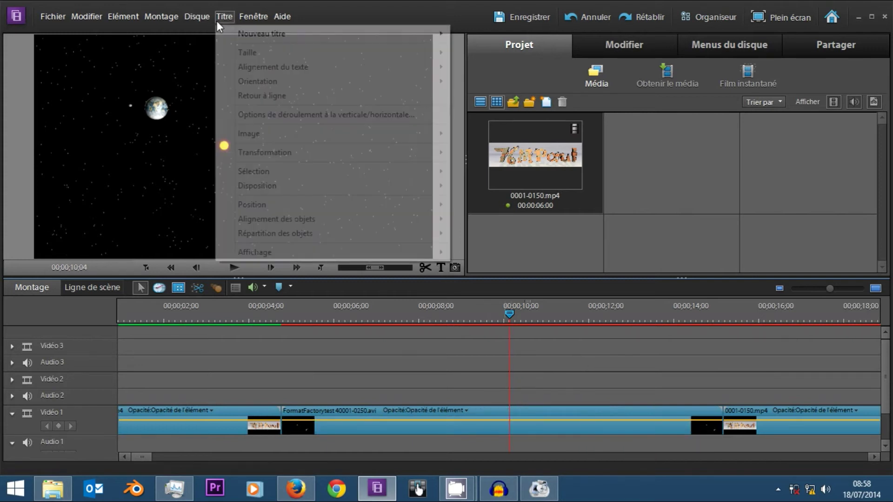
mouse_move(375, 34)
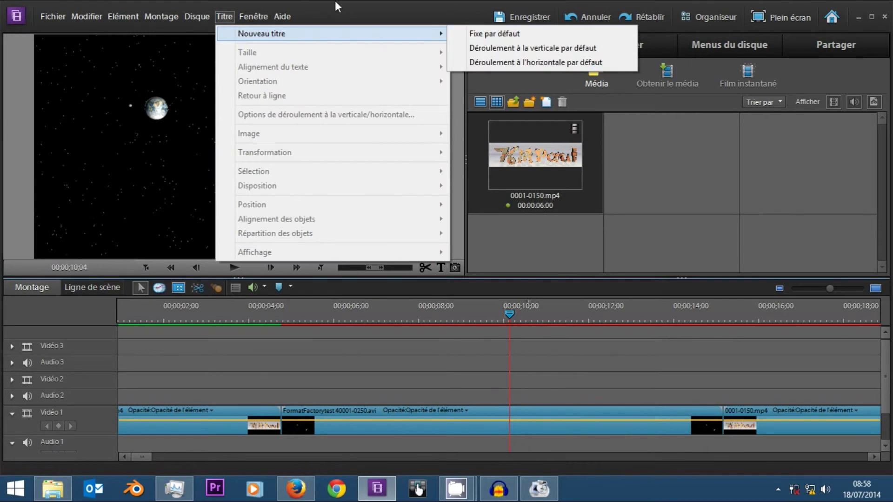
left_click(50, 20)
mouse_move(52, 33)
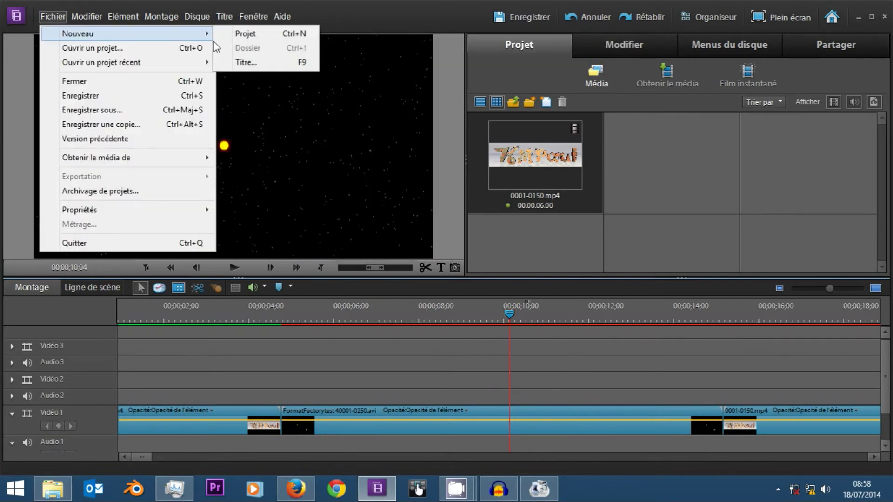
left_click(339, 15)
left_click(226, 16)
mouse_move(313, 33)
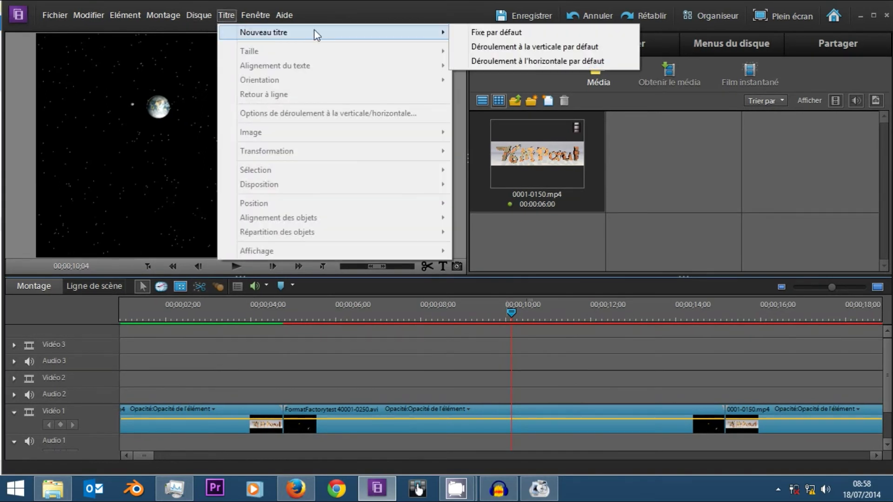
left_click(475, 33)
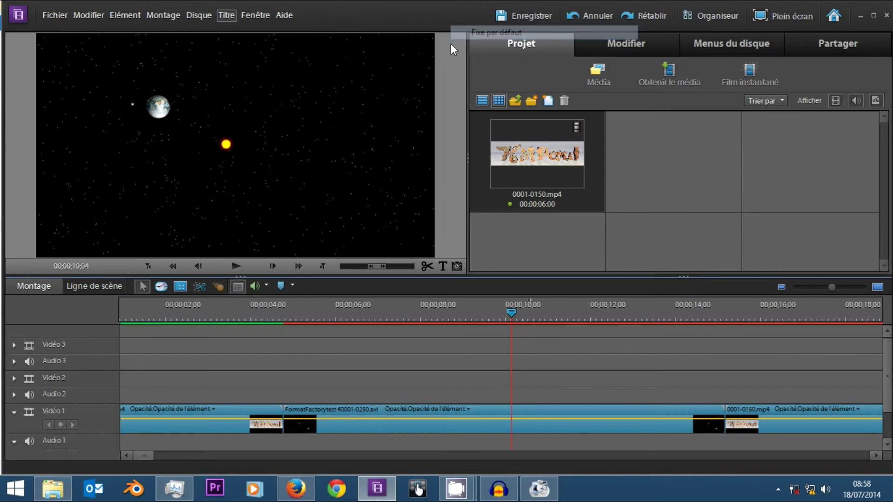
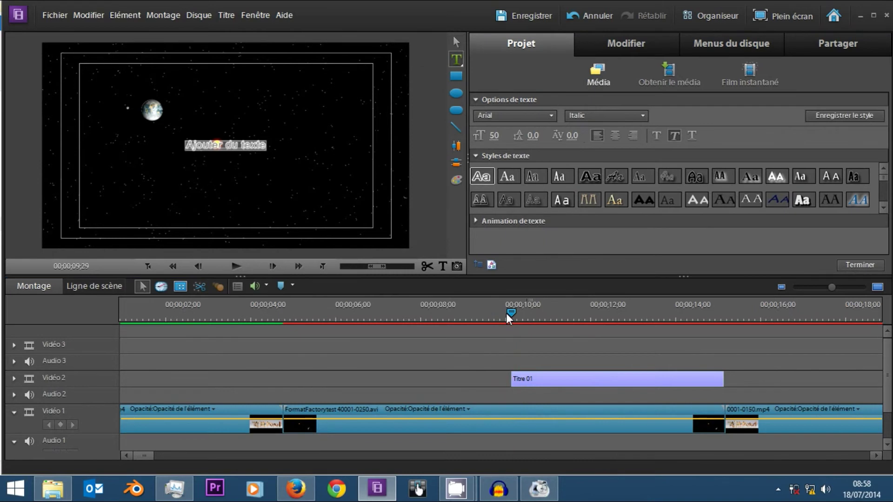
Reopen Titre 01 and drag the 'Ajouter du texte' placeholder to the bottom centre of the frame.
left_click(507, 328)
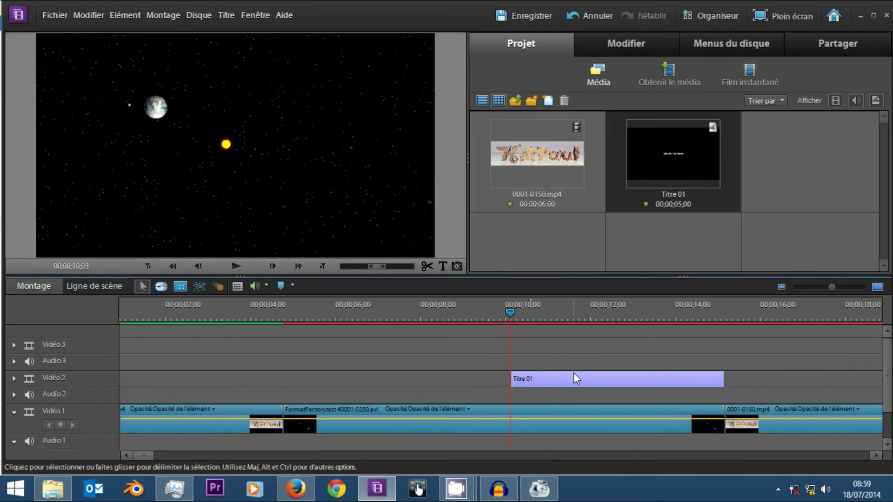
double_click(574, 375)
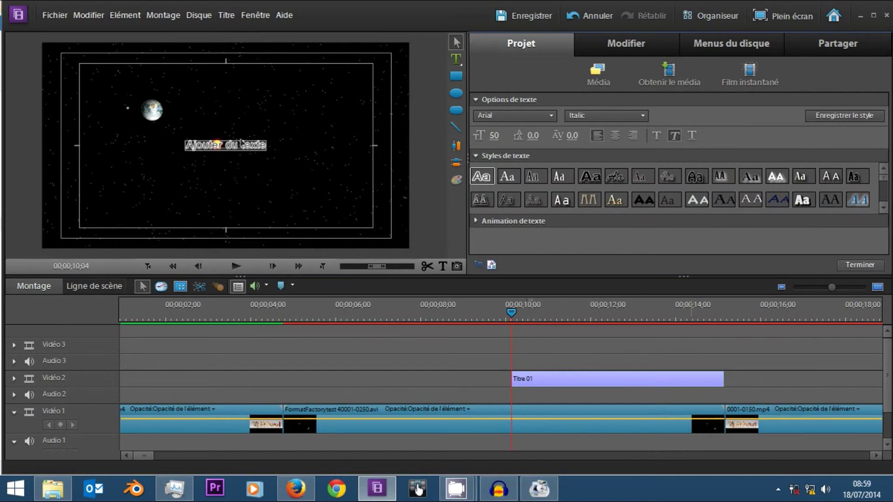
left_click_drag(226, 145, 134, 85)
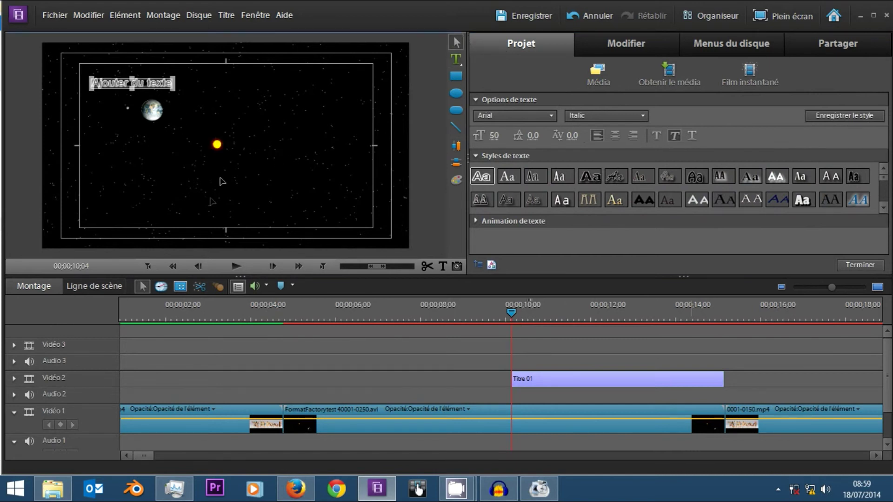
left_click_drag(221, 181, 224, 221)
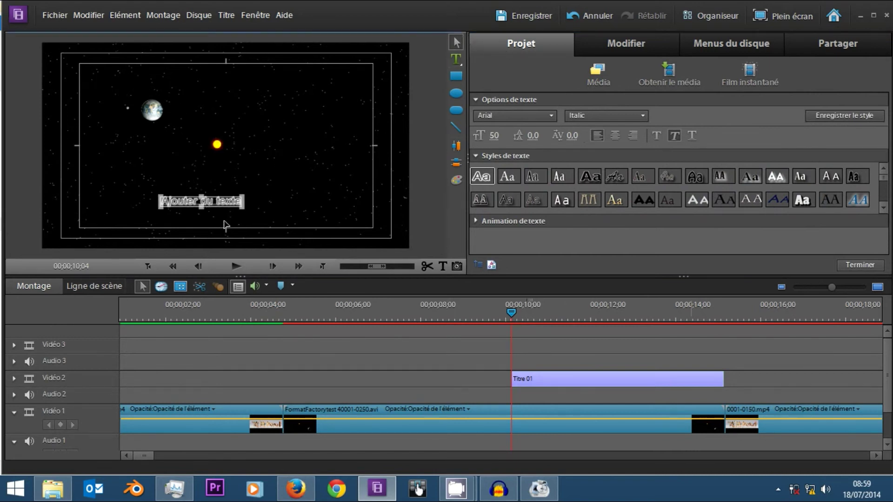
Centre the bottom title horizontally, undoing the stray empty text box.
left_click(458, 147)
left_click(456, 163)
left_click(222, 225)
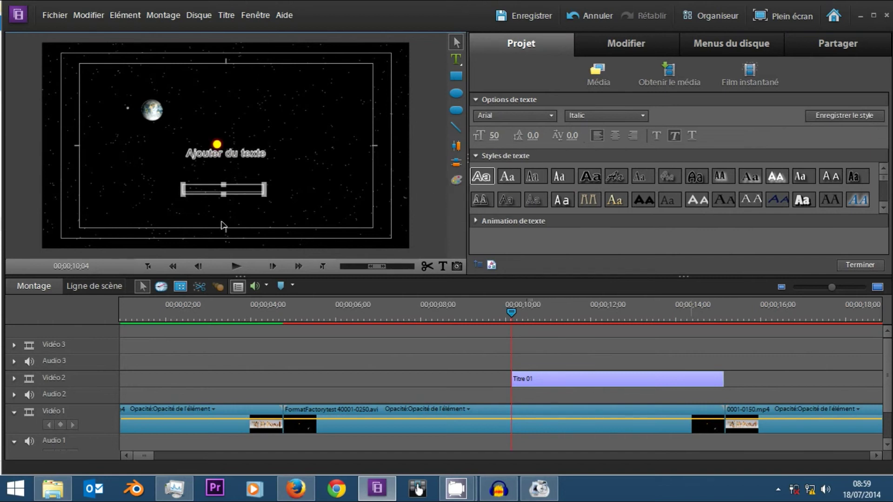
key("ctrl+z")
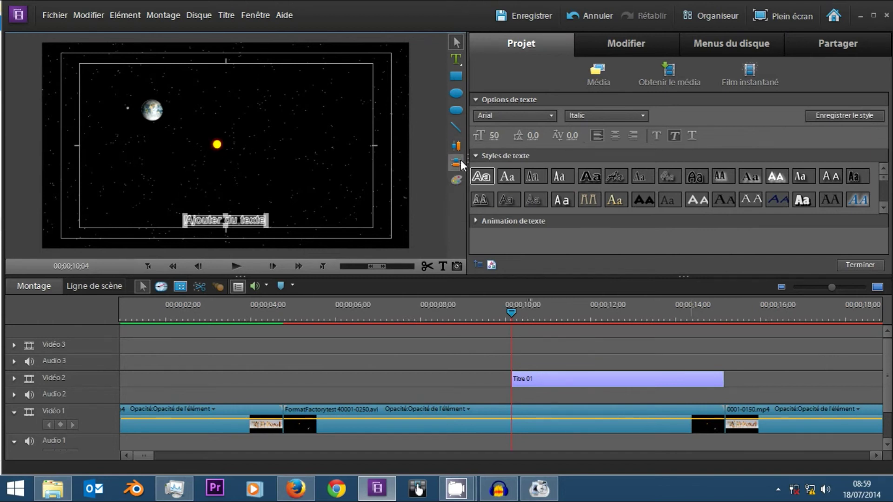
left_click(460, 160)
Replace the placeholder text with the title 'Soleil et Terre'.
left_click(456, 59)
left_click(262, 223)
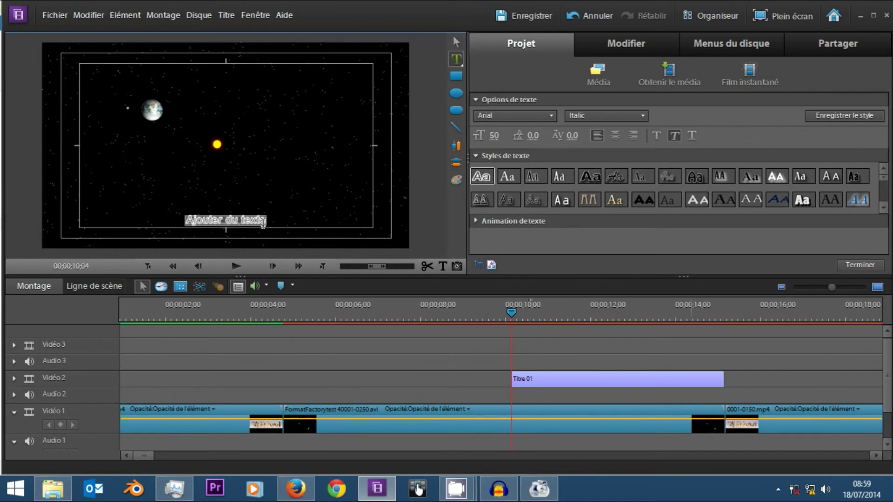
type("Sa")
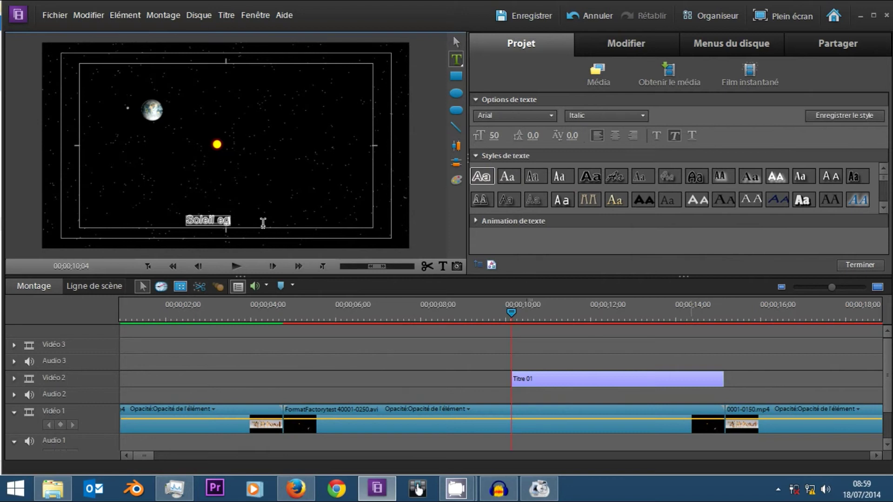
type(" Terre")
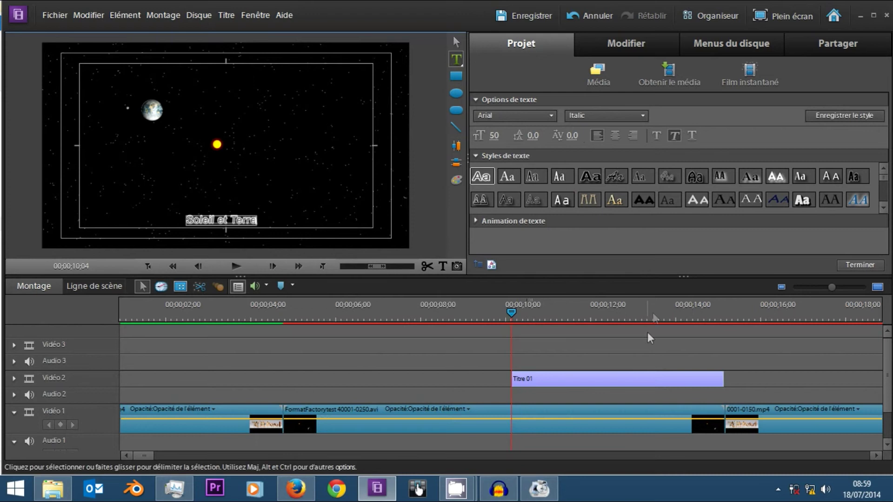
Try Bold and Underline on the title, then turn both back off.
left_click(516, 115)
left_click(656, 135)
left_click(673, 136)
left_click(656, 135)
left_click(674, 136)
left_click(690, 136)
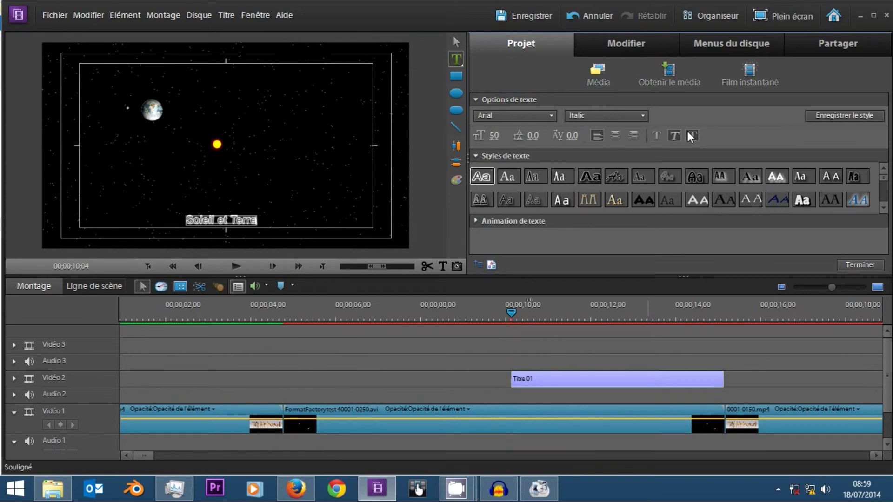
left_click(689, 136)
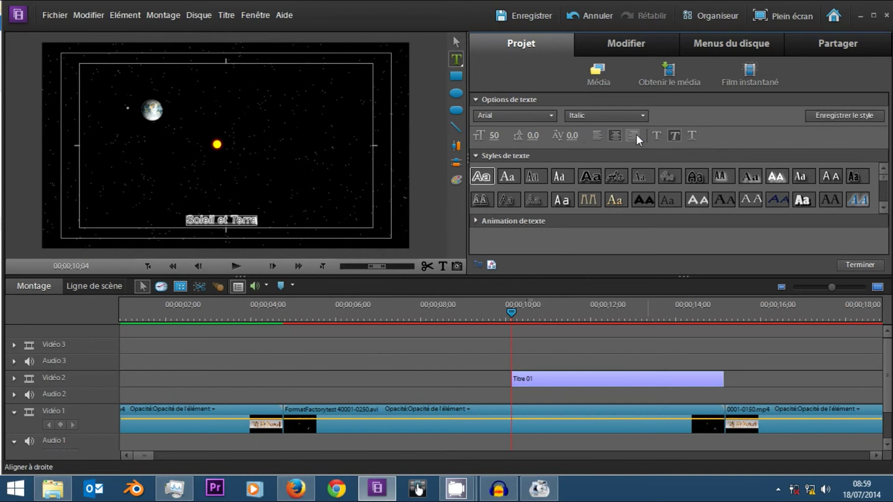
Reset the title's tracking to 0 and enlarge the font size to 81.
left_click_drag(572, 136, 597, 138)
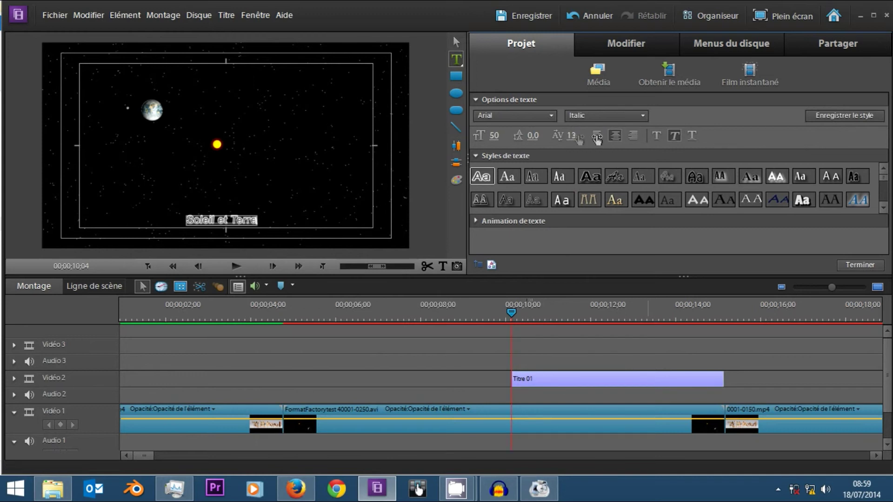
left_click(576, 135)
mouse_move(532, 135)
left_mouse_down()
mouse_move(566, 143)
mouse_move(509, 154)
mouse_move(473, 138)
mouse_move(534, 137)
left_mouse_up()
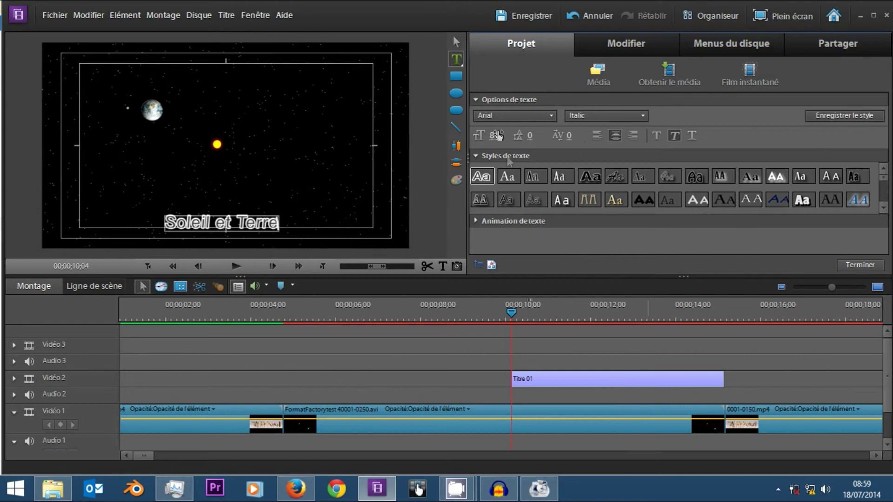
mouse_move(881, 179)
left_mouse_down()
mouse_move(888, 192)
mouse_move(879, 185)
left_mouse_up()
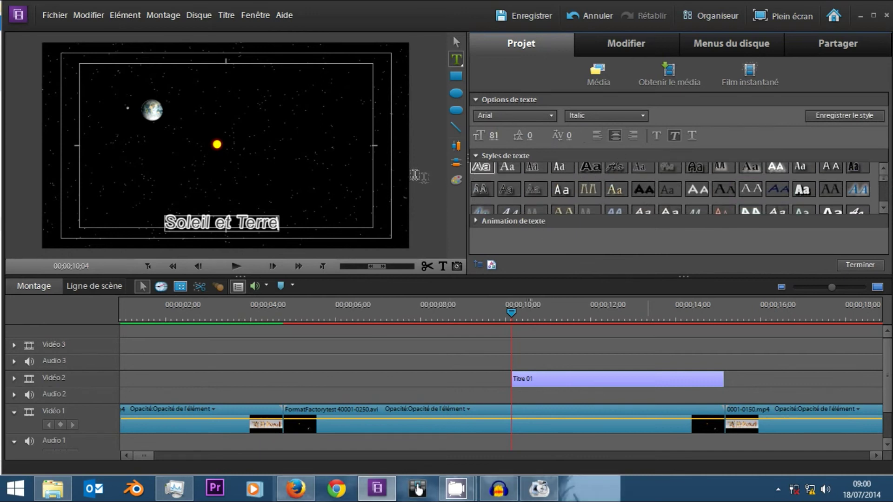
Fill the title text with a strong blue (0, 89, 255).
left_click(456, 180)
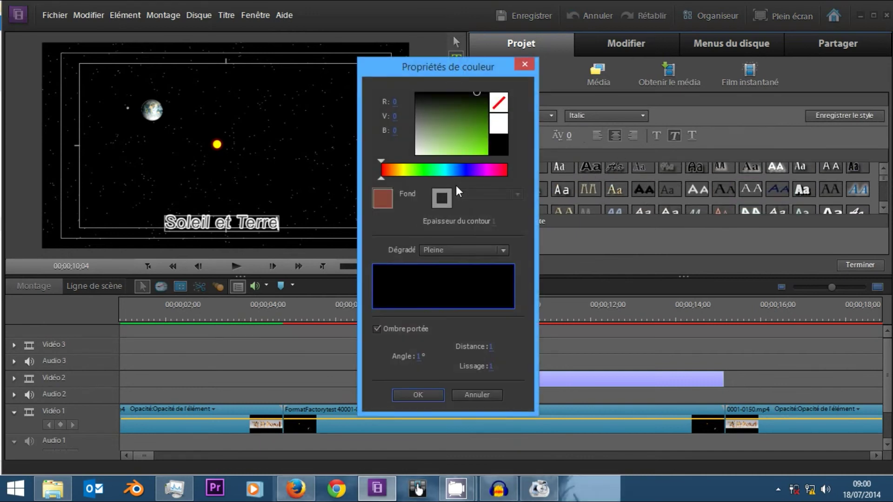
left_click_drag(456, 71, 495, 68)
left_click_drag(444, 166, 499, 166)
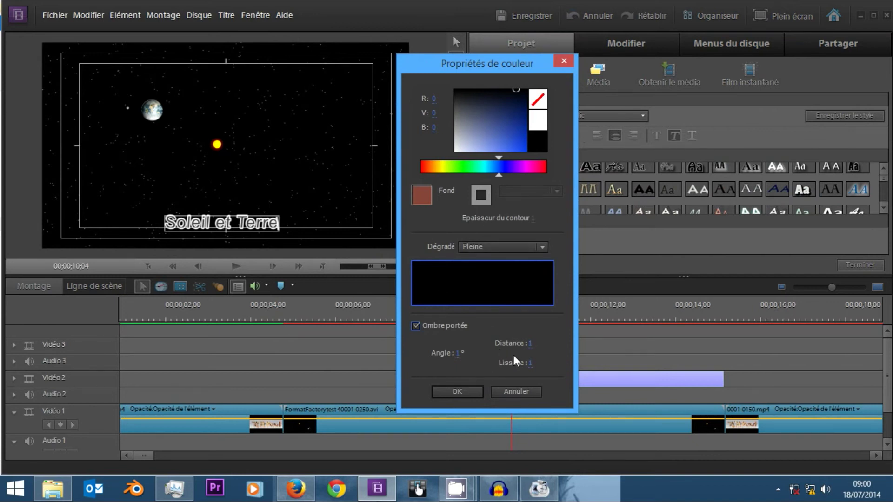
left_click_drag(529, 343, 492, 362)
left_click(415, 326)
left_click(504, 168)
mouse_move(505, 168)
left_mouse_down()
mouse_move(475, 172)
mouse_move(505, 174)
left_mouse_up()
mouse_move(526, 101)
left_mouse_down()
mouse_move(514, 171)
mouse_move(500, 175)
left_mouse_up()
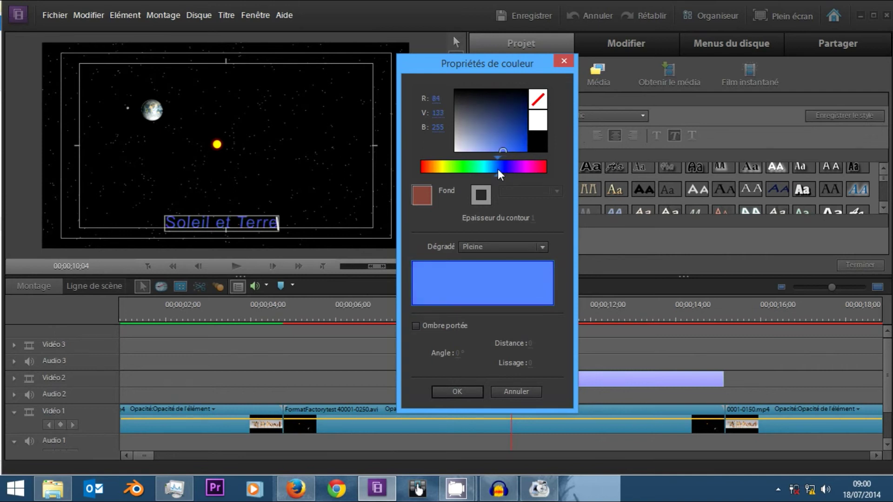
mouse_move(512, 149)
left_mouse_down()
mouse_move(526, 151)
mouse_move(496, 167)
left_mouse_up()
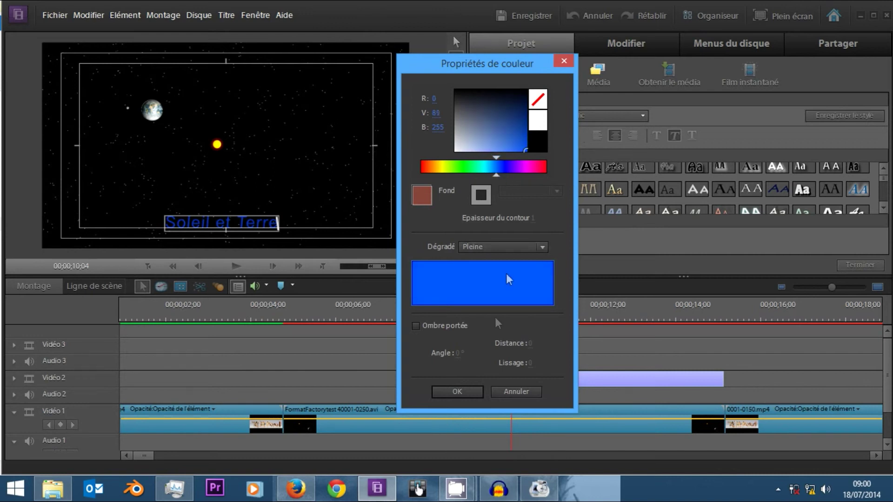
Enable a soft drop shadow angled up-right at a short distance, then confirm.
left_click(456, 326)
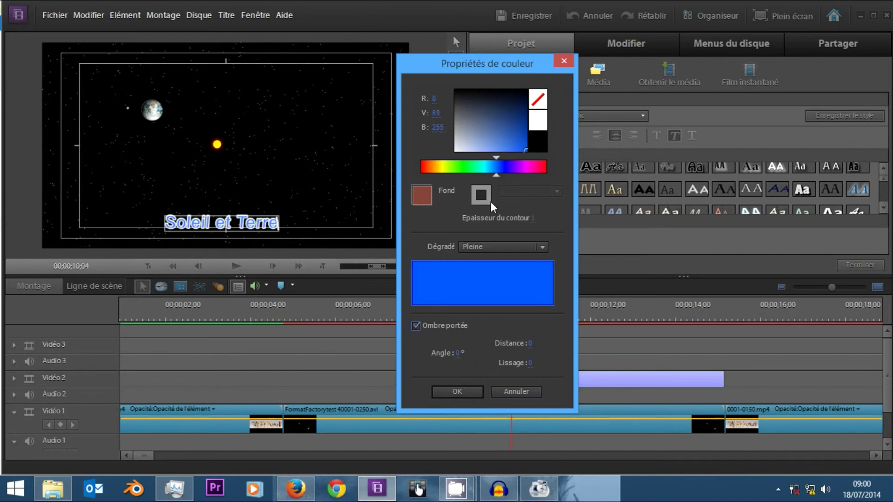
mouse_move(529, 343)
left_mouse_down()
mouse_move(532, 369)
mouse_move(492, 362)
left_mouse_up()
mouse_move(207, 319)
left_mouse_down()
mouse_move(715, 383)
mouse_move(623, 375)
left_mouse_up()
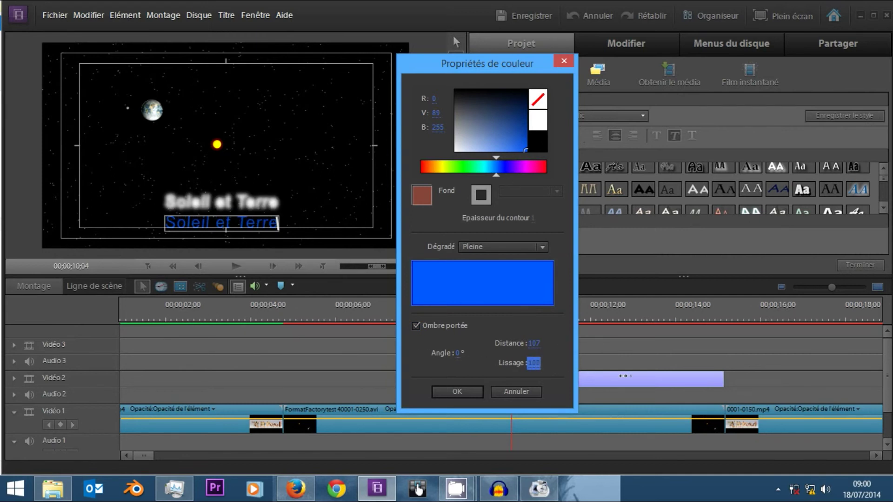
mouse_move(461, 353)
left_mouse_down()
mouse_move(889, 338)
mouse_move(889, 300)
left_mouse_up()
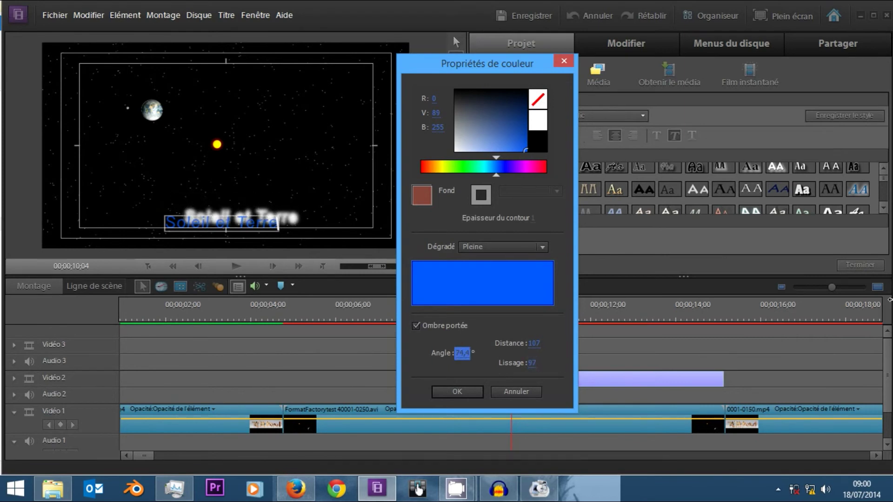
left_click_drag(534, 343, 473, 348)
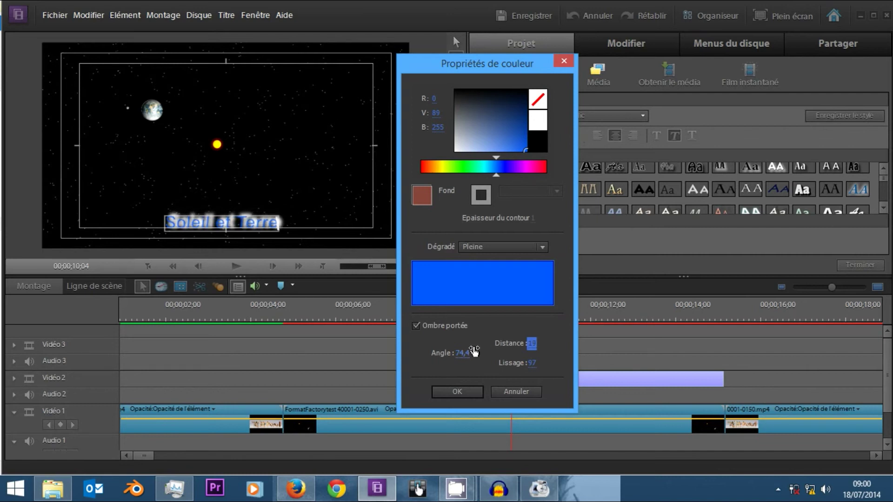
left_click(446, 391)
Move the playhead to about 5 seconds and reopen Titre 01 for editing.
left_click(301, 313)
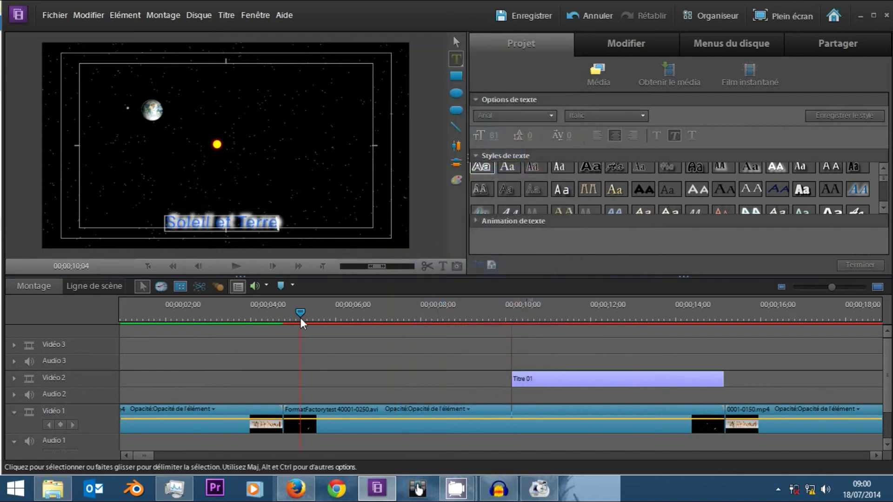
left_click(333, 197)
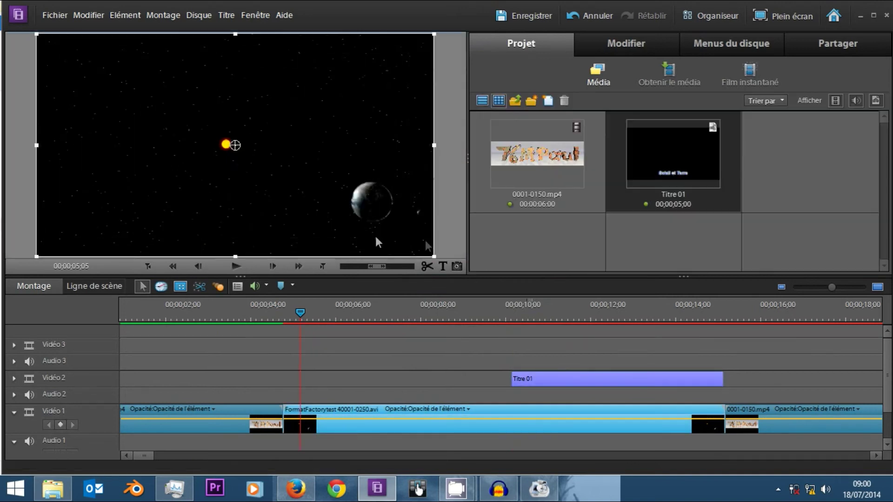
left_click(538, 382)
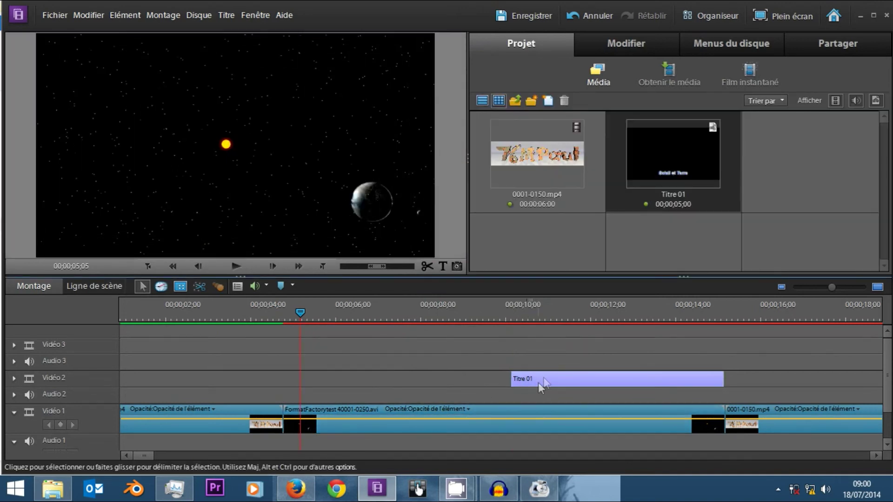
double_click(614, 383)
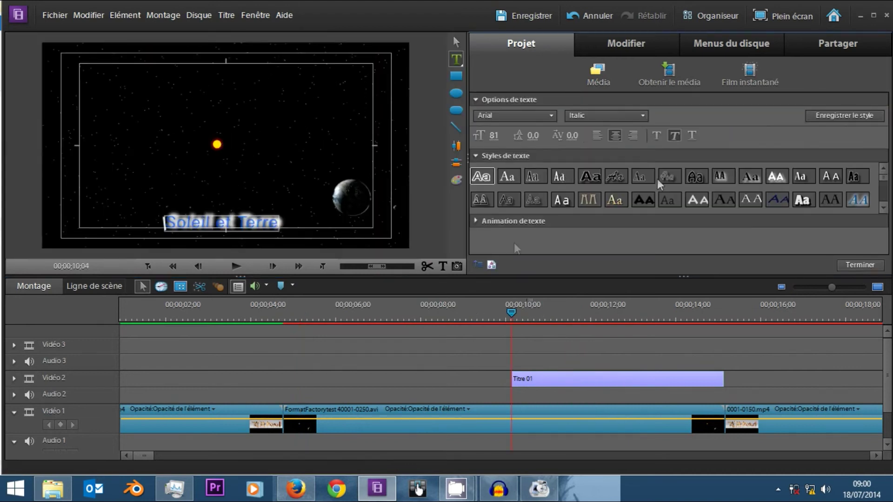
Apply the DégradéVersLeCentre text animation to the title.
left_click(478, 222)
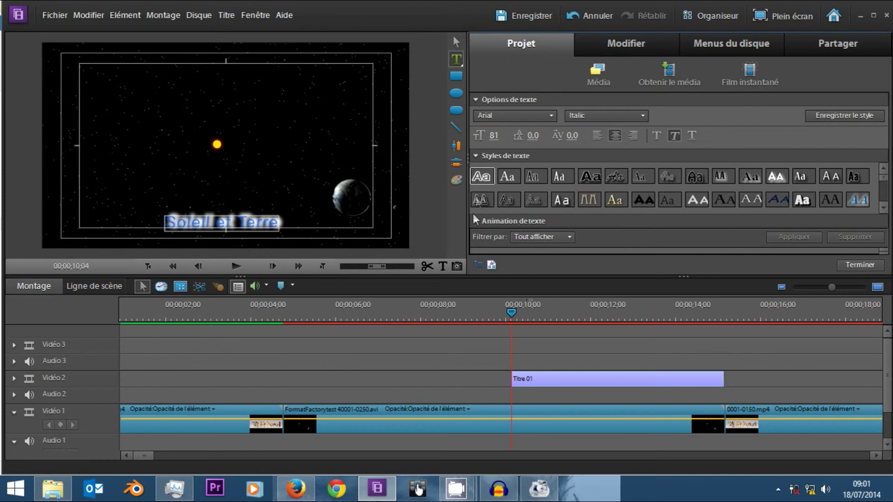
left_click_drag(462, 278, 461, 347)
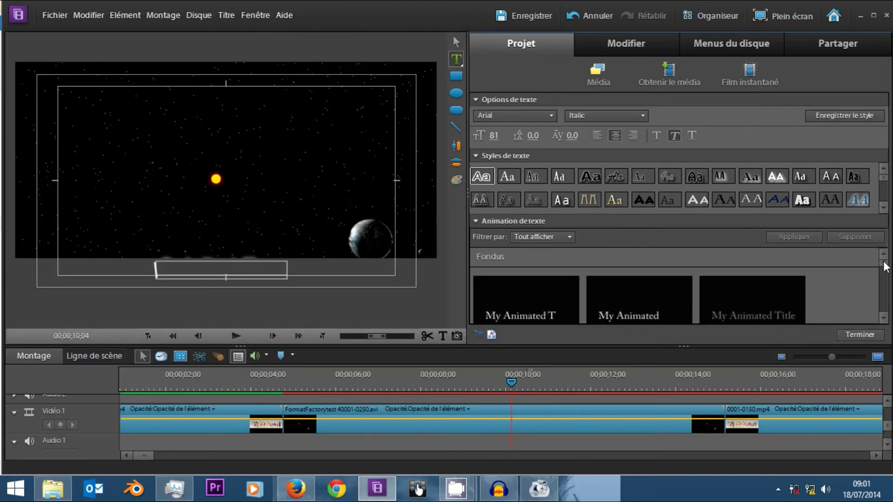
scroll(881, 261, "down", 1)
left_click(757, 293)
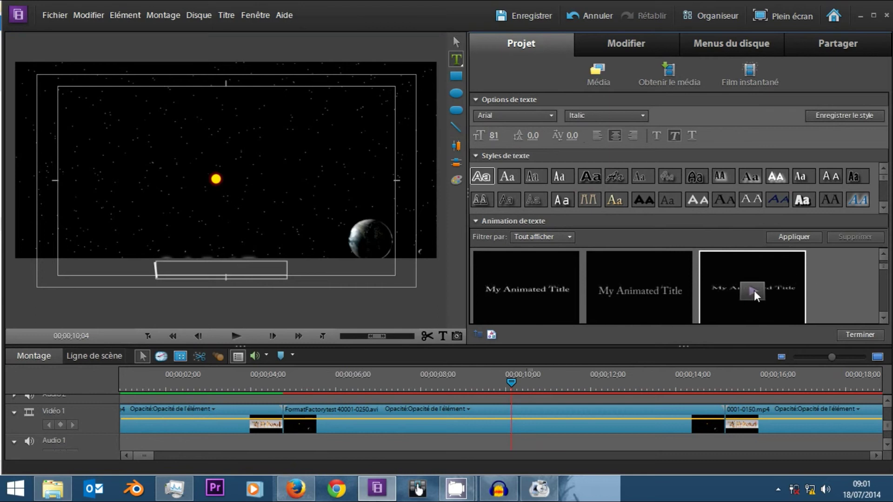
scroll(831, 303, "down", 1)
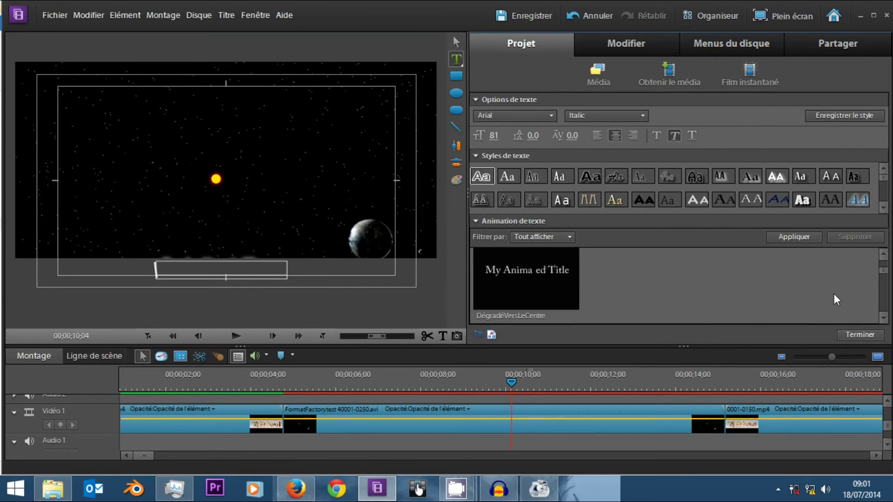
left_click(530, 274)
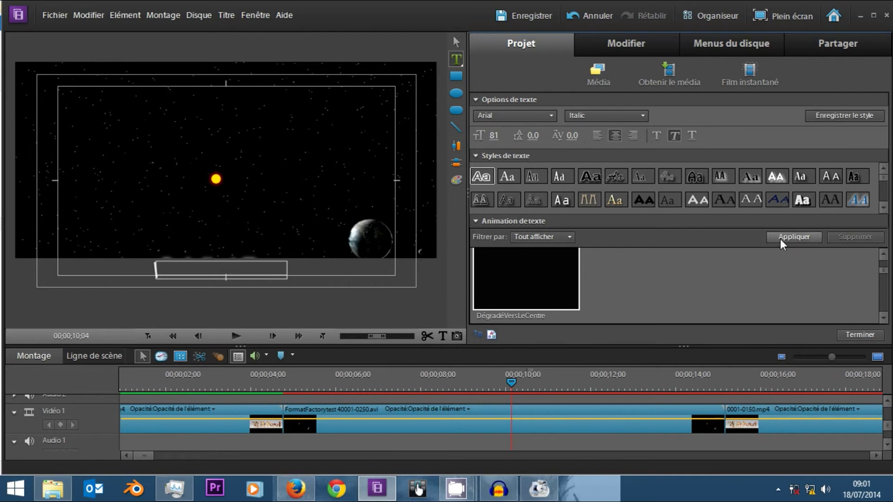
left_click_drag(883, 277, 882, 286)
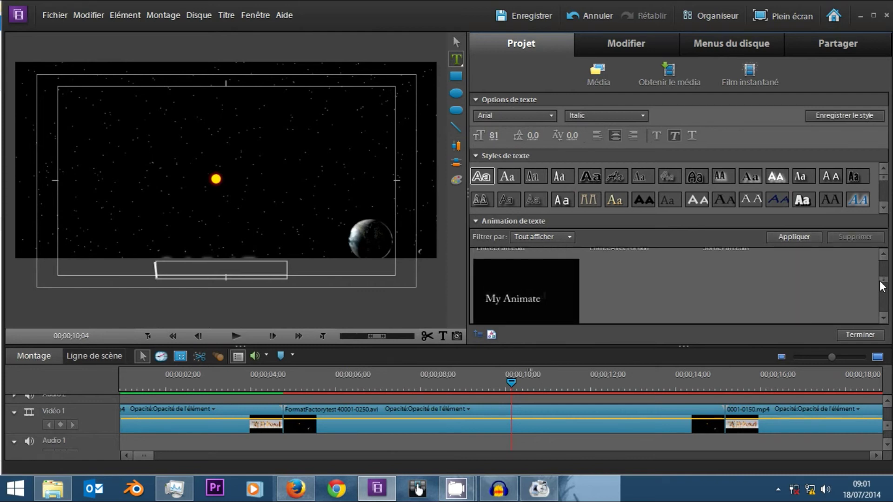
mouse_move(490, 280)
left_click(791, 236)
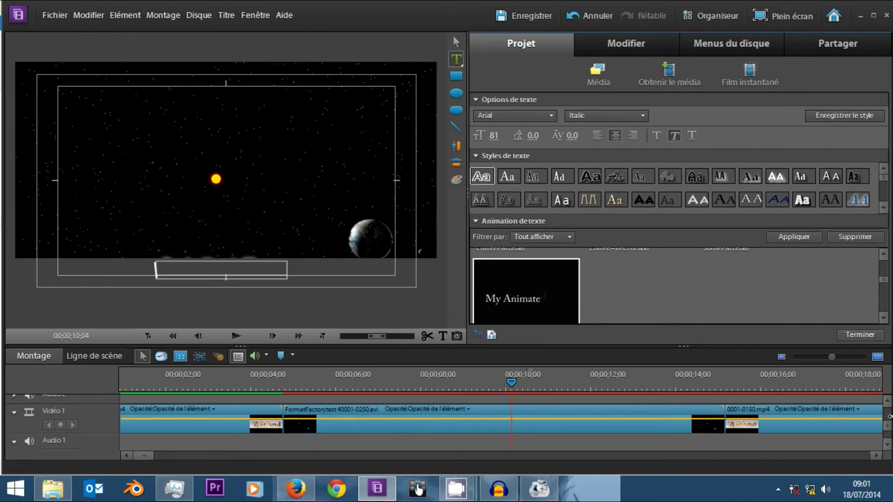
scroll(888, 416, "up", 2)
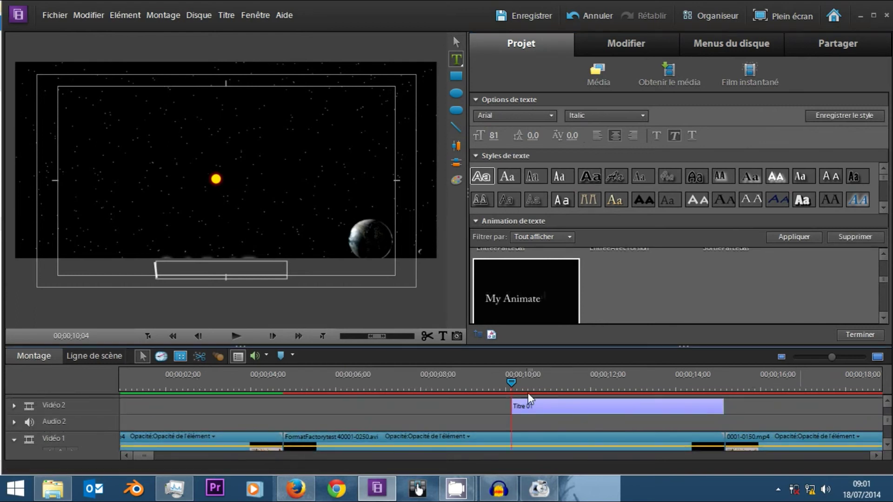
left_click_drag(514, 389, 571, 390)
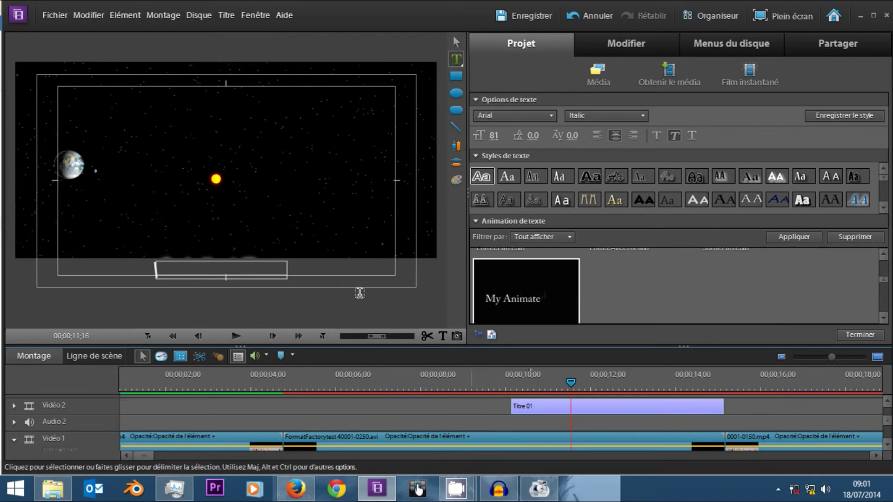
Close title editing and play the animated title from about 10;05.
left_click(459, 420)
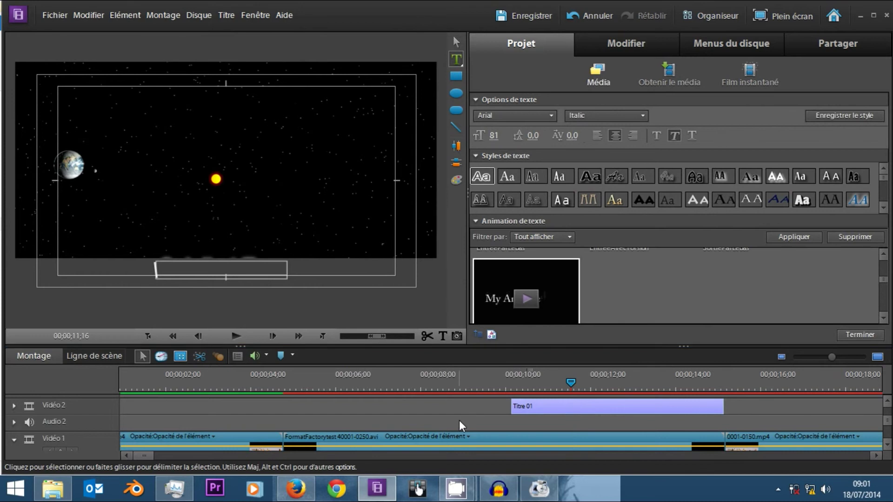
left_click(512, 383)
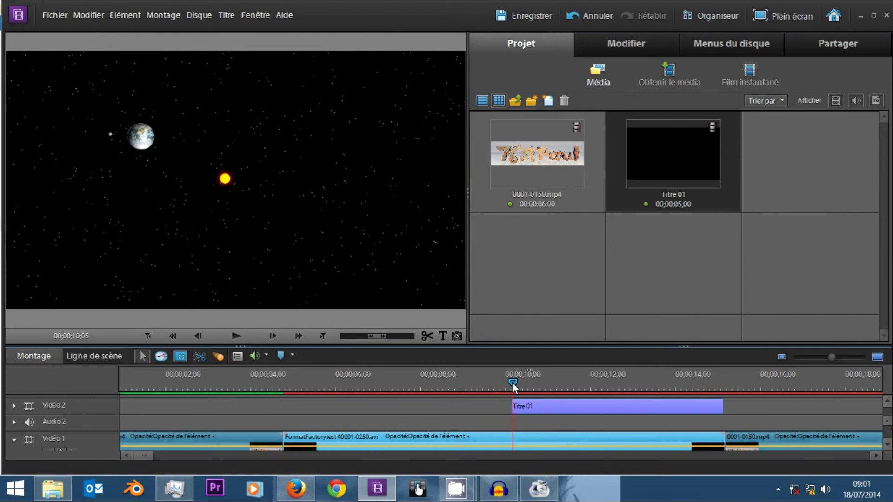
left_click_drag(515, 381, 539, 384)
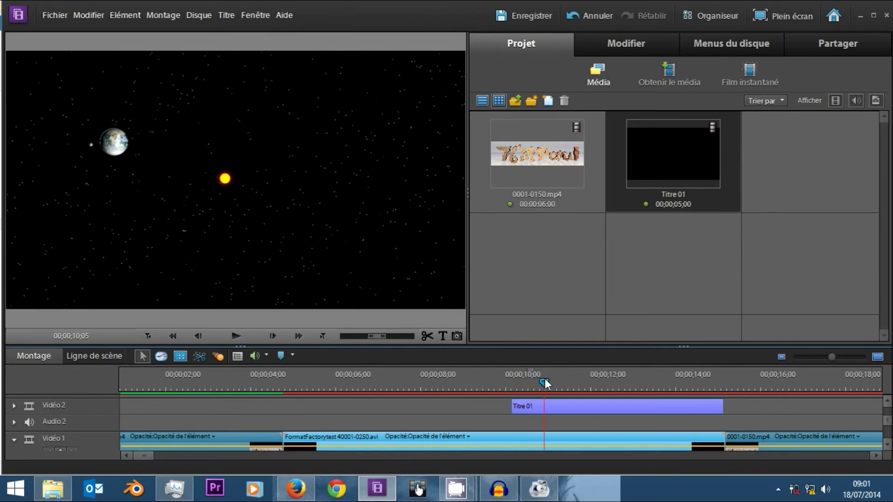
key("space")
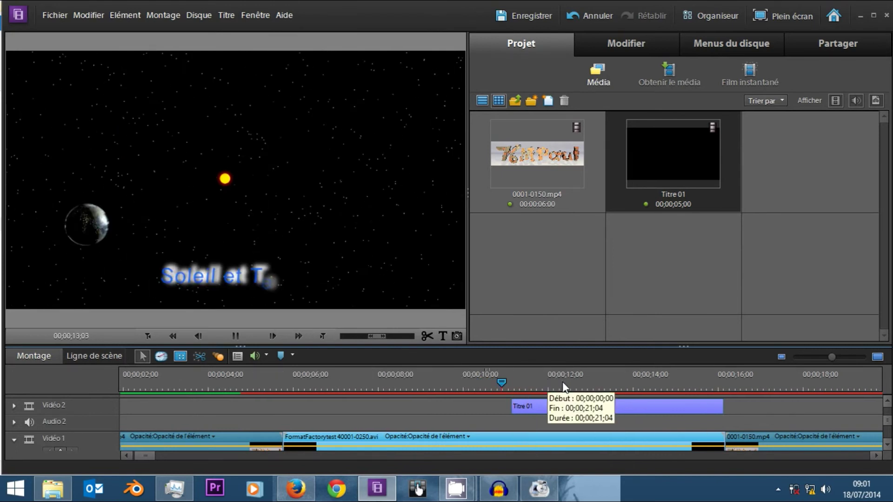
key("space")
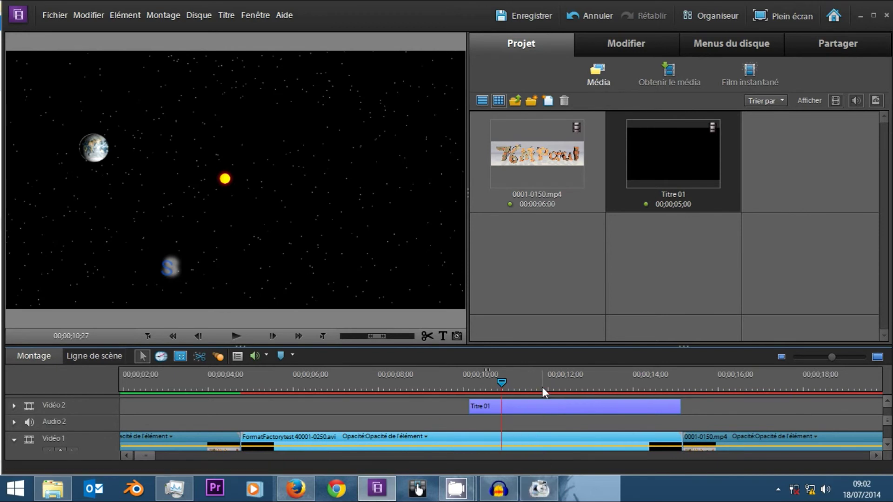
Stop playback and open the Modifier tab's Thèmes library.
mouse_move(168, 493)
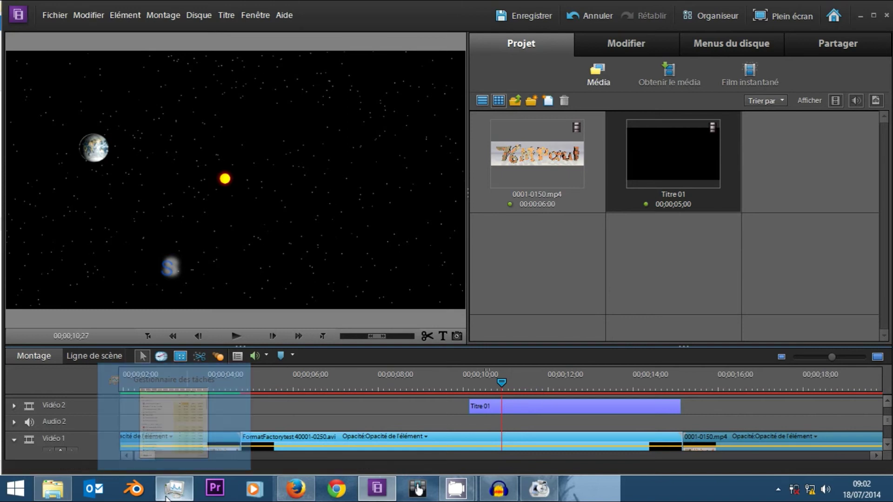
mouse_move(183, 465)
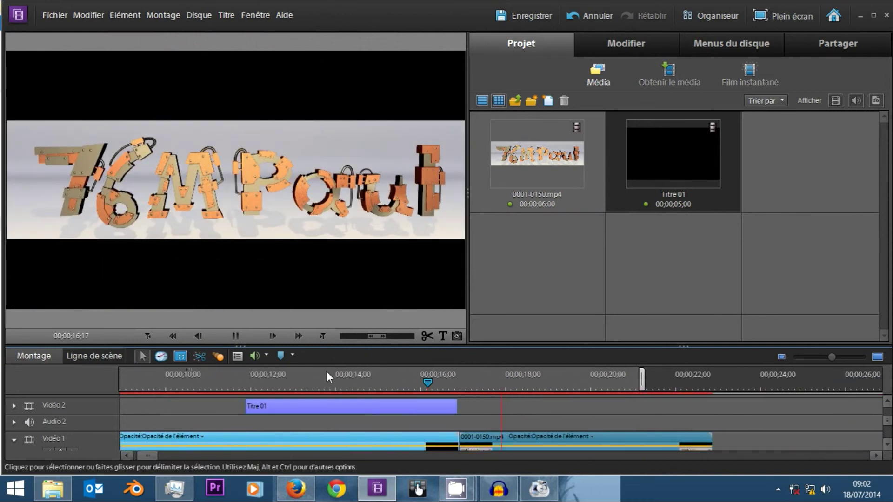
left_click(462, 386)
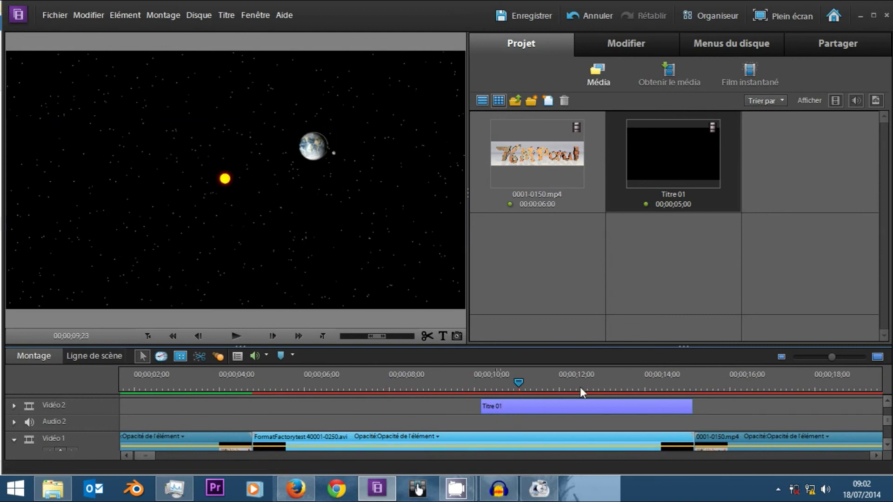
left_click(611, 45)
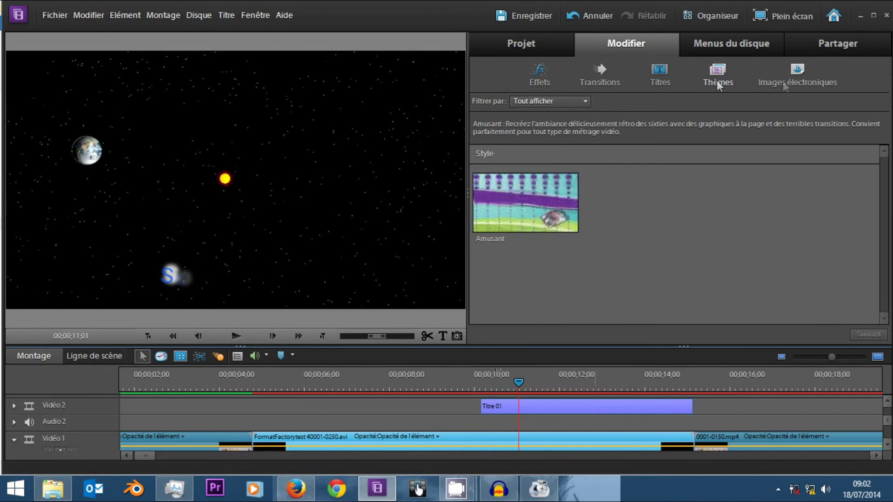
Show the Amusant title templates, then select Titre 01 and open its motion and opacity options.
left_click(658, 71)
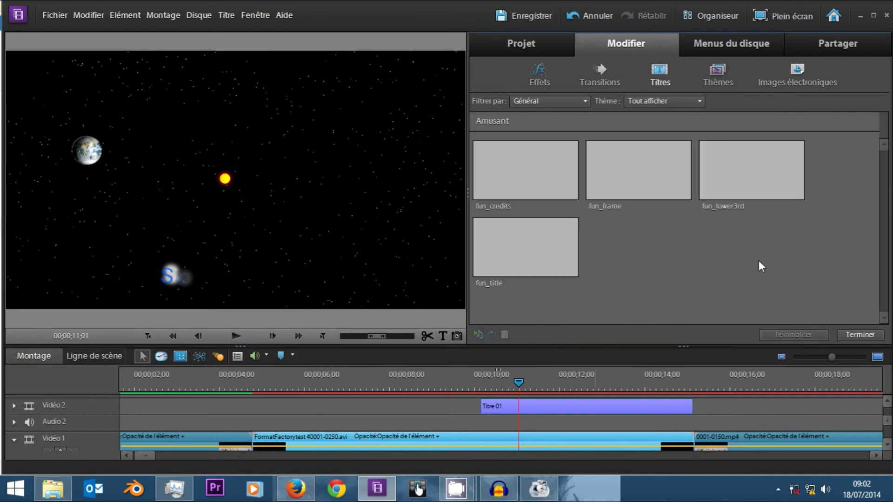
left_click(553, 406)
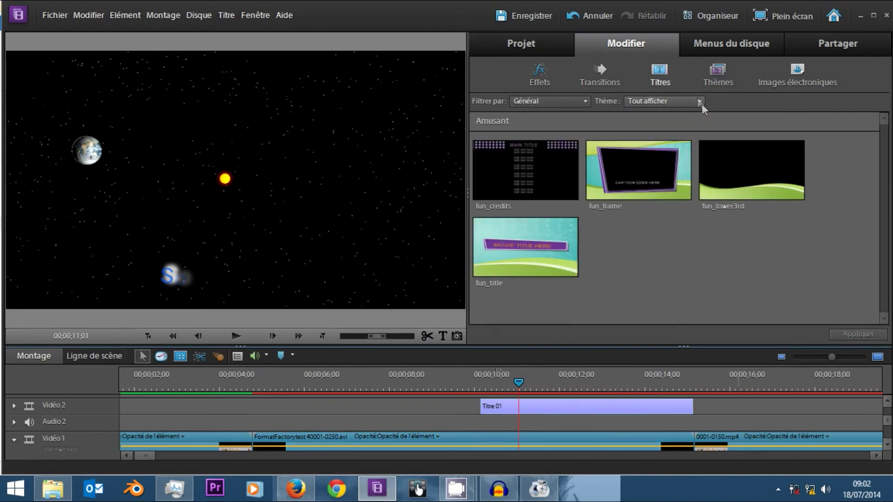
left_click(437, 435)
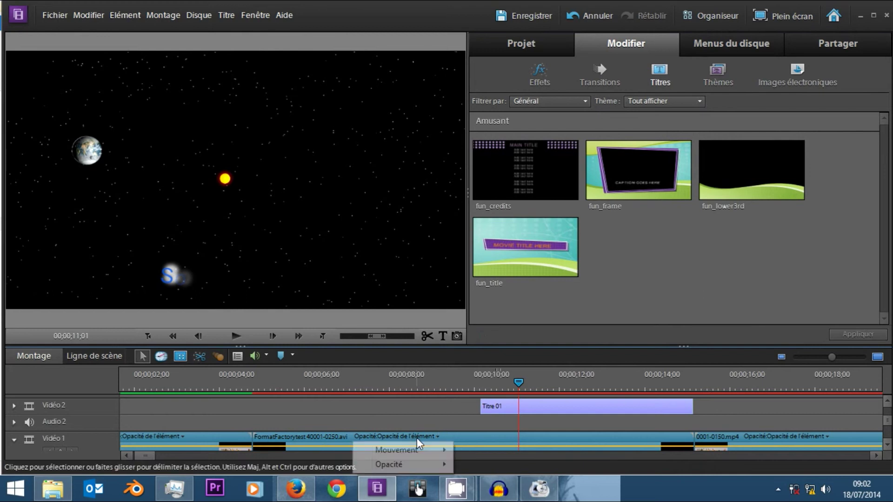
Browse the video effects, then filter the video transitions to the Fondu category.
left_click(543, 75)
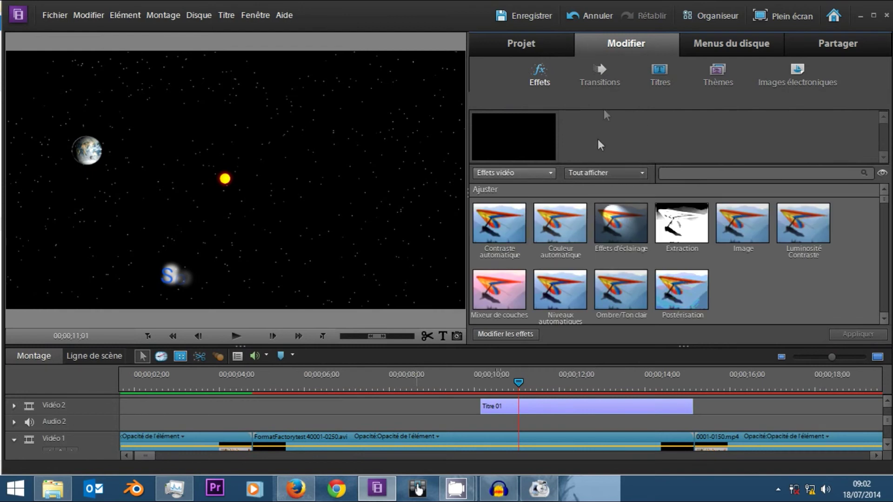
mouse_move(884, 200)
left_mouse_down()
mouse_move(879, 299)
mouse_move(877, 183)
left_mouse_up()
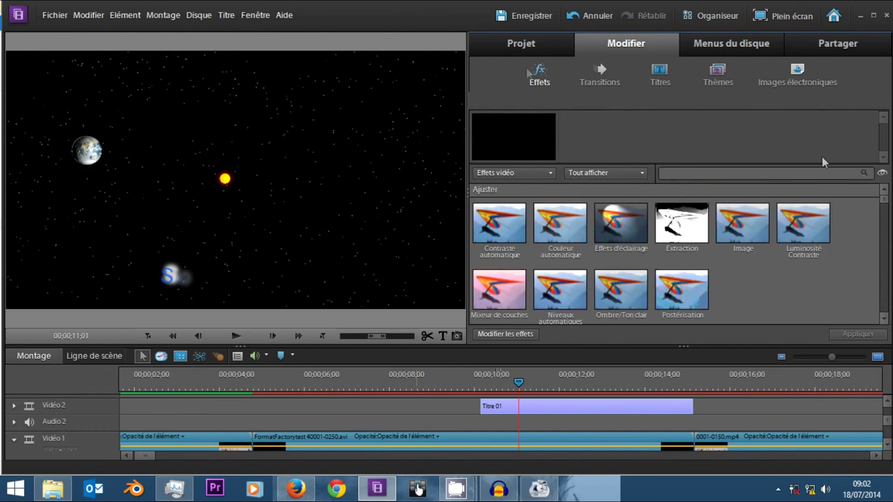
left_click(598, 69)
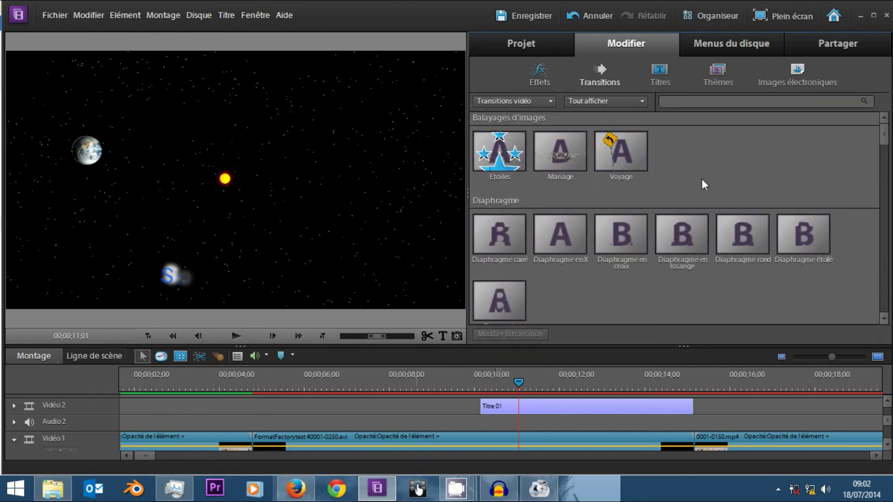
left_click_drag(883, 139, 888, 246)
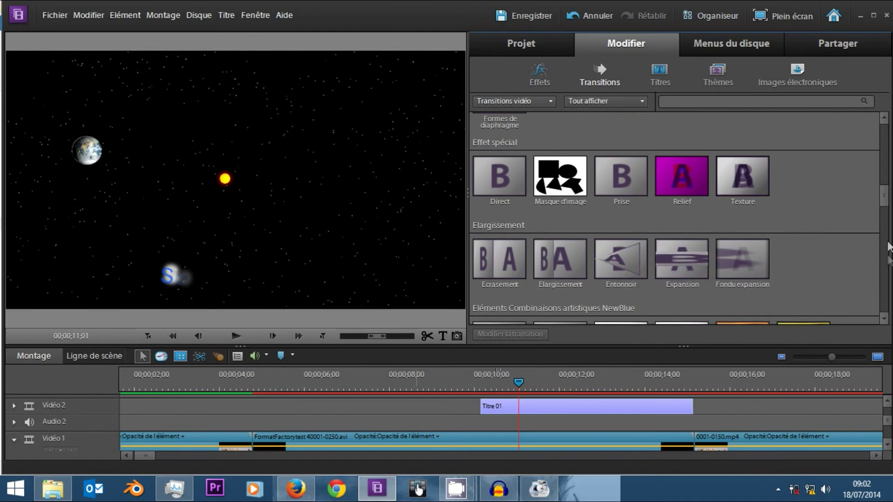
mouse_move(888, 286)
left_mouse_down()
mouse_move(888, 309)
mouse_move(888, 259)
left_mouse_up()
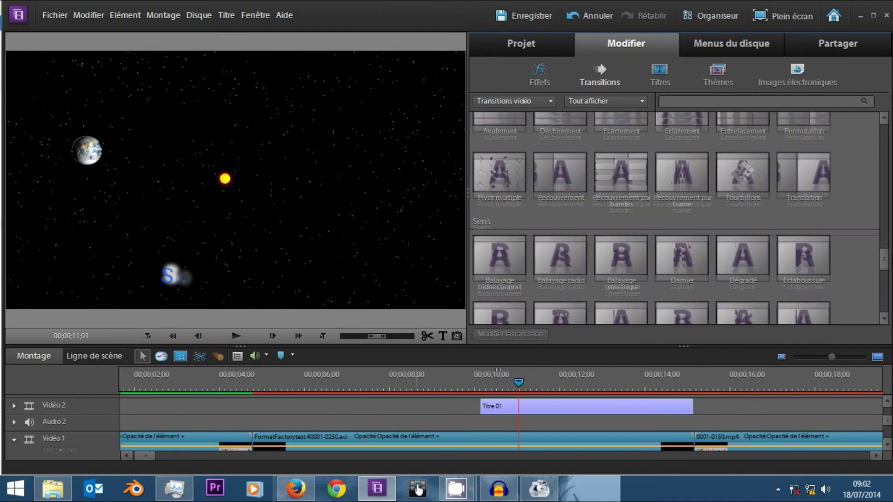
left_click(633, 100)
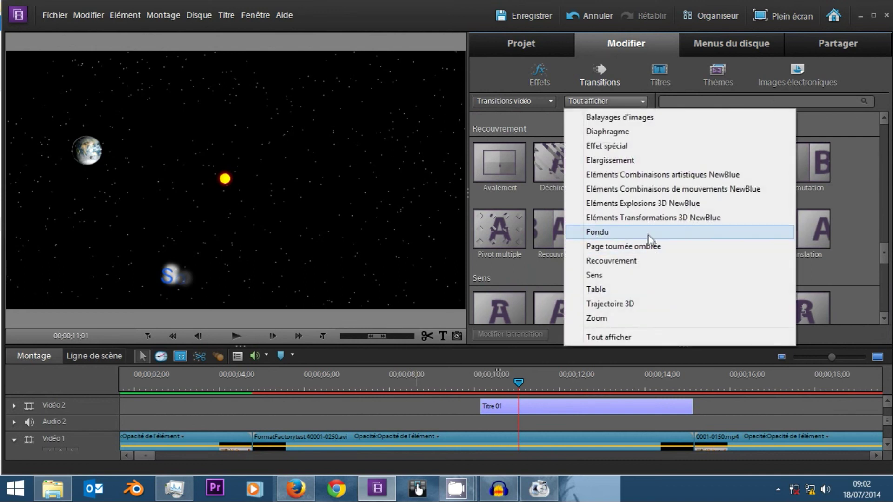
left_click(648, 233)
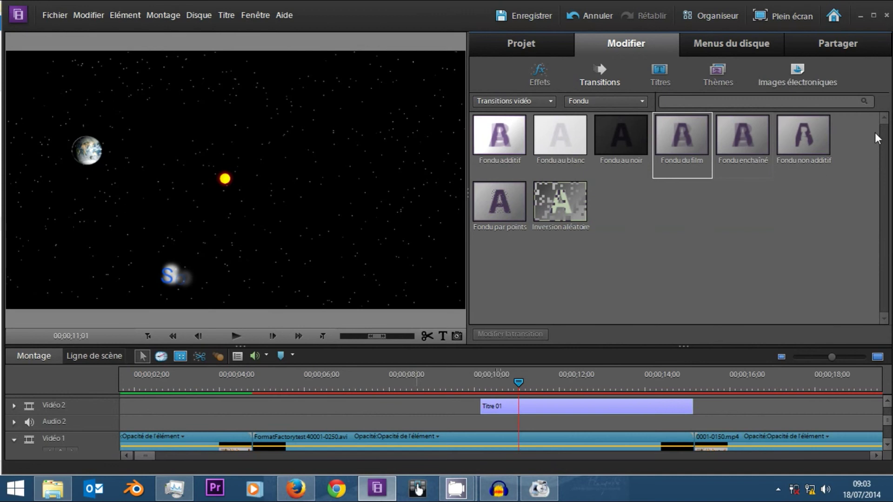
Scroll the clip-art image library, then return to the Fondu video transitions.
left_click(826, 83)
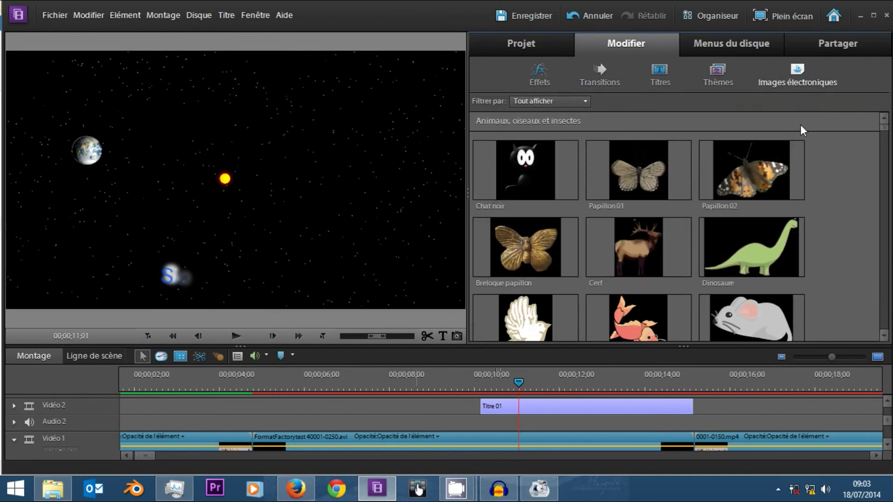
left_click_drag(885, 134, 884, 152)
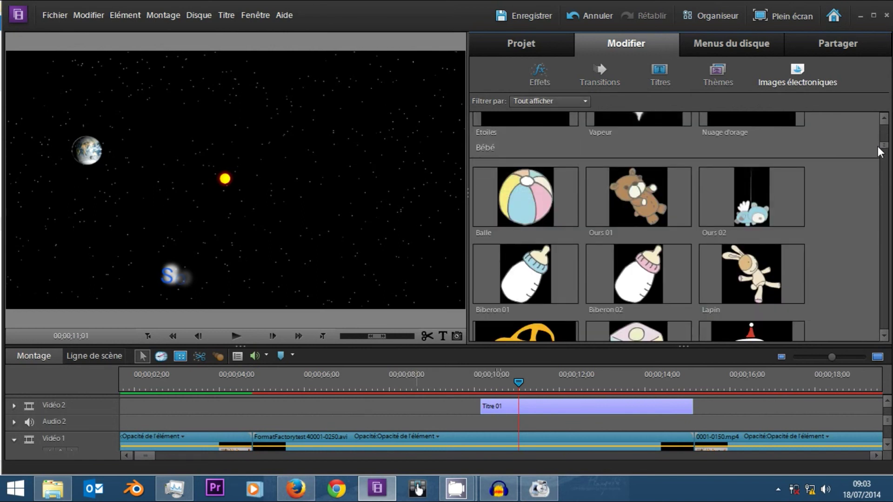
scroll(735, 209, "down", 5)
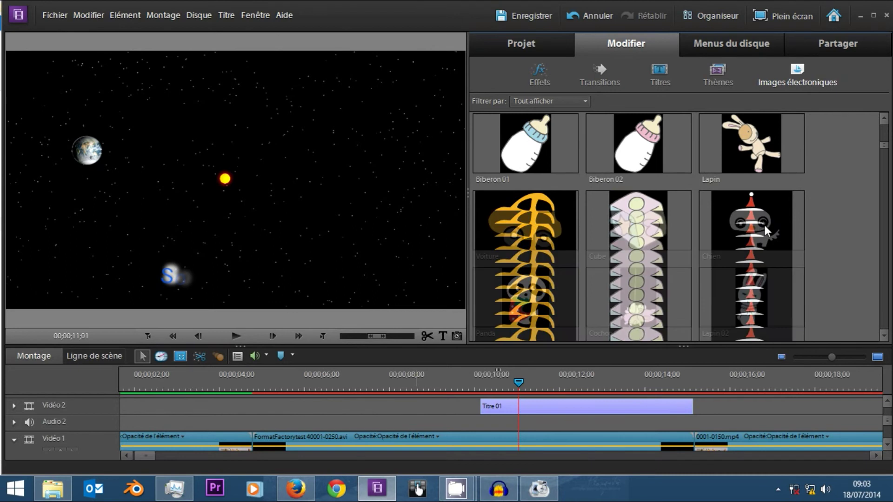
left_click(595, 78)
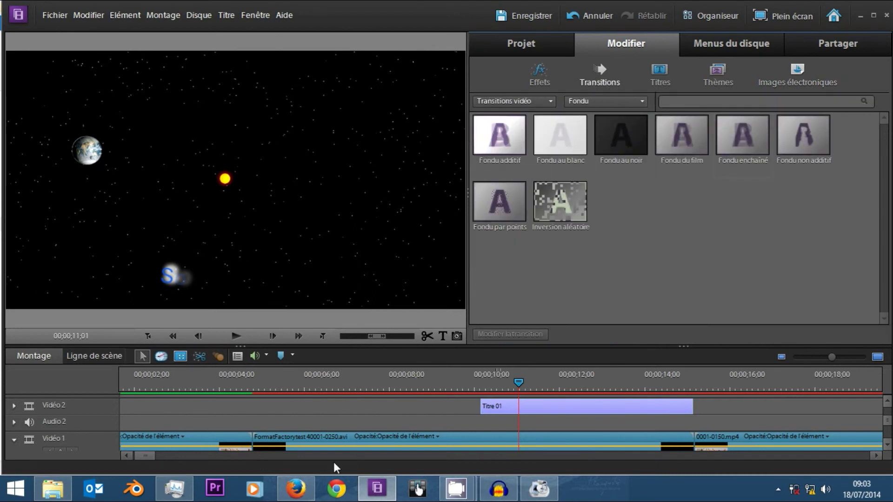
Drop a Fondu enchaîné cross-fade between the first two clips on Vidéo 1.
mouse_move(755, 136)
left_mouse_down()
mouse_move(563, 335)
mouse_move(707, 243)
left_mouse_up()
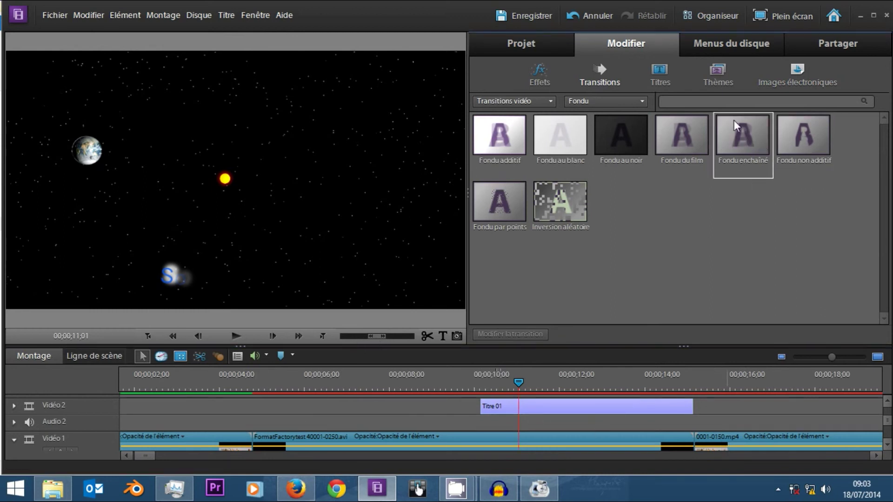
mouse_move(742, 136)
left_mouse_down()
mouse_move(757, 124)
mouse_move(256, 442)
left_mouse_up()
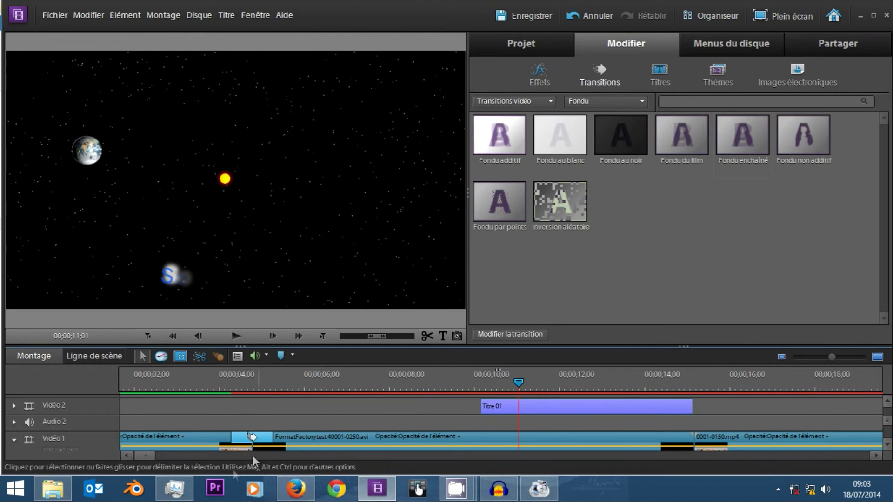
double_click(264, 438)
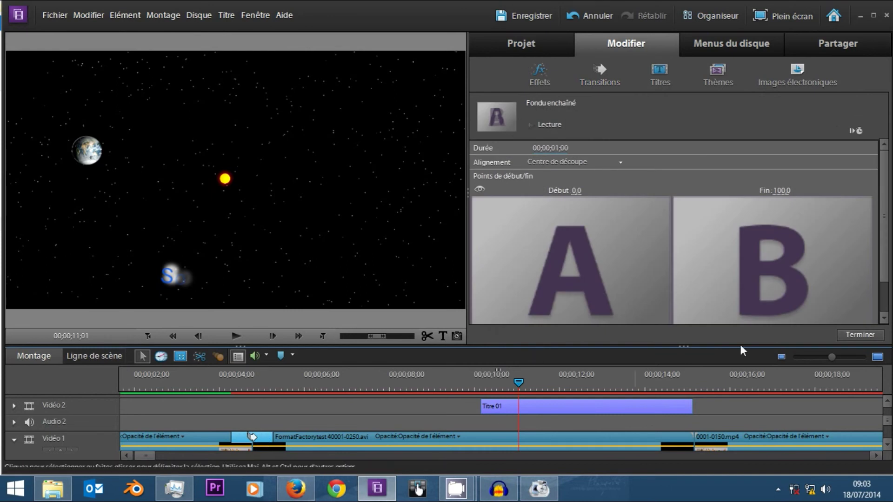
mouse_move(884, 203)
left_mouse_down()
mouse_move(886, 288)
mouse_move(888, 166)
left_mouse_up()
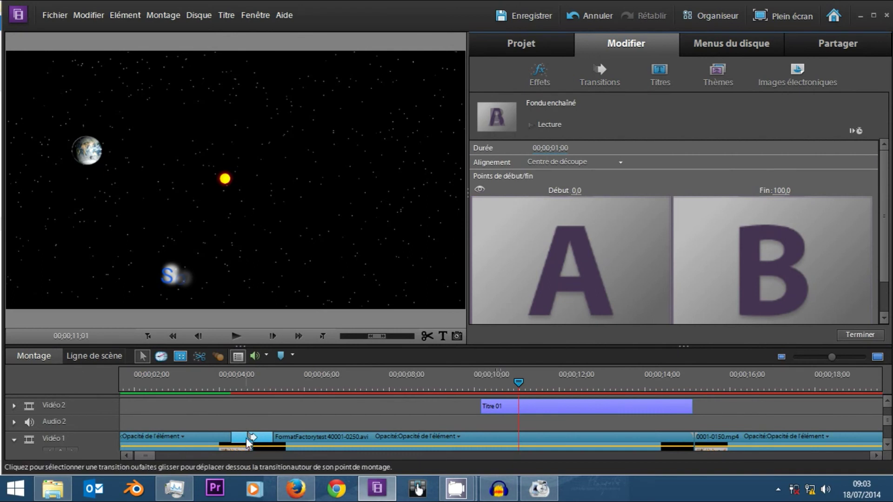
left_click_drag(565, 149, 619, 148)
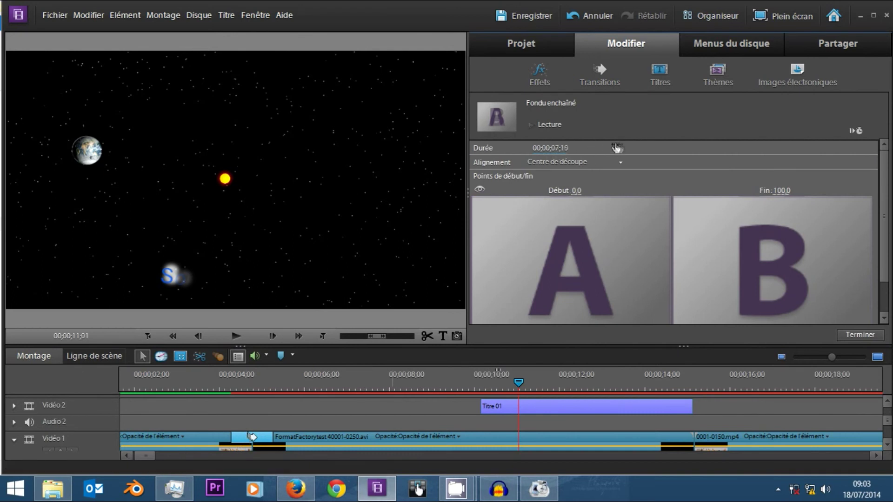
left_click(558, 147)
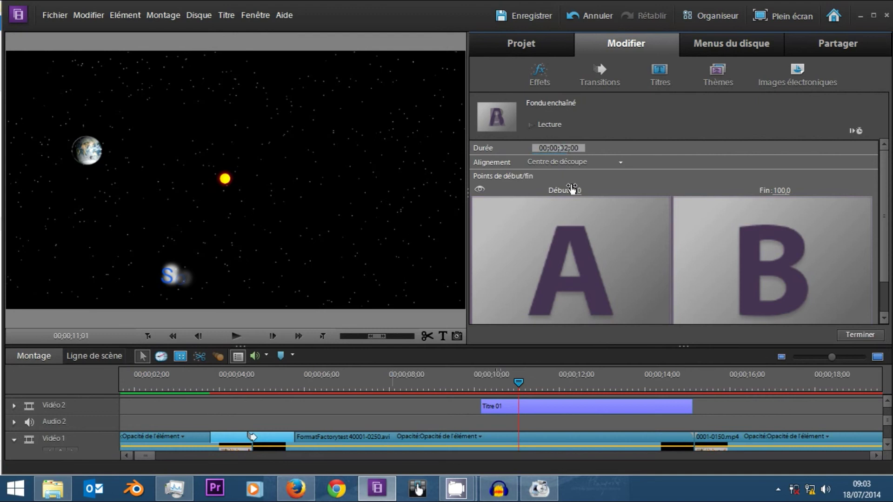
type("1")
key("Return")
left_click(586, 160)
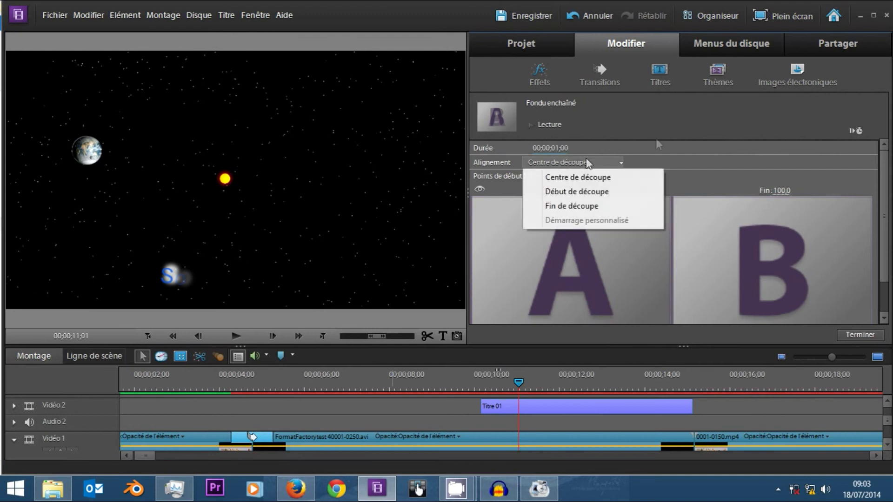
left_click(618, 190)
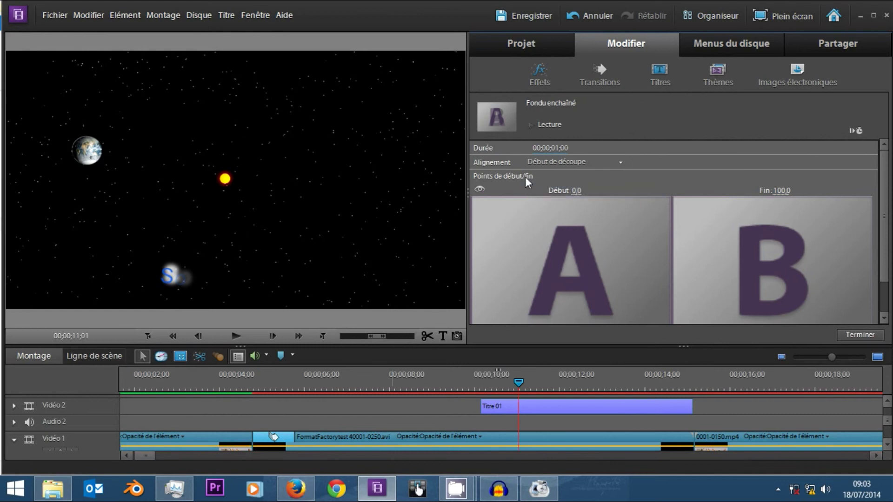
left_click(273, 383)
left_click(579, 161)
left_click(585, 210)
left_click(225, 386)
left_click(239, 392)
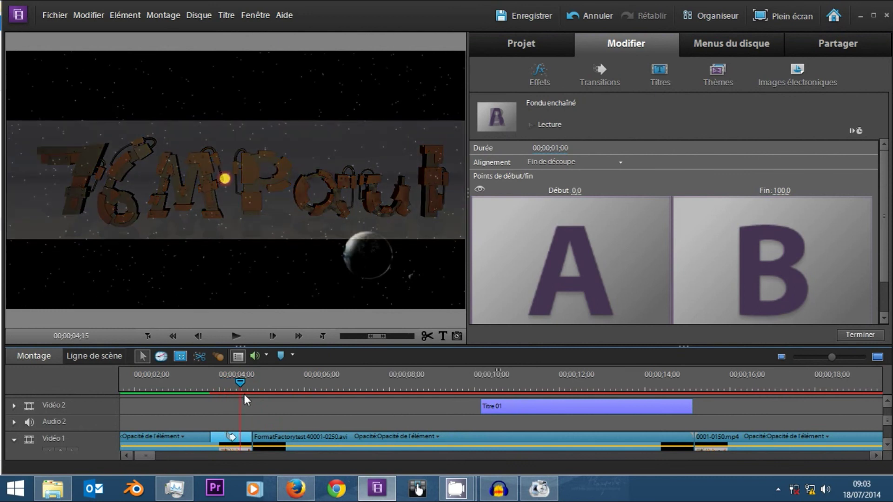
left_click(578, 163)
left_click(579, 176)
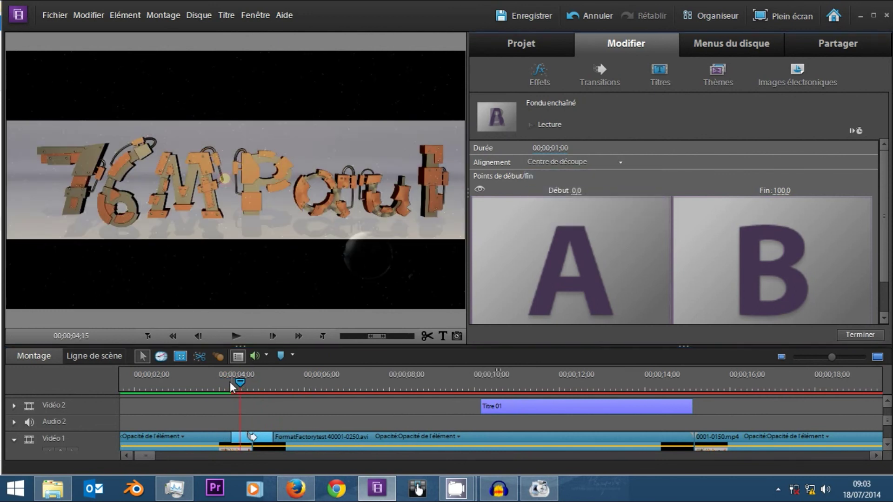
left_click(256, 392)
left_click(255, 394)
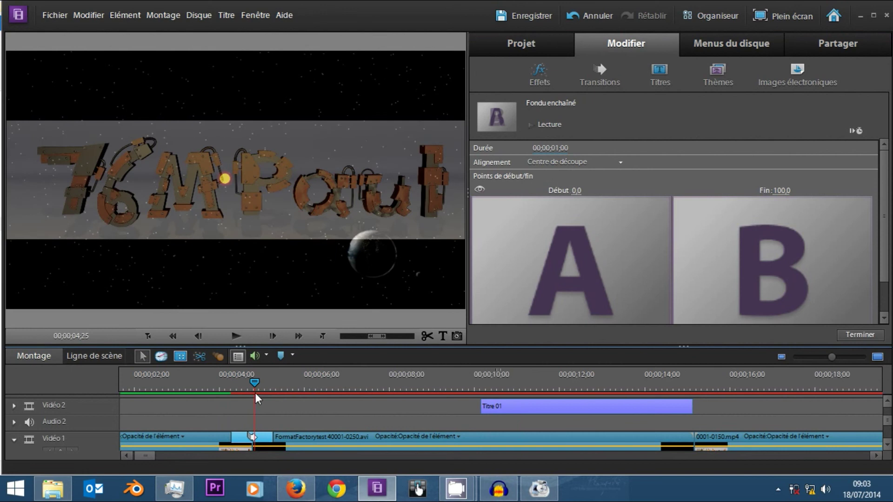
scroll(889, 246, "down", 3)
mouse_move(860, 245)
left_mouse_down()
mouse_move(774, 248)
mouse_move(858, 247)
left_mouse_up()
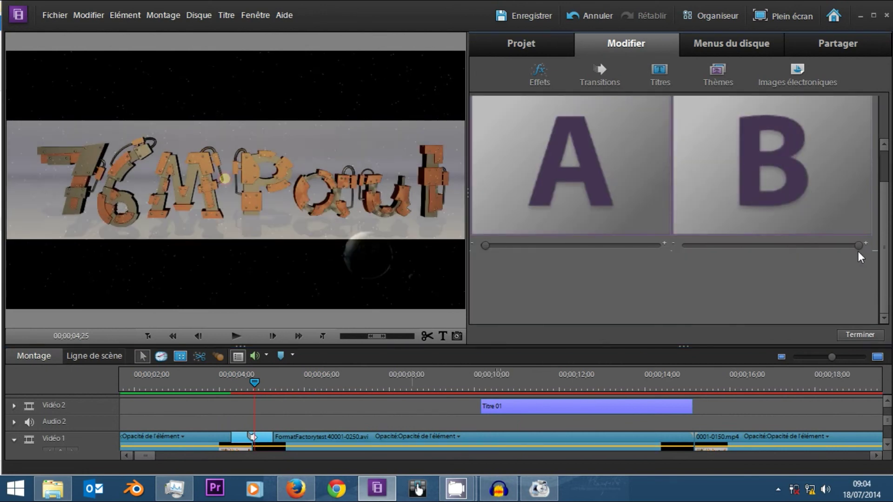
left_click_drag(491, 247, 464, 247)
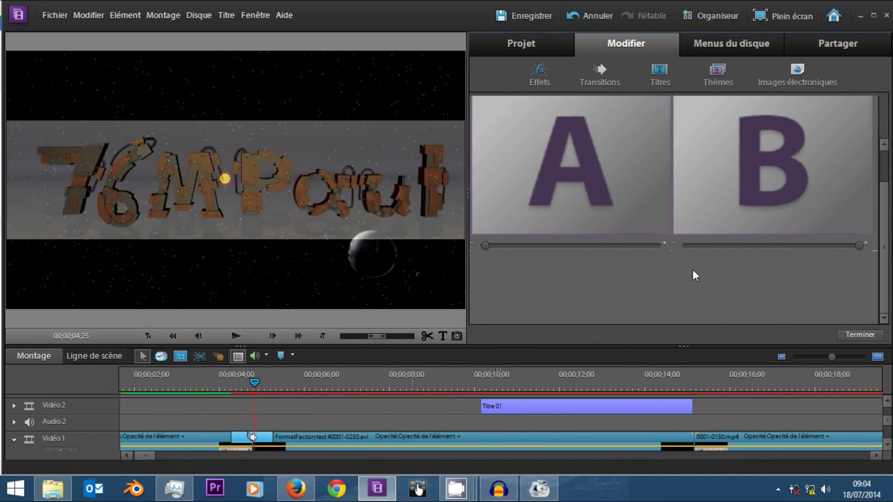
scroll(882, 216, "up", 3)
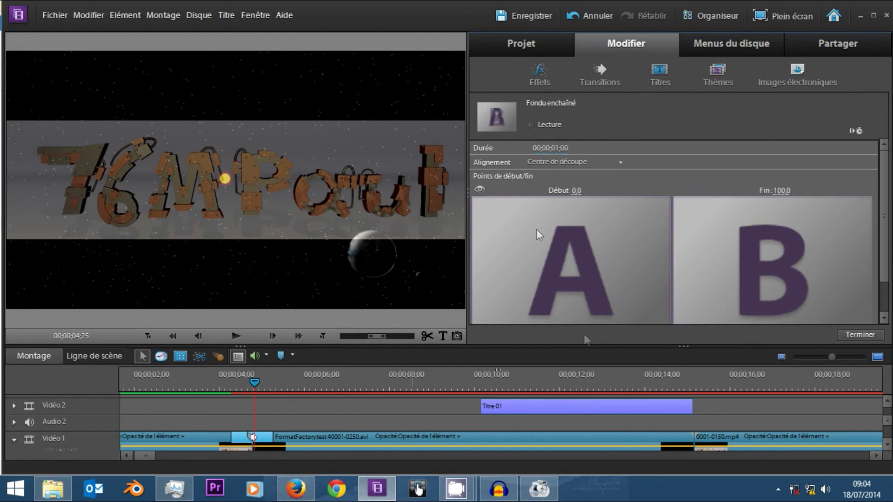
Drop Fondu enchaîné at the second Vidéo 1 cut and preview the FormatFactorytest clip.
left_click(593, 69)
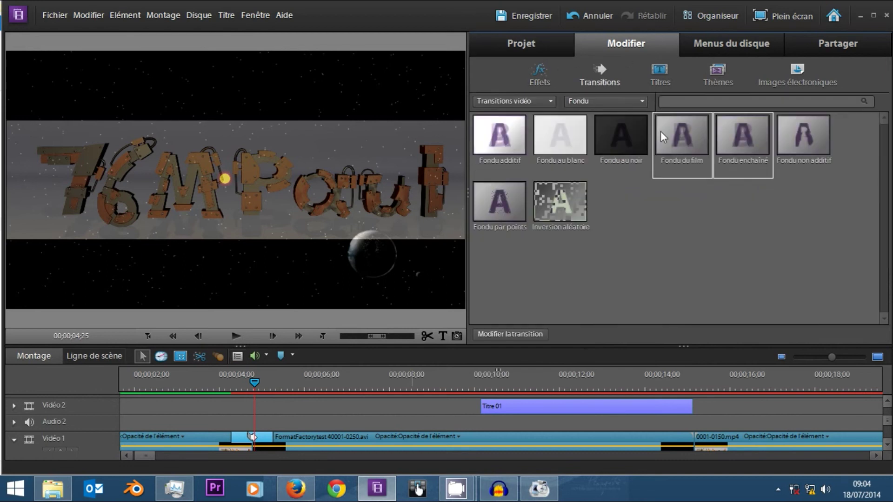
mouse_move(739, 135)
left_mouse_down()
mouse_move(703, 444)
mouse_move(697, 440)
left_mouse_up()
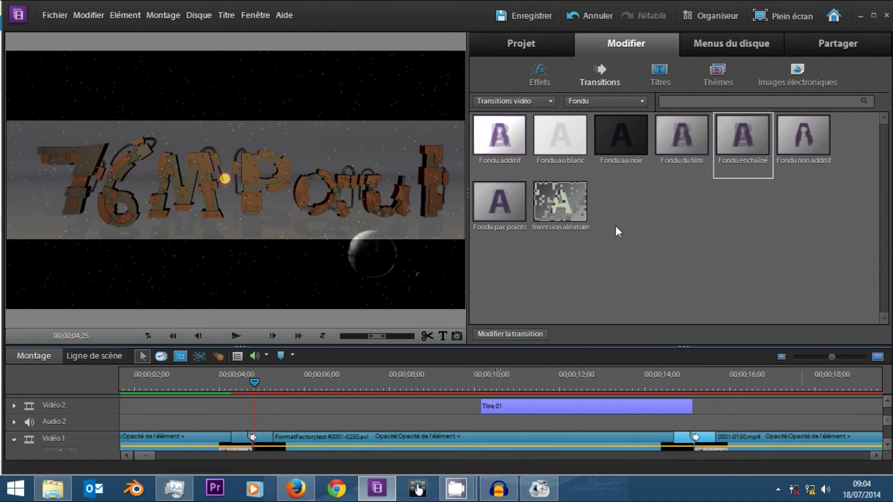
left_click(327, 439)
double_click(327, 443)
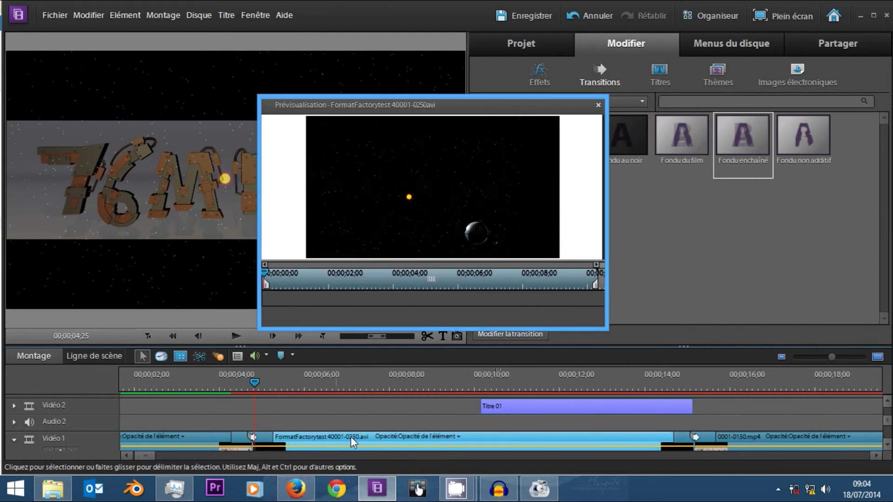
left_click(598, 102)
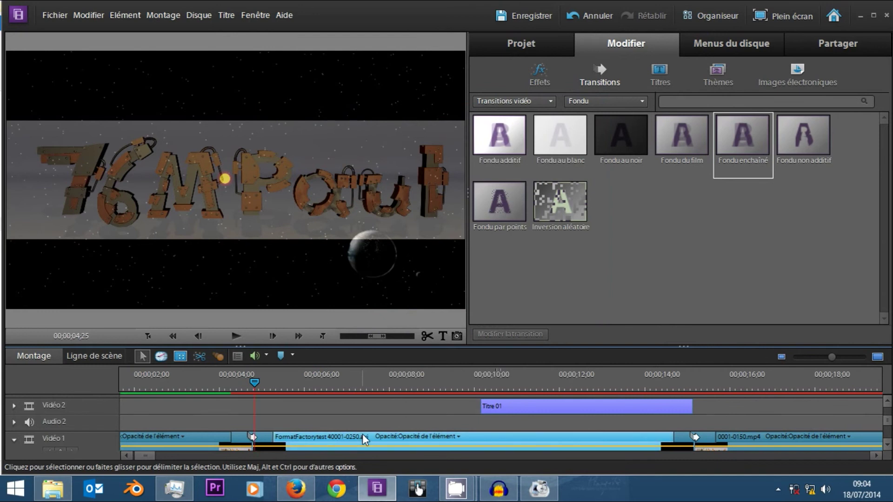
left_click(352, 395)
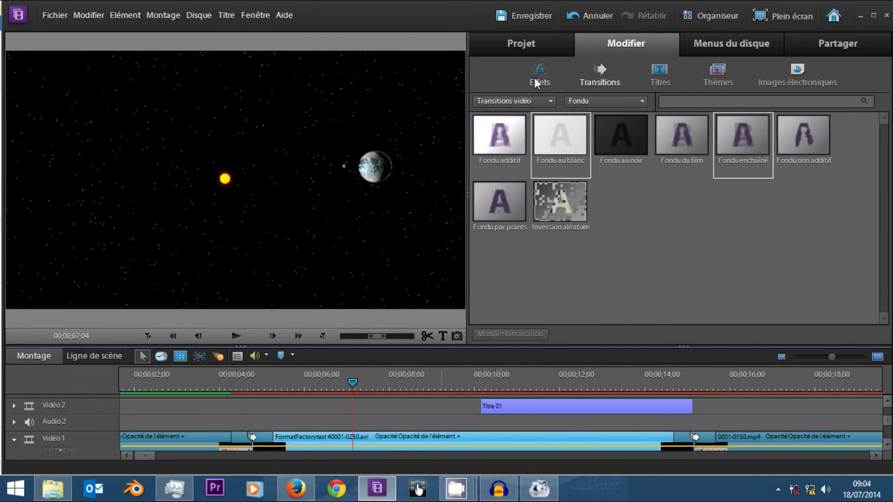
left_click(539, 78)
Open the clip's Mouvement properties, scale it to 82.9 and reposition it in the frame.
left_click(522, 335)
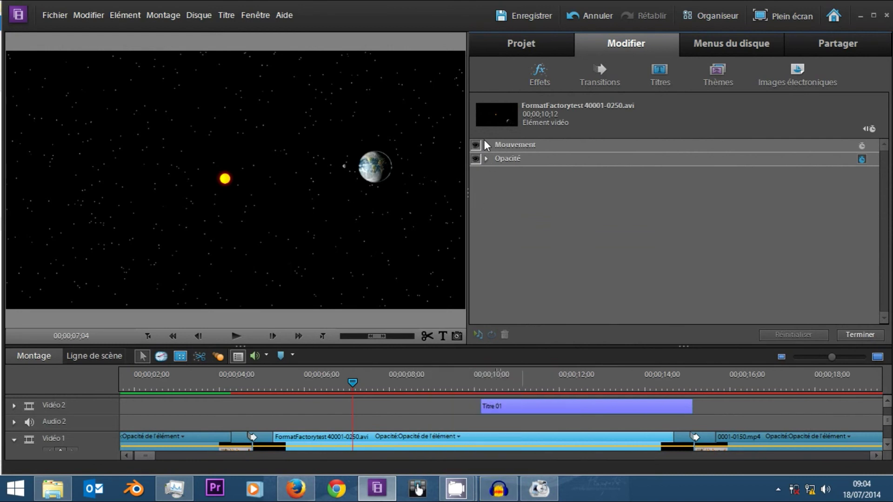
left_click(512, 144)
left_click(485, 146)
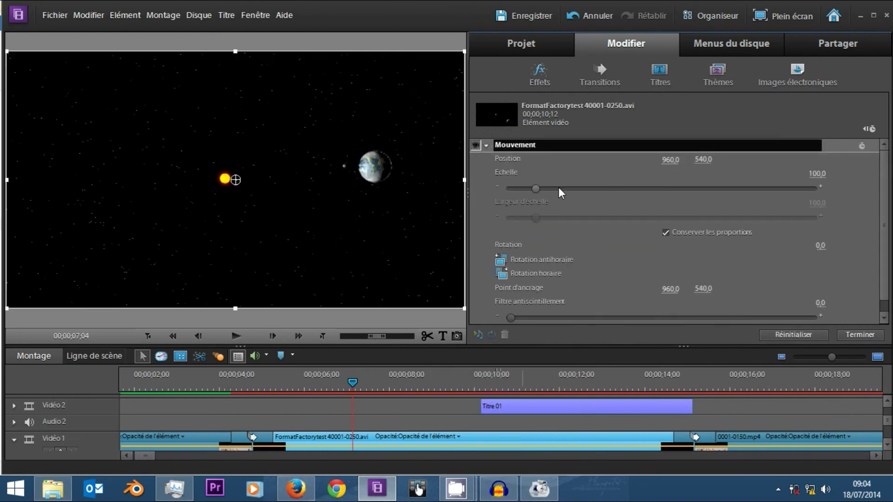
left_click_drag(693, 188, 531, 188)
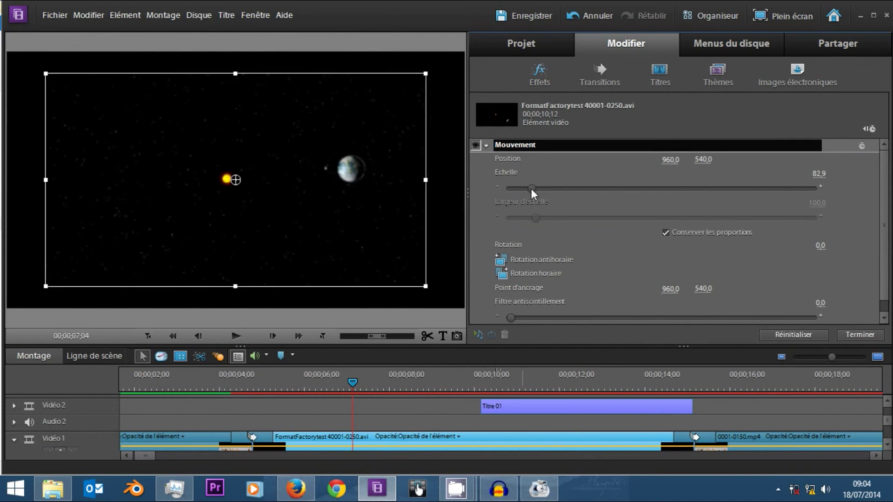
mouse_move(518, 493)
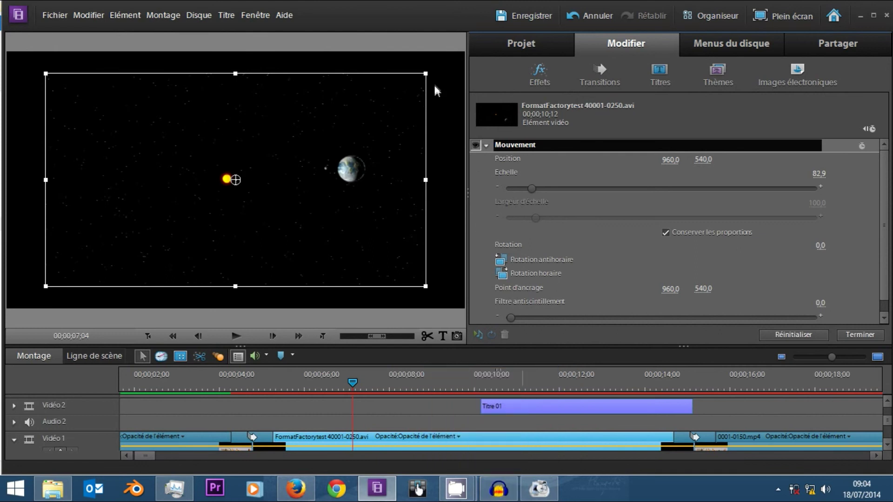
mouse_move(425, 74)
left_mouse_down()
mouse_move(398, 121)
mouse_move(481, 92)
left_mouse_up()
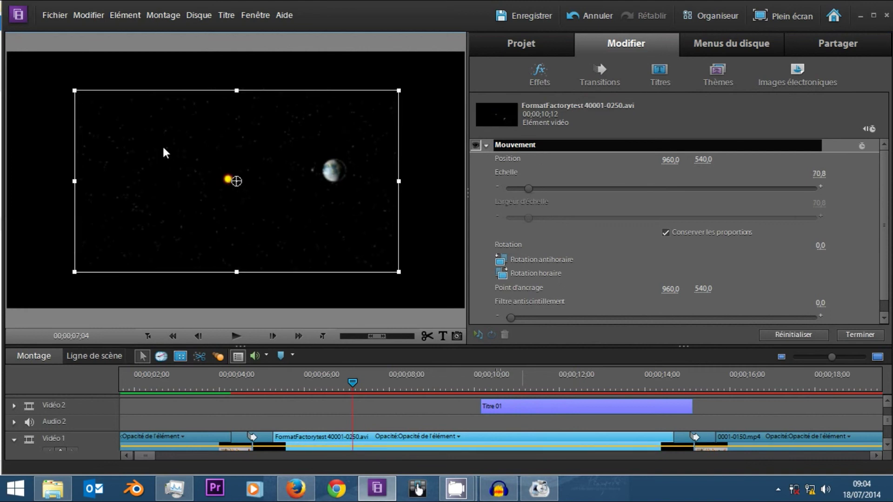
mouse_move(138, 182)
left_mouse_down()
mouse_move(288, 260)
mouse_move(345, 258)
left_mouse_up()
left_click_drag(310, 185, 288, 179)
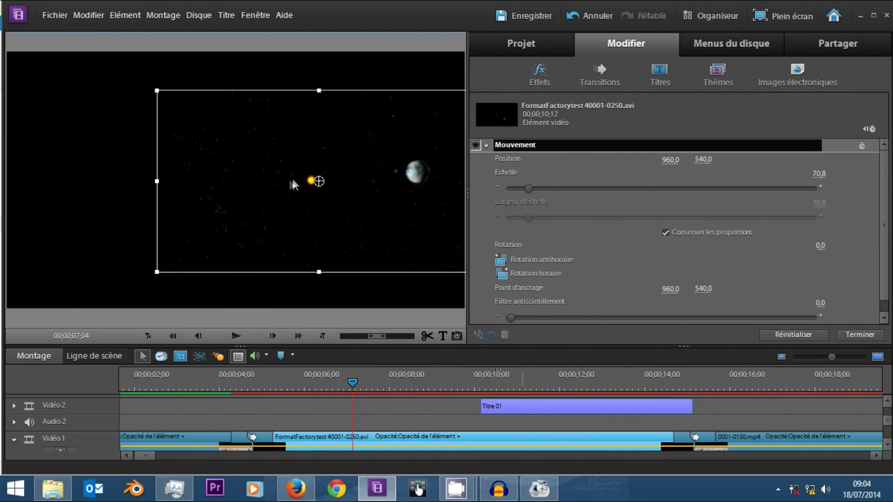
Reset rotation to 0°, try a 23.4 width squeeze with proportions unlocked, then undo it.
left_click(511, 275)
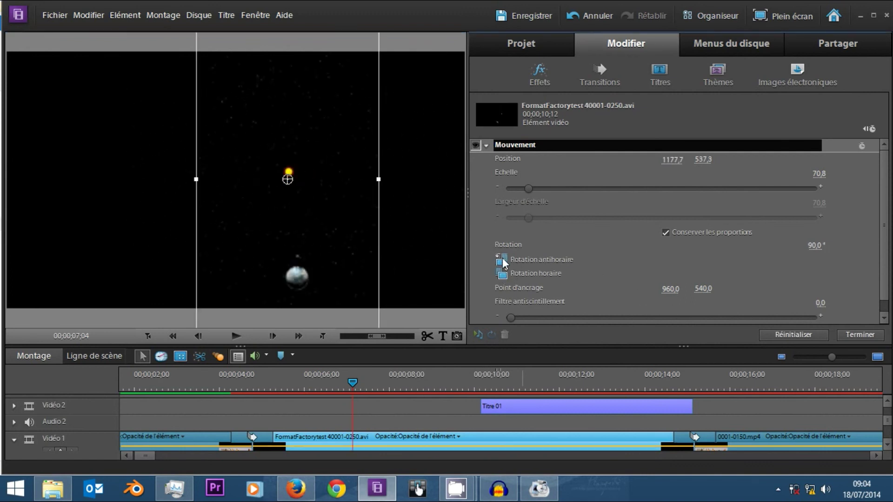
left_click(502, 261)
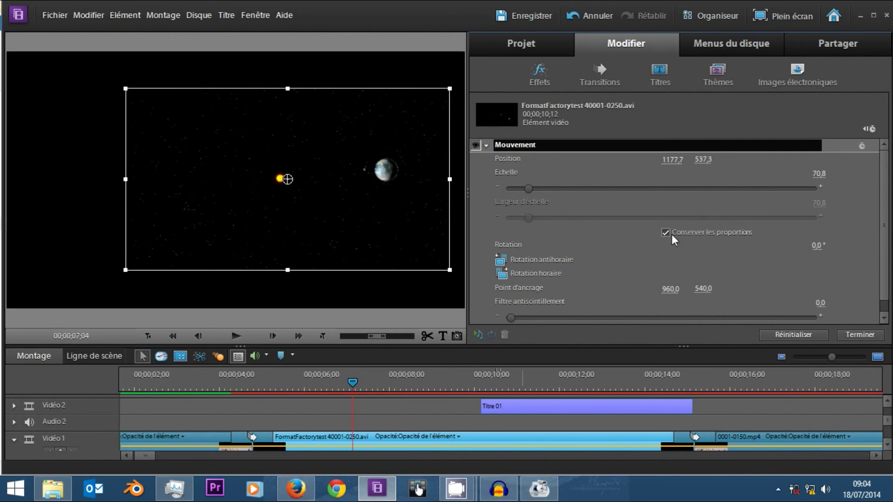
left_click_drag(446, 87, 438, 105)
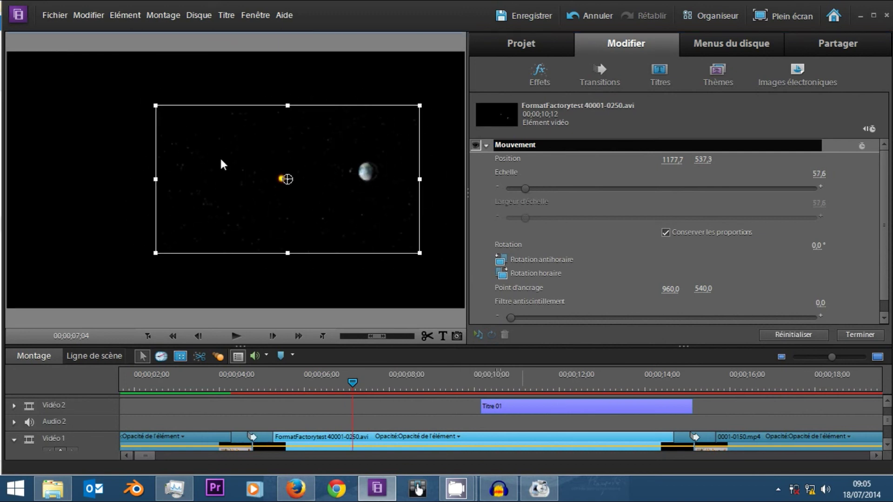
left_click(665, 231)
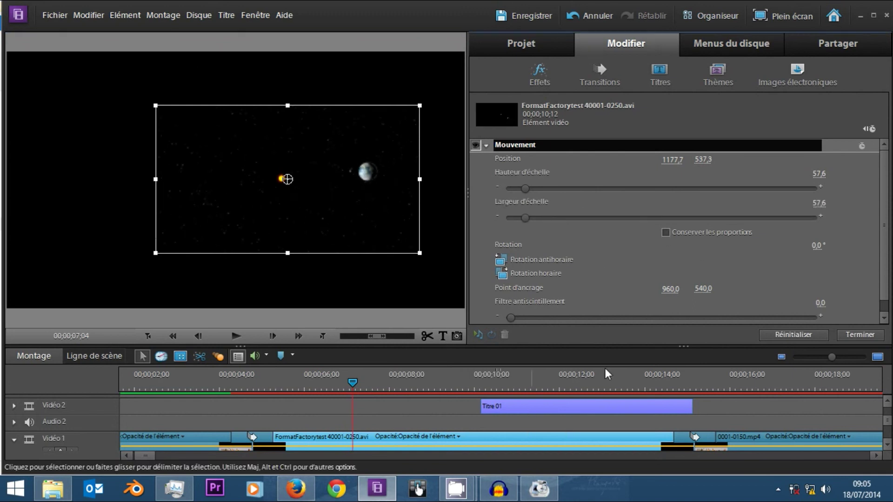
mouse_move(418, 179)
left_mouse_down()
mouse_move(301, 185)
mouse_move(321, 196)
left_mouse_up()
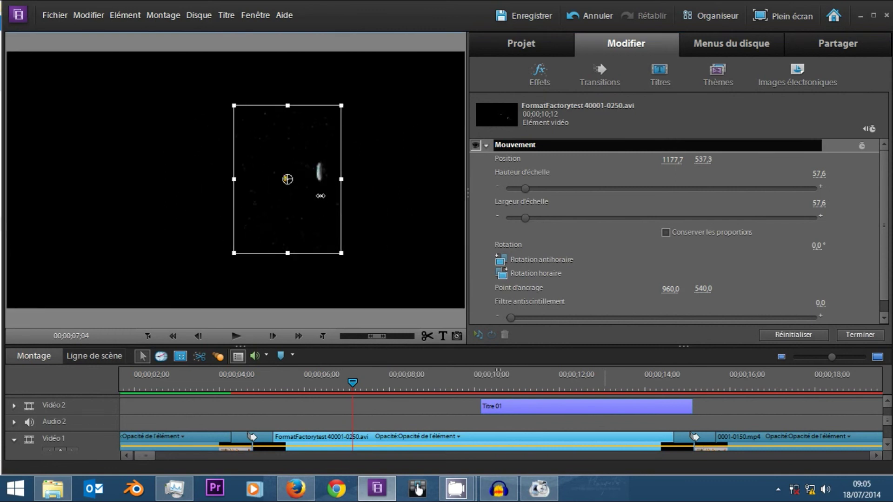
left_click_drag(321, 195, 320, 196)
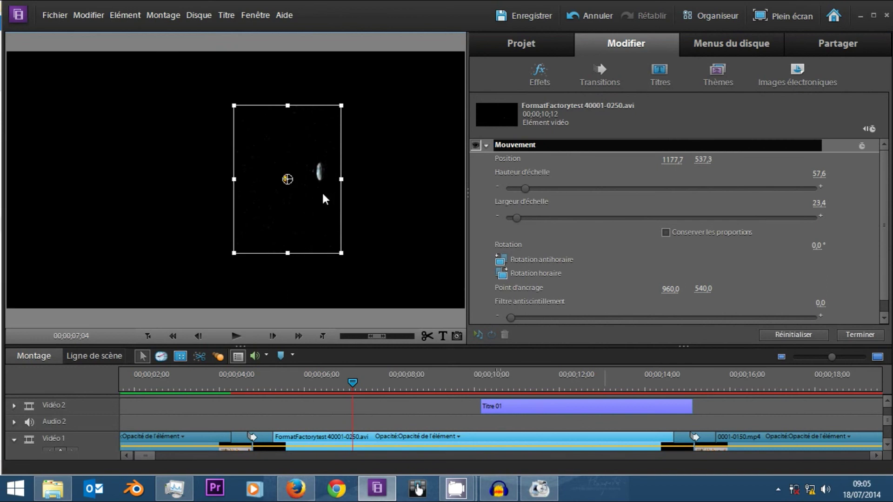
key("ctrl+z")
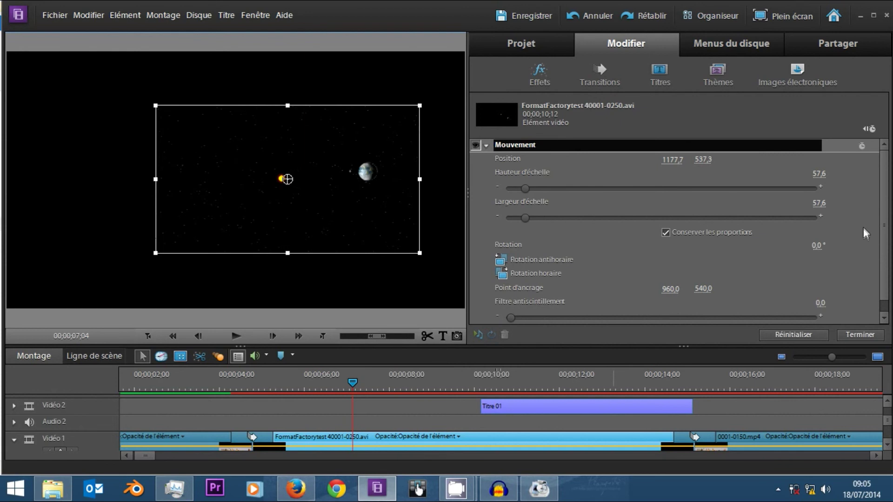
Expand Opacité at 100 %, return the clip to 100 scale and scrub the timeline preview.
scroll(883, 276, "down", 1)
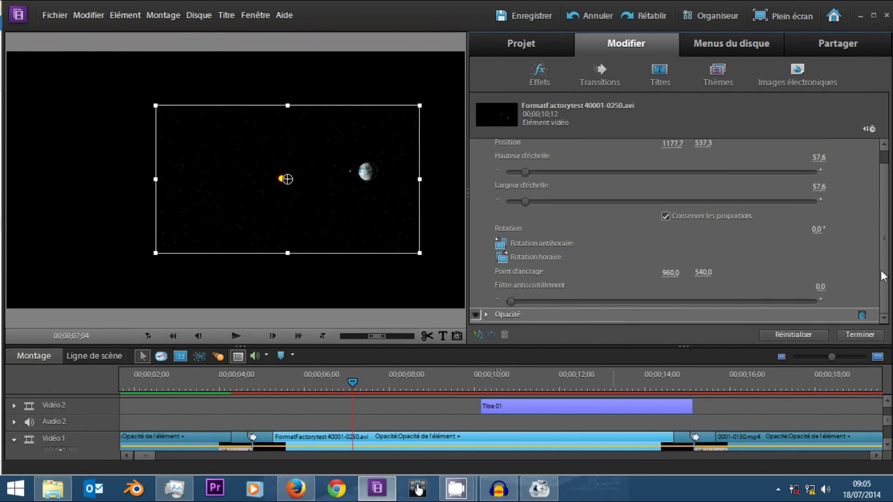
left_click(485, 315)
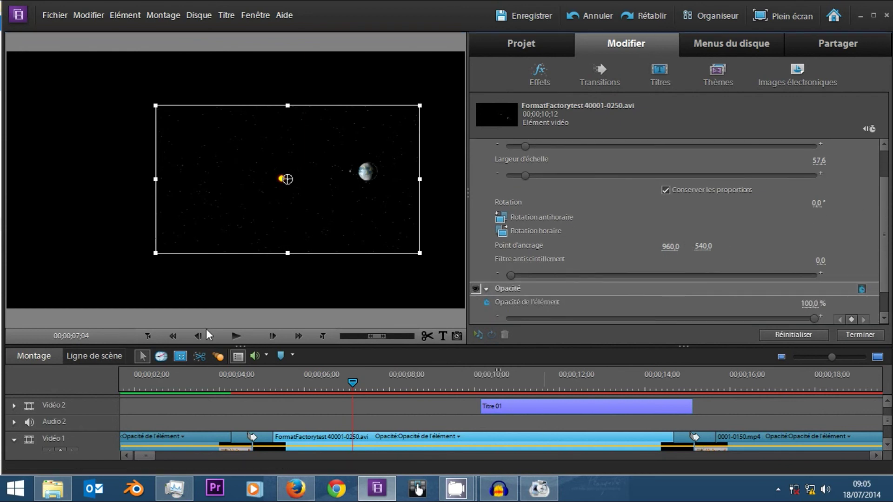
scroll(352, 203, "up", 2)
key("ctrl+r")
scroll(396, 207, "up", 1)
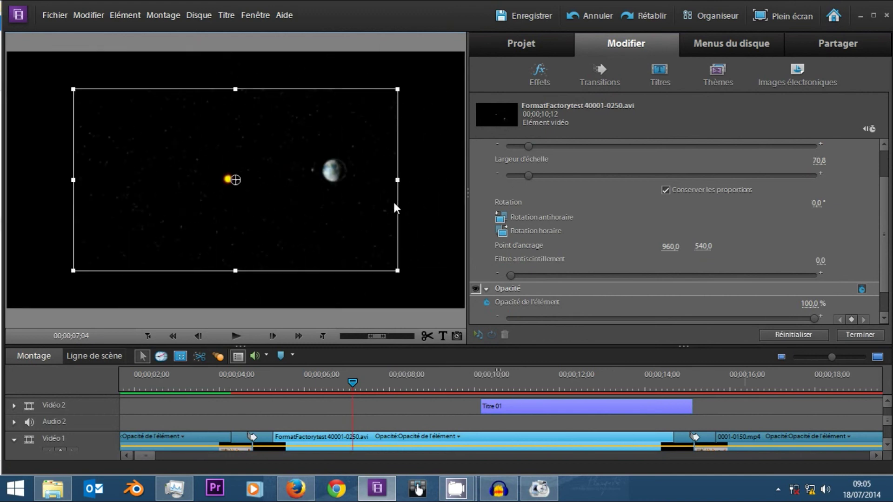
scroll(395, 207, "up", 1)
scroll(395, 207, "up", 1)
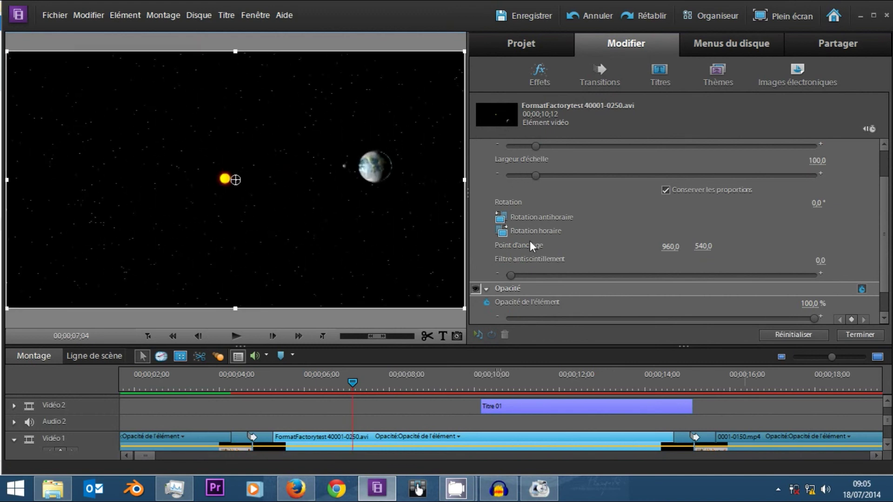
left_click_drag(199, 384, 515, 393)
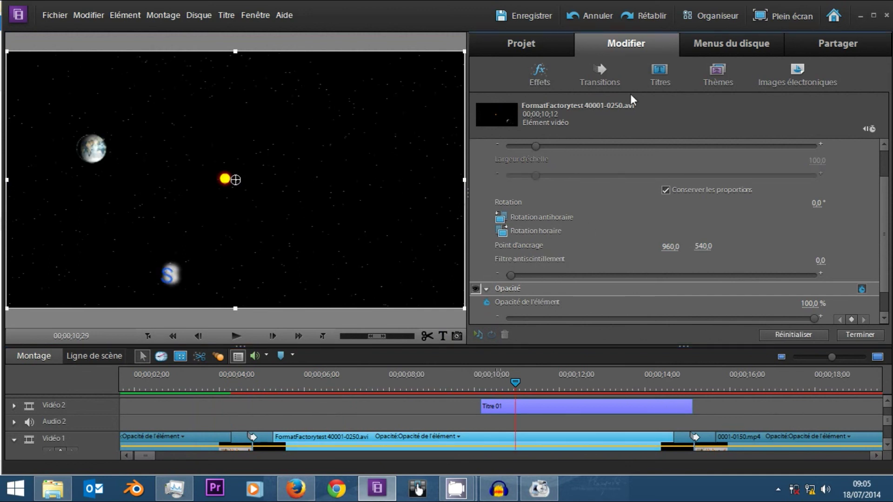
left_click(536, 84)
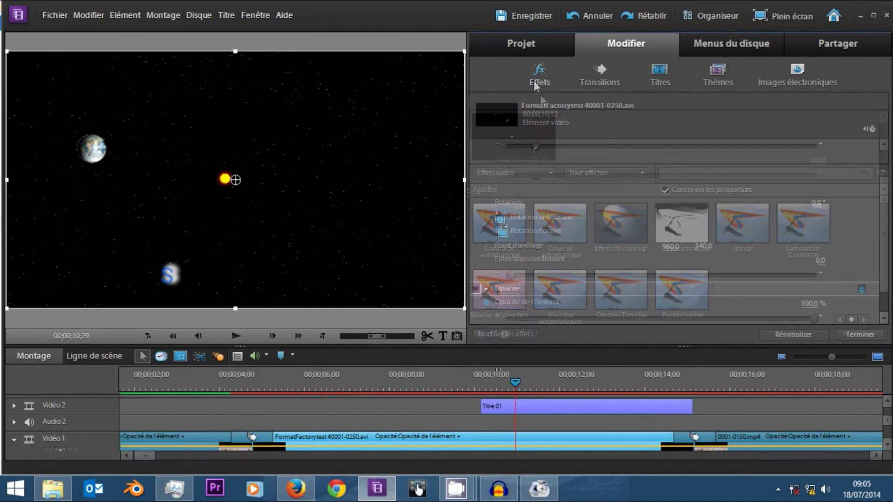
scroll(887, 205, "down", 5)
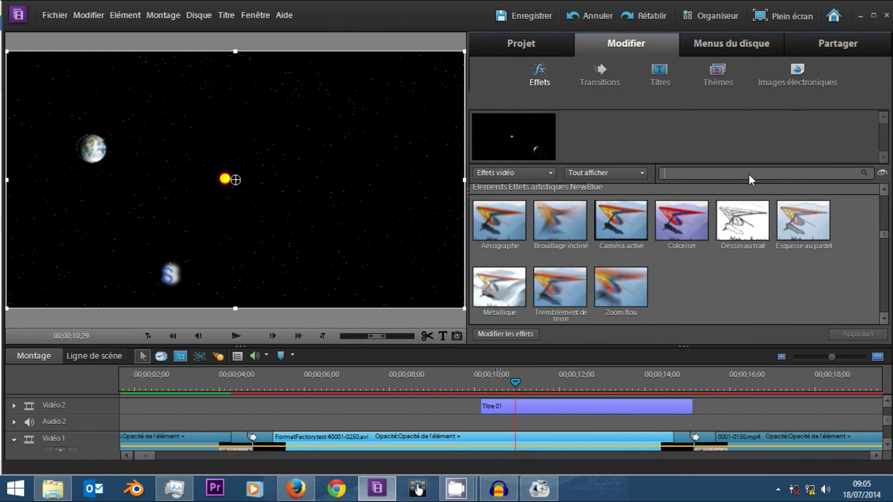
type("reca")
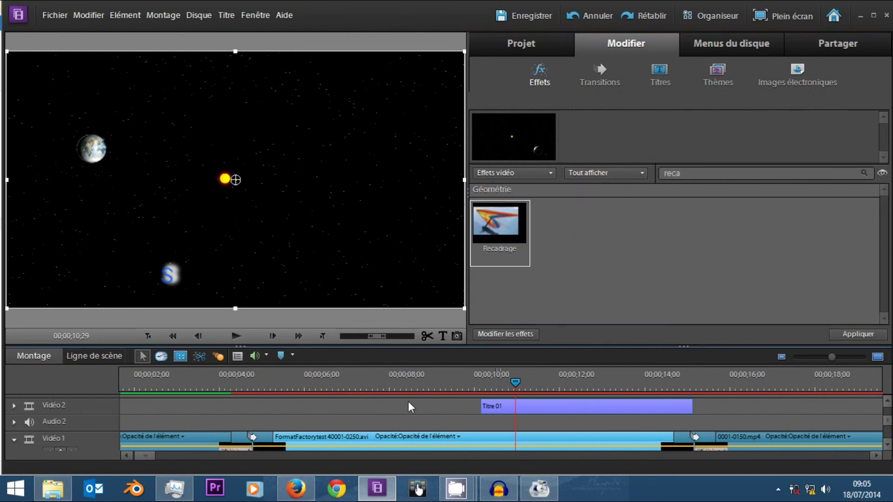
left_click_drag(409, 407, 341, 437)
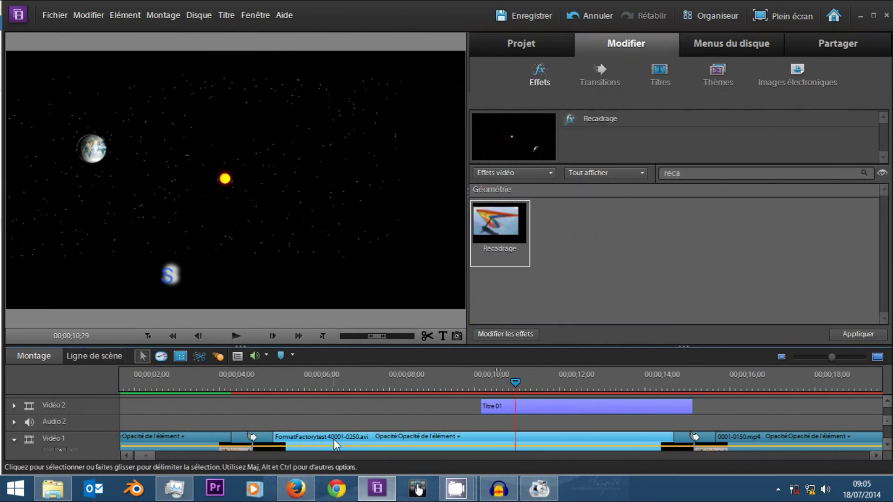
left_click(506, 334)
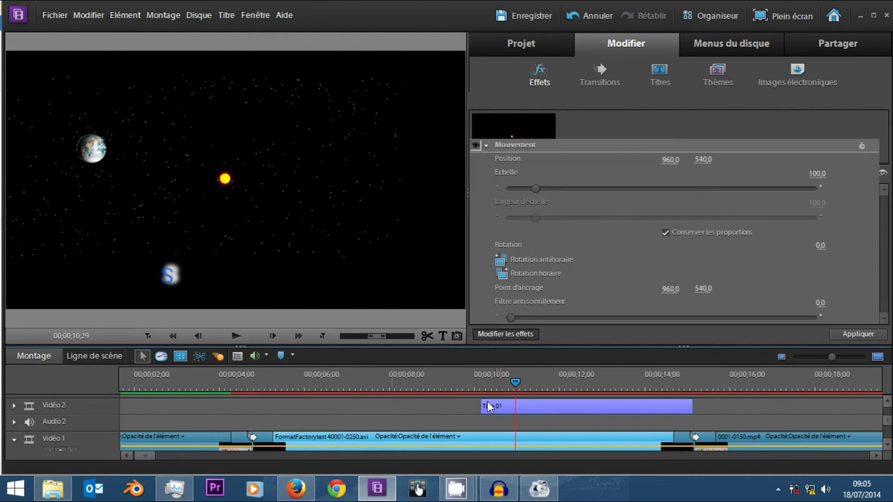
left_click(493, 147)
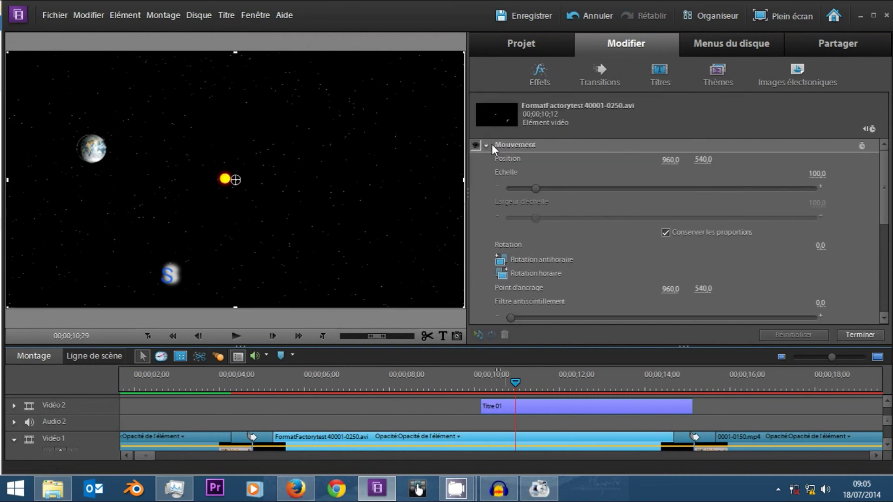
left_click(486, 145)
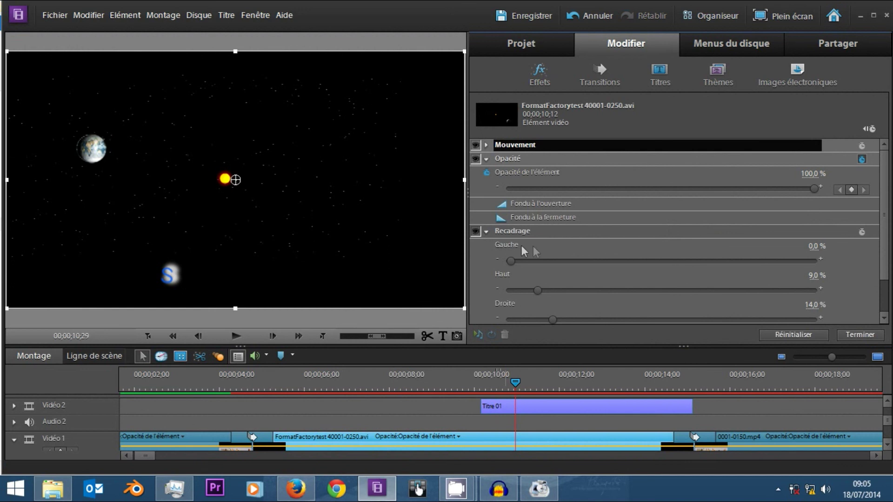
left_click_drag(616, 266, 488, 255)
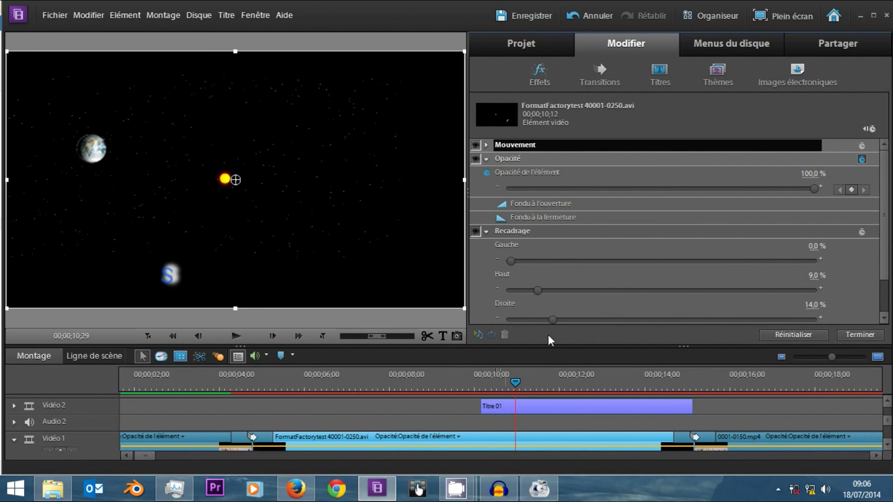
left_click(514, 232)
key("Delete")
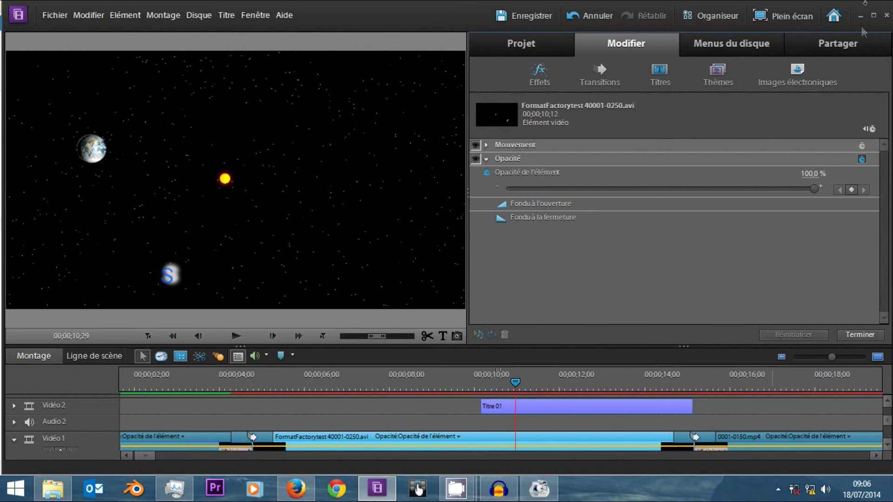
Choose a Computer MPEG export with the HDTV 1080p 29,97 – Qualité supérieure preset, opening Avancés.
left_click(830, 45)
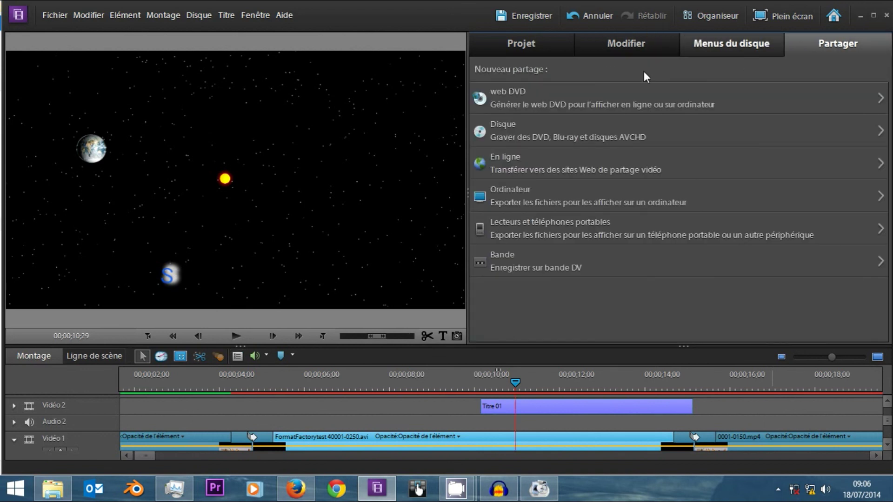
left_click(525, 193)
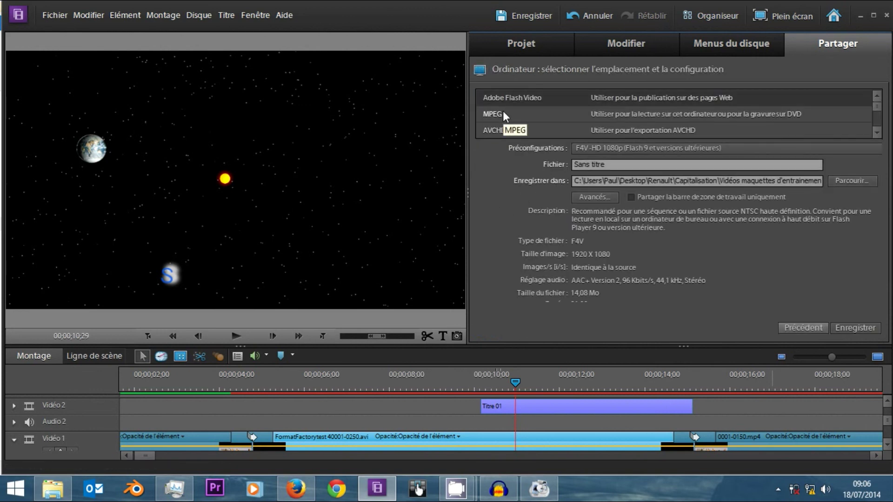
left_click(504, 114)
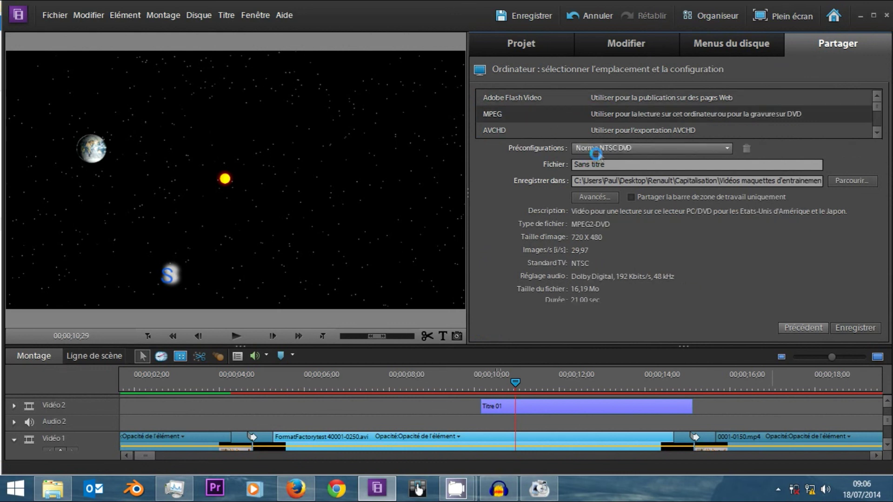
left_click(596, 150)
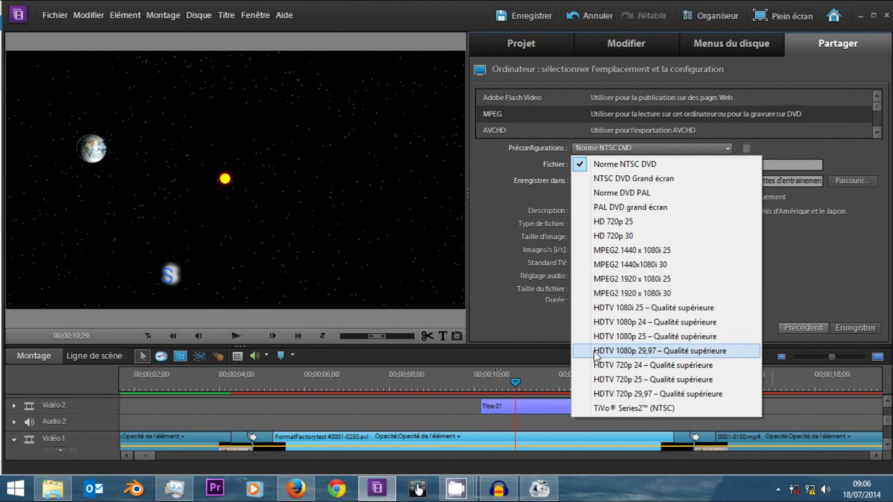
left_click(595, 353)
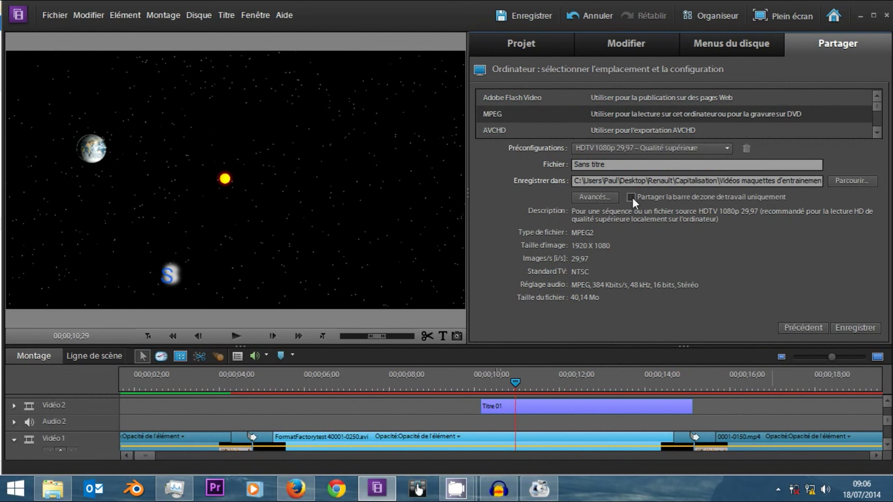
left_click(609, 199)
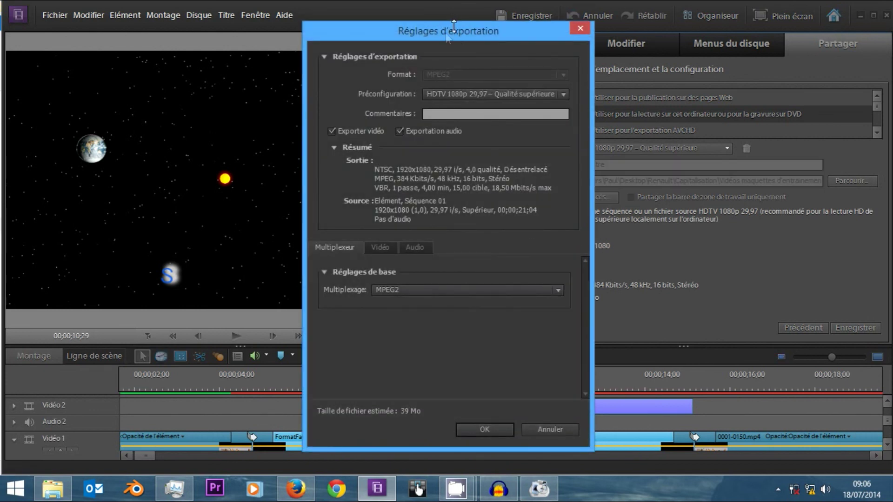
Review the multiplexing, video and audio sections of Réglages d'exportation.
left_click_drag(453, 26, 326, 14)
left_click(251, 235)
left_click(219, 234)
left_click(294, 277)
left_click(353, 256)
left_click(252, 234)
left_click(287, 235)
left_click(253, 234)
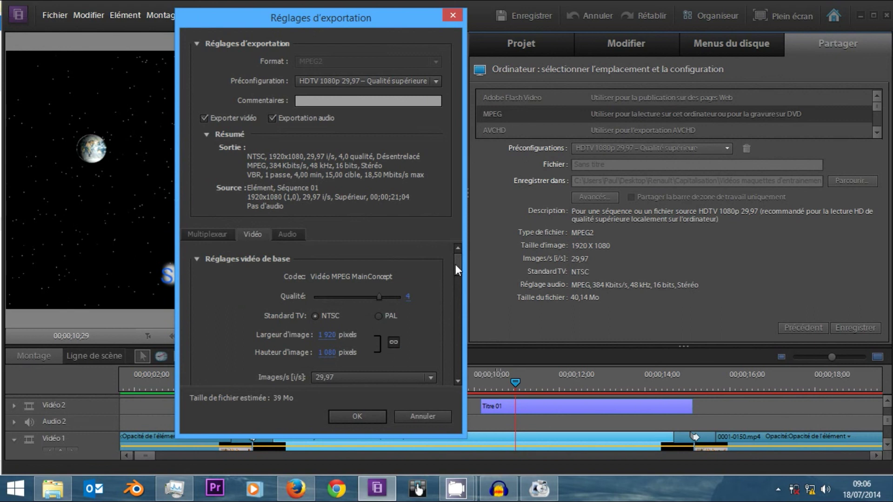
scroll(458, 267, "down", 2)
Set Images/s to 30, confirm with OK, and cancel saving it as a new preset.
left_click(416, 321)
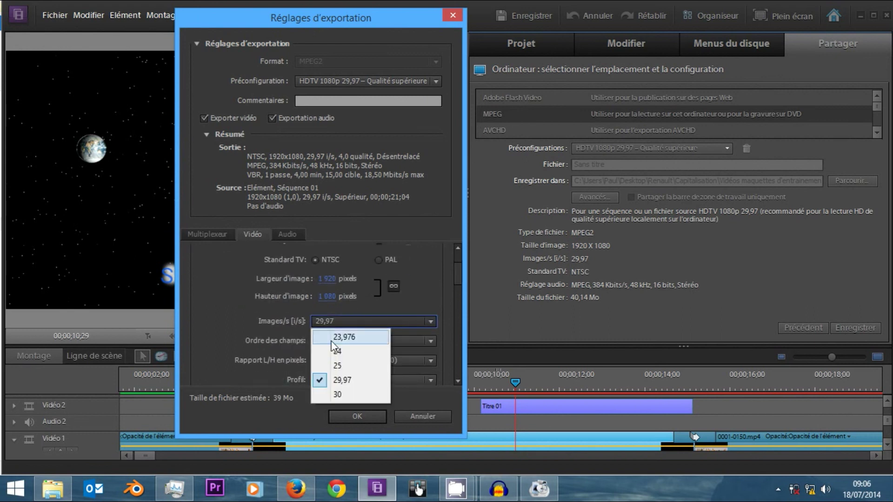
left_click(338, 394)
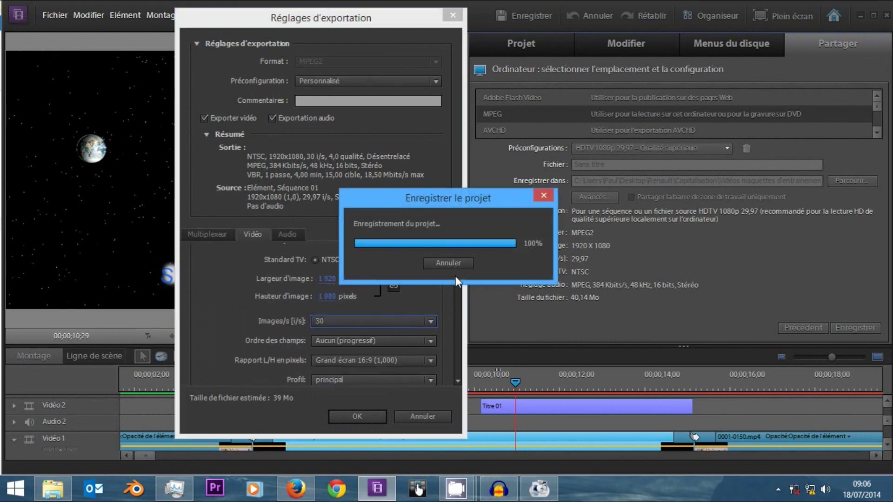
left_click_drag(454, 281, 454, 302)
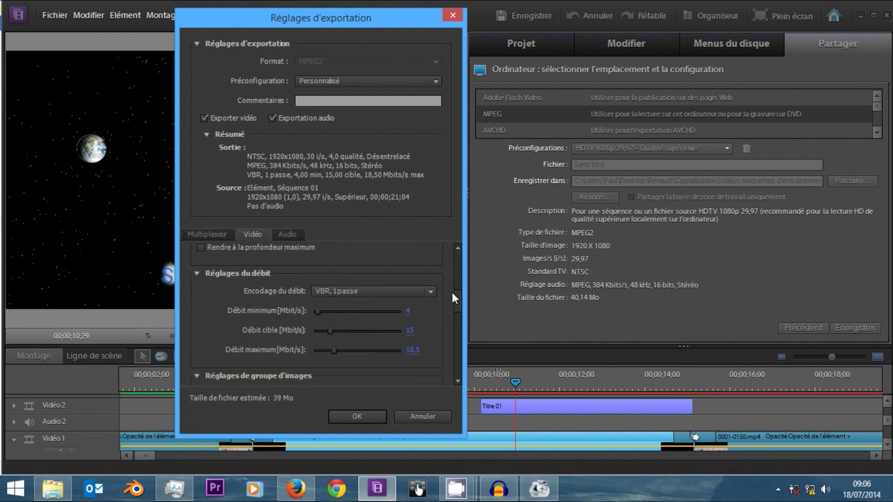
mouse_move(457, 311)
left_mouse_down()
mouse_move(452, 350)
mouse_move(457, 229)
left_mouse_up()
left_click(346, 416)
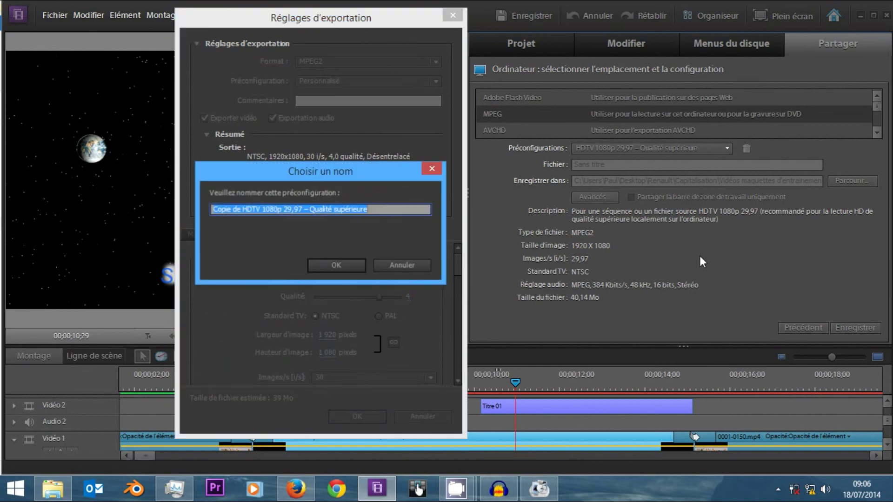
left_click(401, 265)
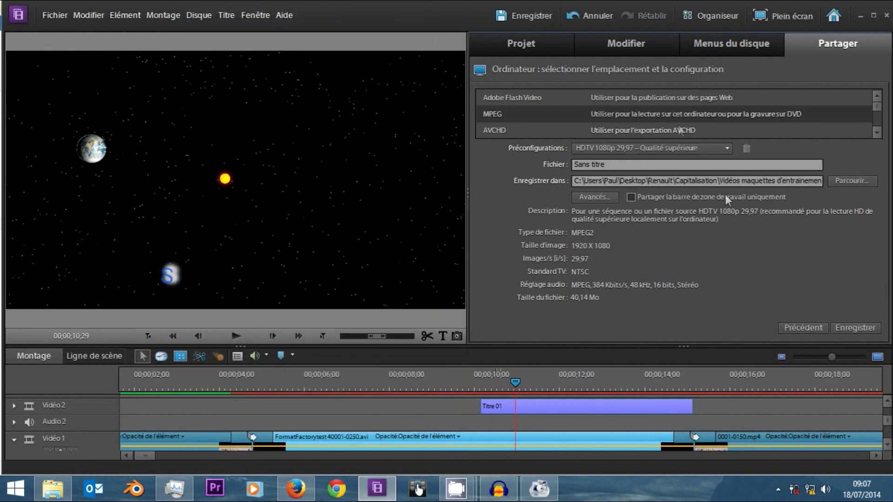
Set the export destination to the desktop Tuto folder.
left_click_drag(644, 169, 417, 145)
left_click(851, 180)
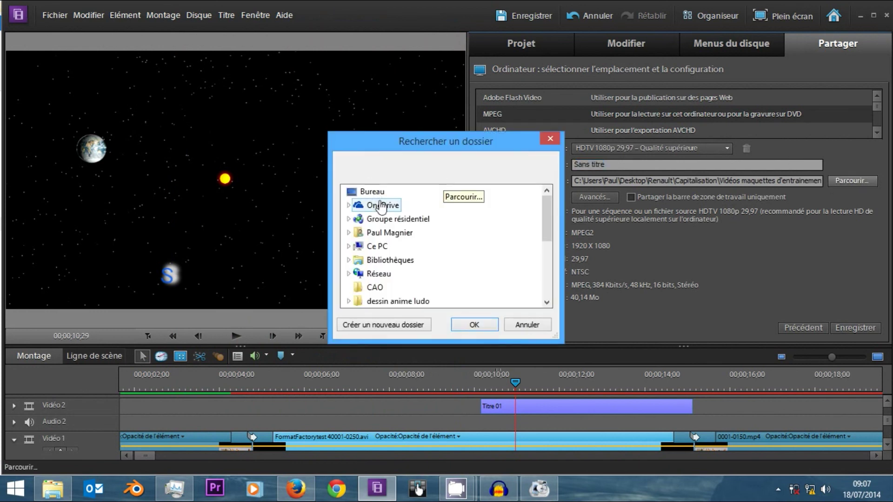
scroll(395, 242, "down", 5)
left_click(372, 282)
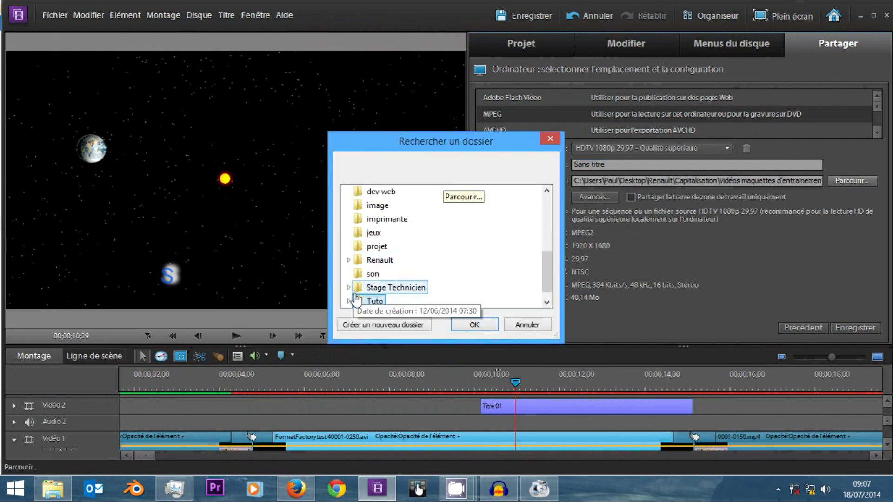
left_click(356, 259)
left_click(348, 246)
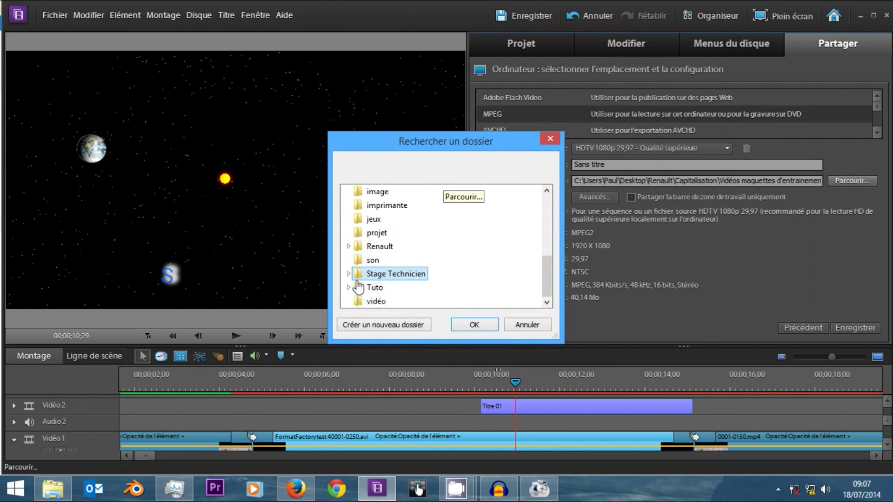
left_click(348, 272)
left_click(386, 232)
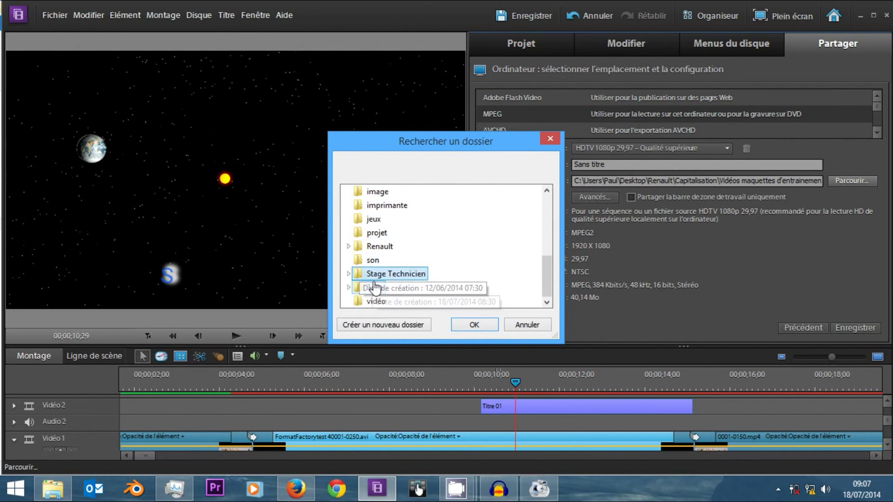
left_click(375, 290)
left_click(474, 325)
Name the file 'sortie tuto' and save the export.
left_click_drag(605, 165, 533, 168)
type("tie tuto")
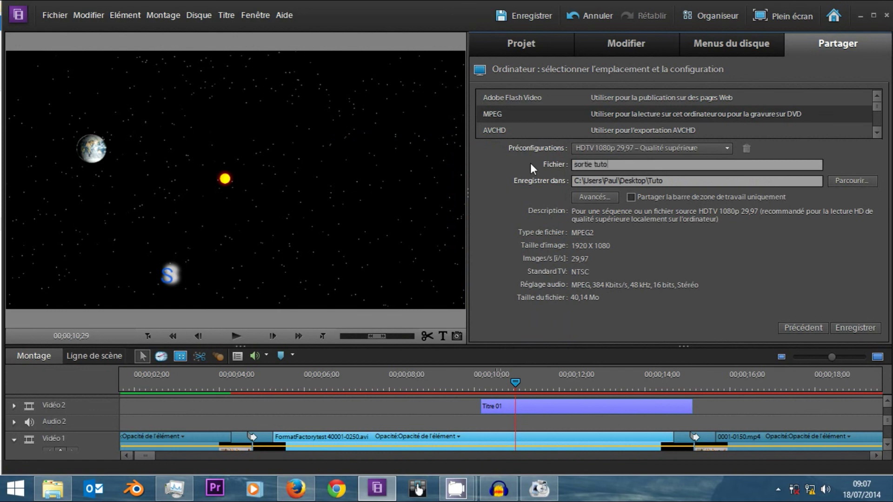
left_click(854, 326)
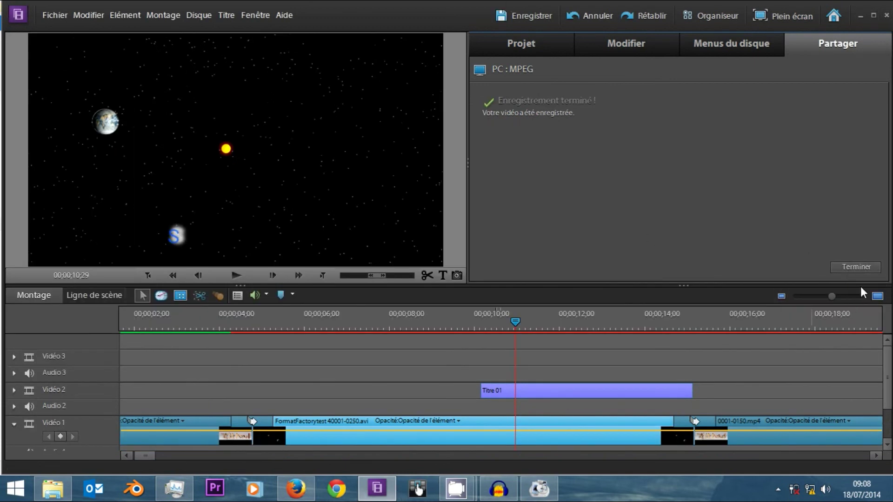
Finish the export and switch between Ligne de scène and Montage views, scrolling the clips.
left_click(858, 267)
left_click(81, 297)
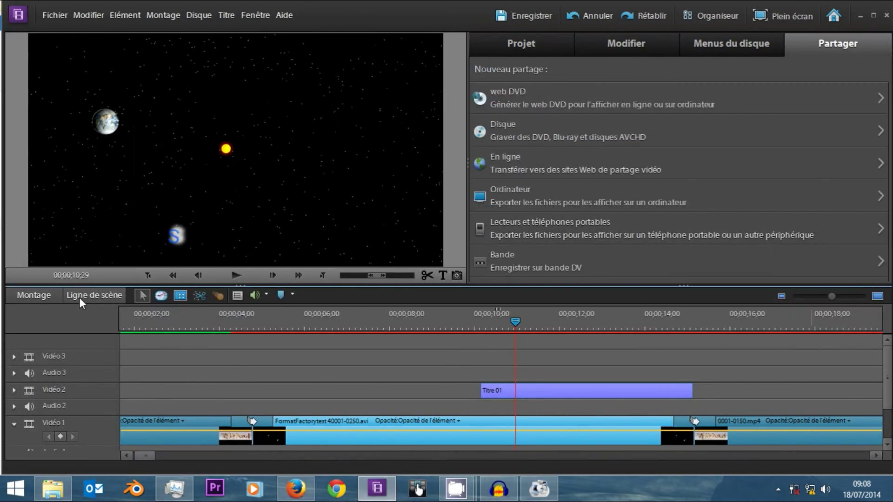
left_click(32, 290)
left_click(101, 300)
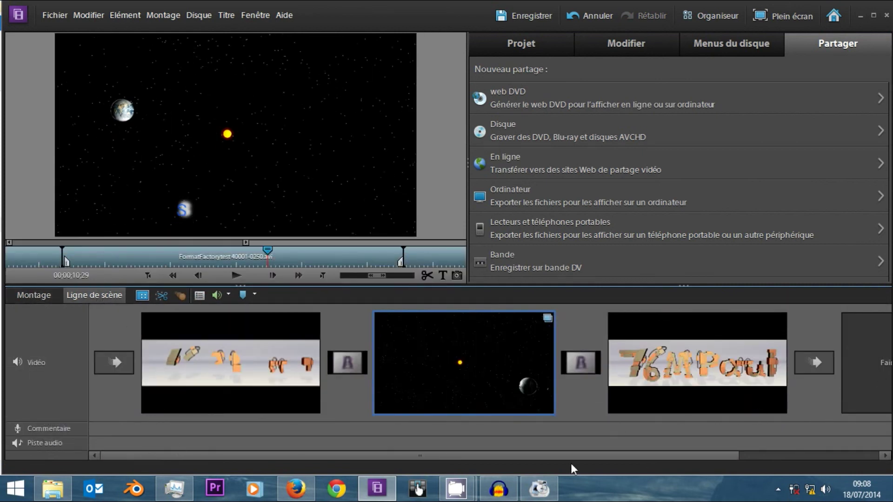
left_click_drag(577, 457, 497, 462)
left_click(46, 295)
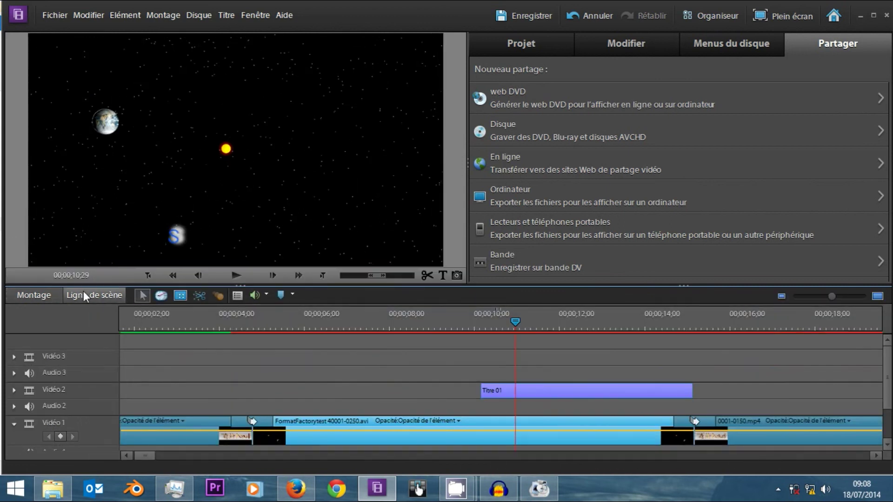
left_click(84, 296)
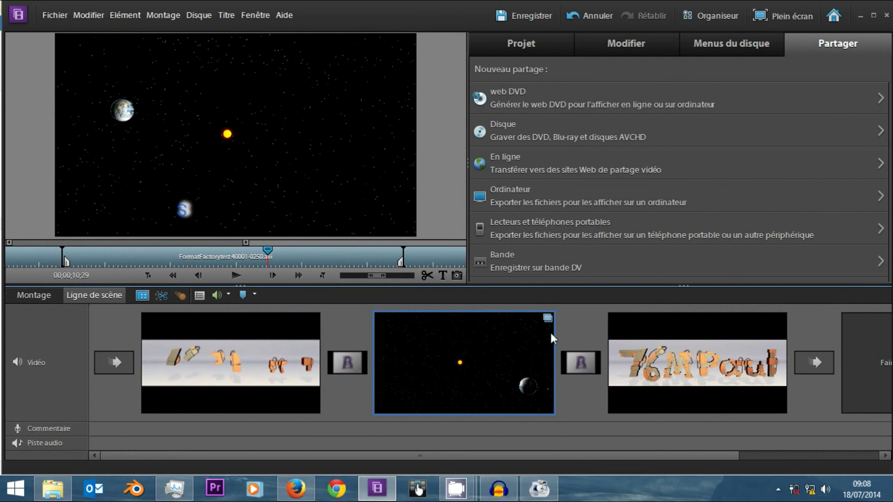
left_click_drag(459, 456, 334, 446)
Select the first clip in Ligne de scène, then settle back on the Montage timeline.
left_click(84, 294)
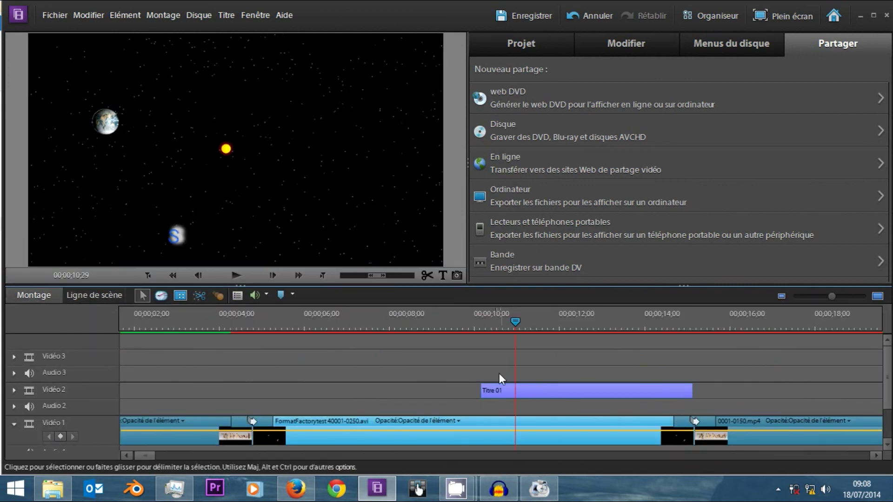
left_click(88, 296)
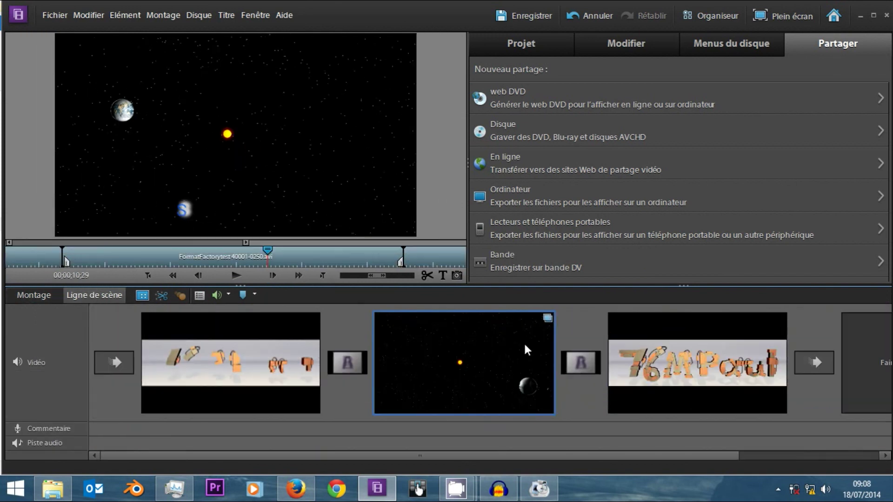
left_click(93, 296)
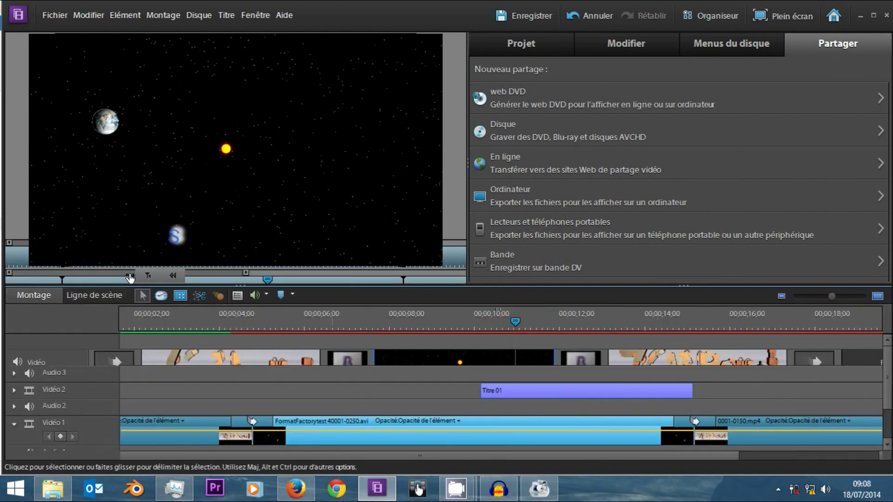
left_click(97, 294)
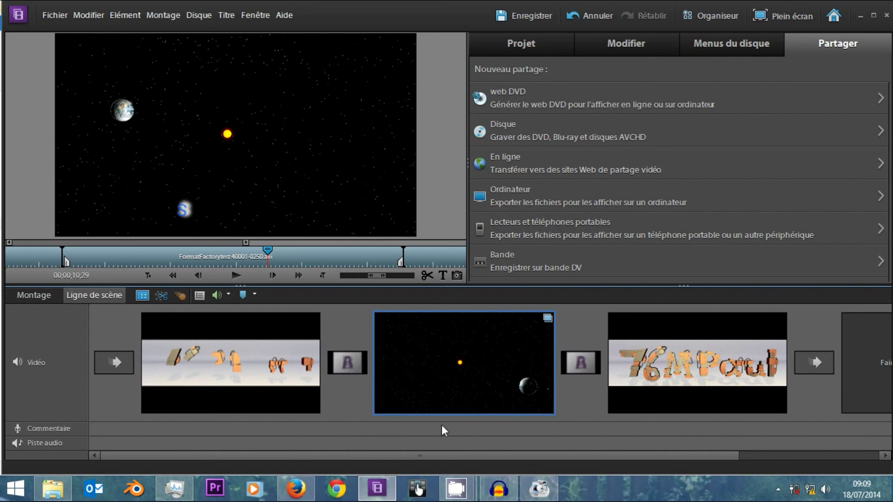
left_click(220, 347)
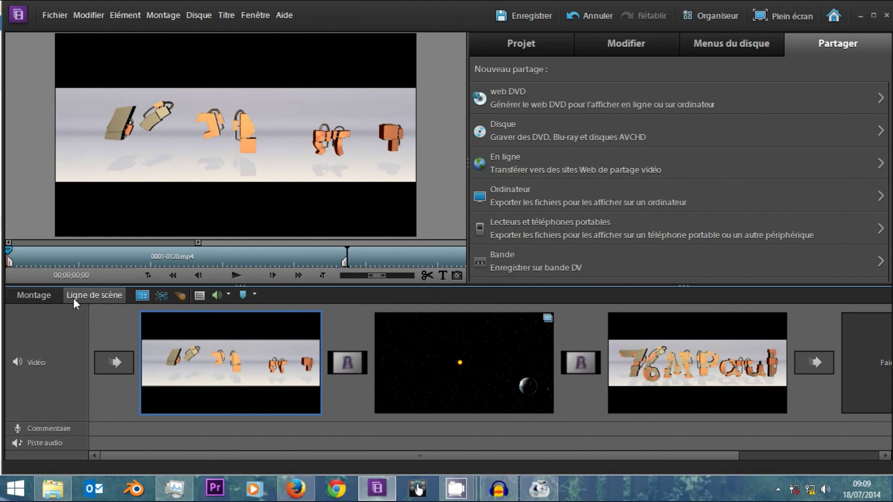
left_click(40, 295)
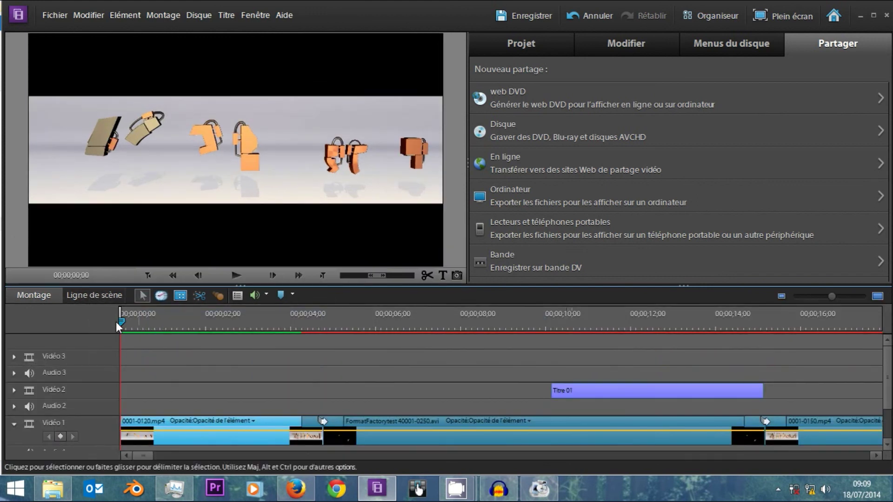
Open 'sortie tuto' from the Tuto folder in Windows Media Player and replay it from the start.
left_click(53, 488)
double_click(765, 165)
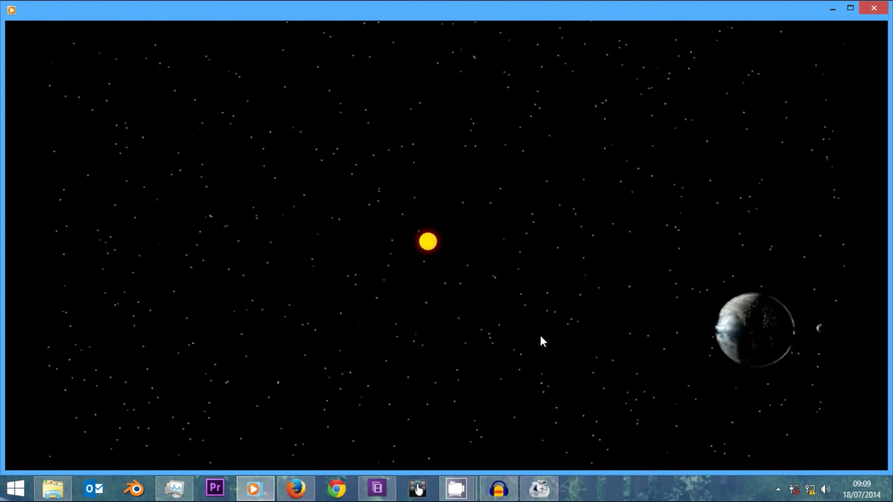
mouse_move(540, 338)
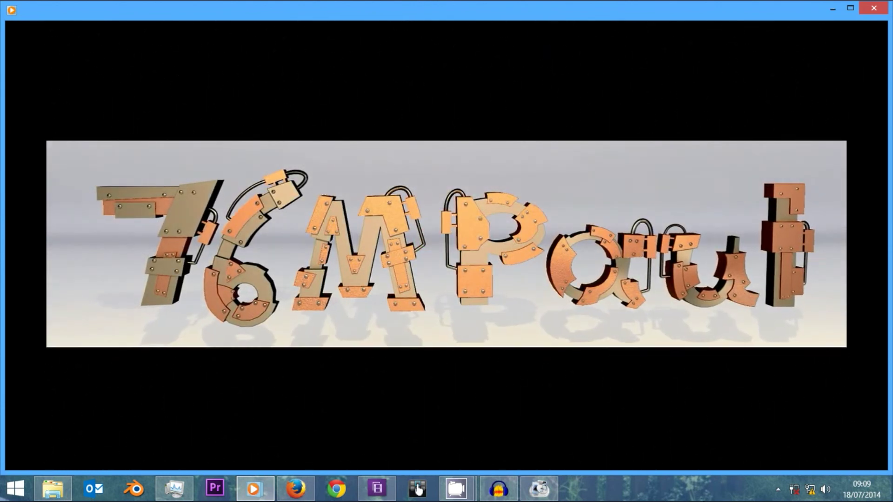
mouse_move(553, 428)
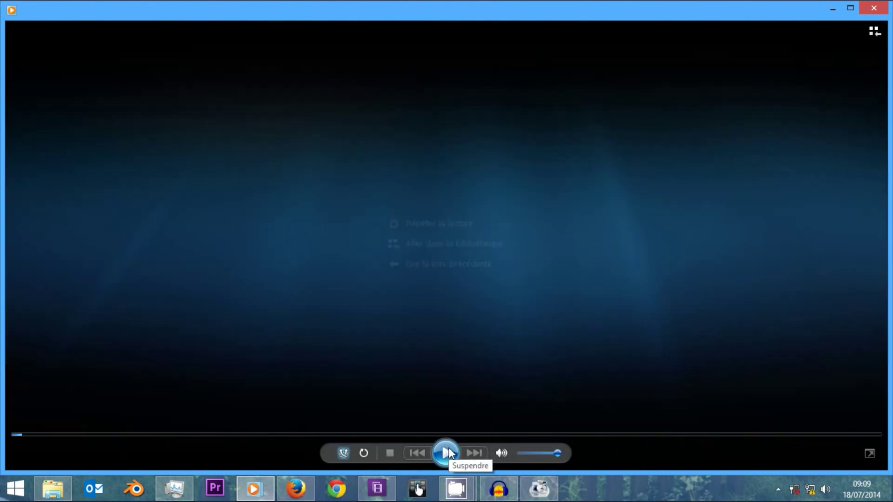
left_click(449, 453)
mouse_move(455, 497)
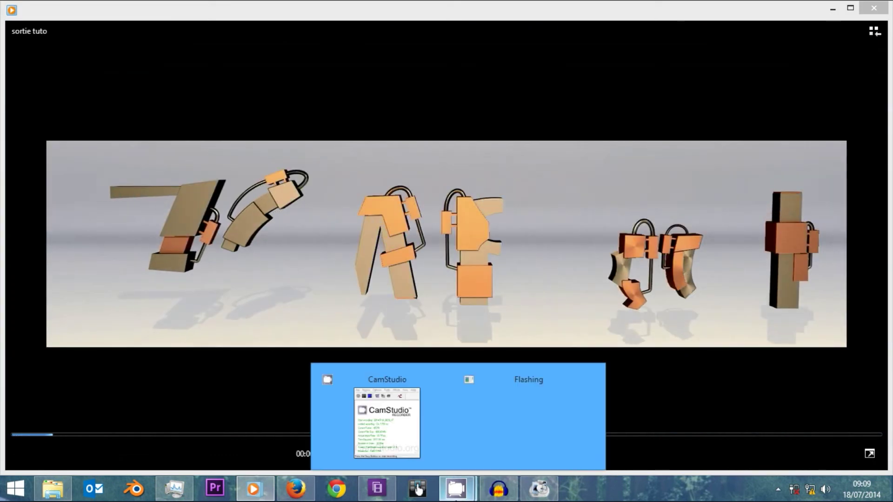